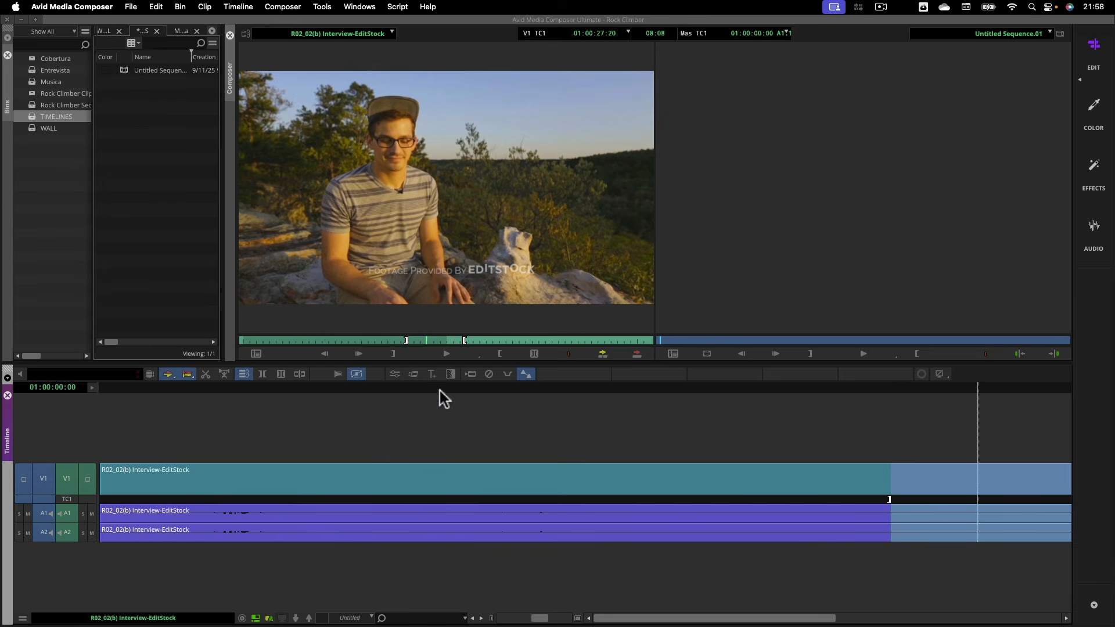
- Display the whole R02_02(b) interview source clip in the timeline and mark an In point at 01:00:14:01
mouse_move(458, 384)
left_mouse_down()
mouse_move(218, 384)
mouse_move(464, 384)
left_mouse_up()
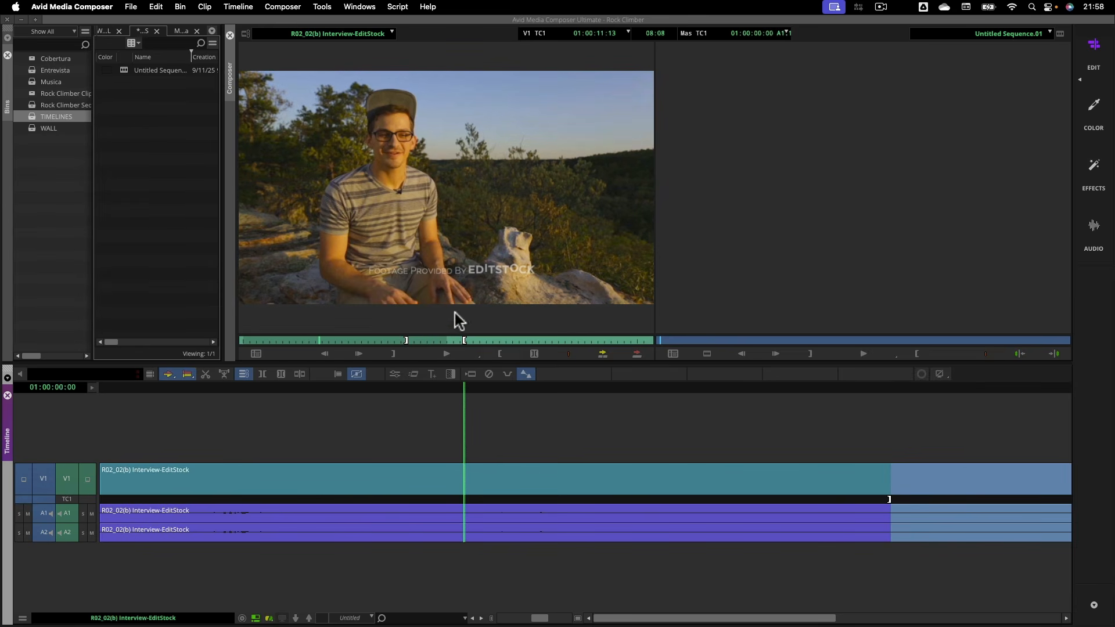
key("ctrl+[")
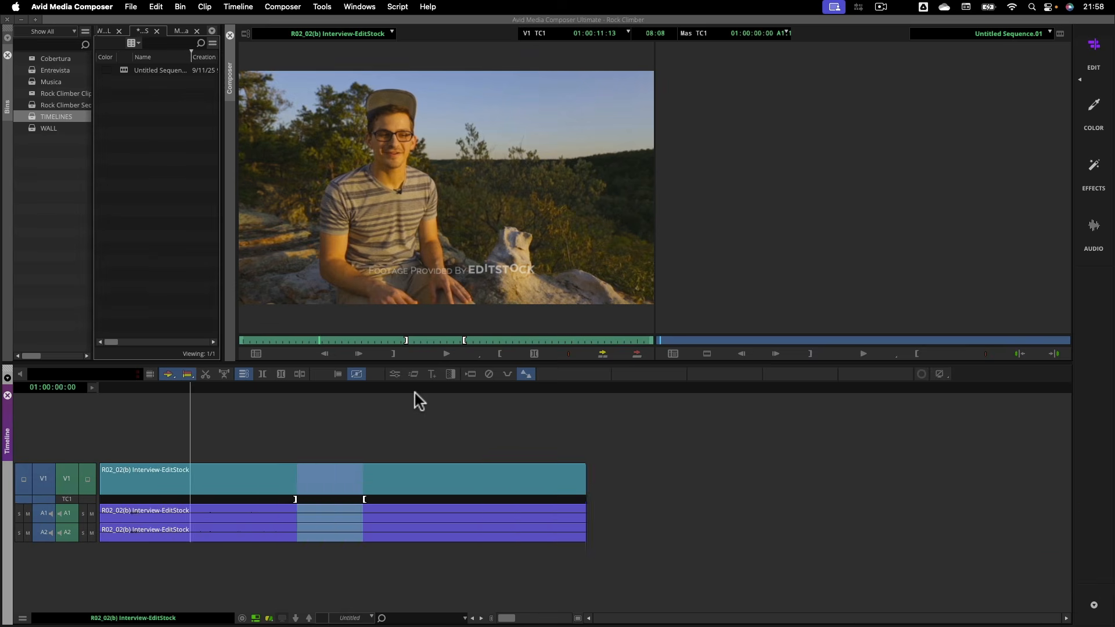
key("ctrl+[")
key("ctrl+]")
left_click_drag(281, 385, 209, 383)
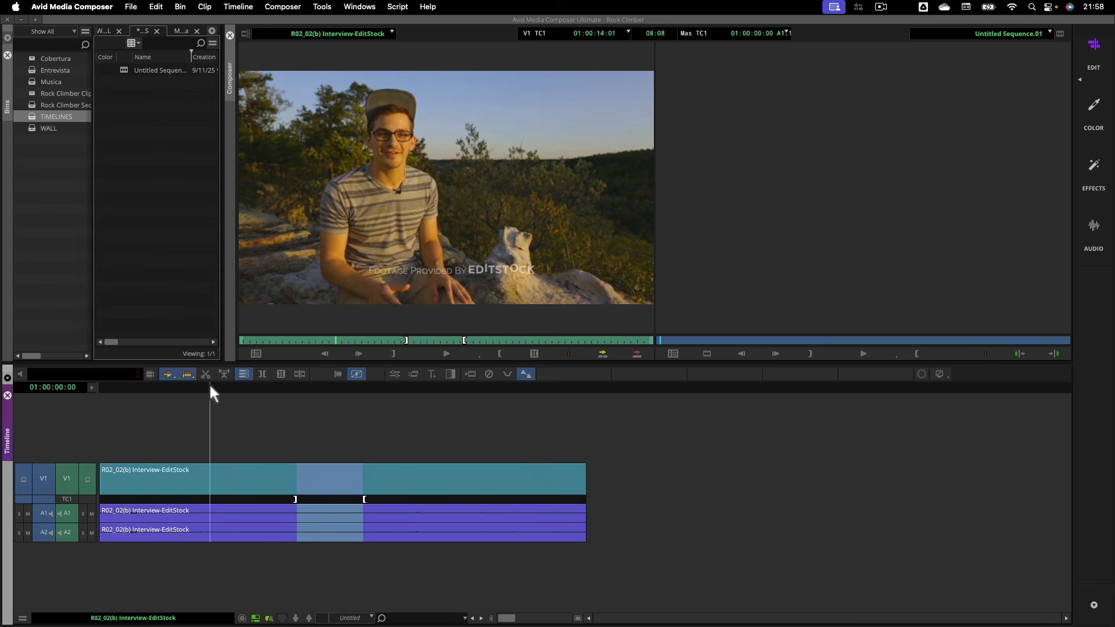
key("i")
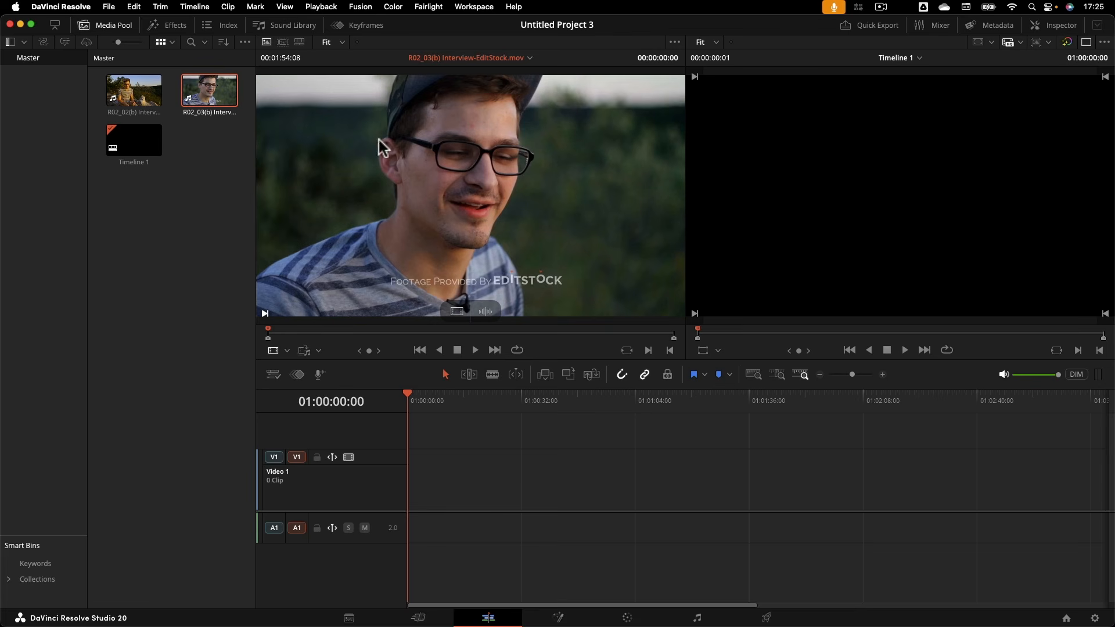
- Switch to DaVinci Resolve and preview interview clip R02_03(b) in the source timeline and in the normal source viewer
left_click(300, 41)
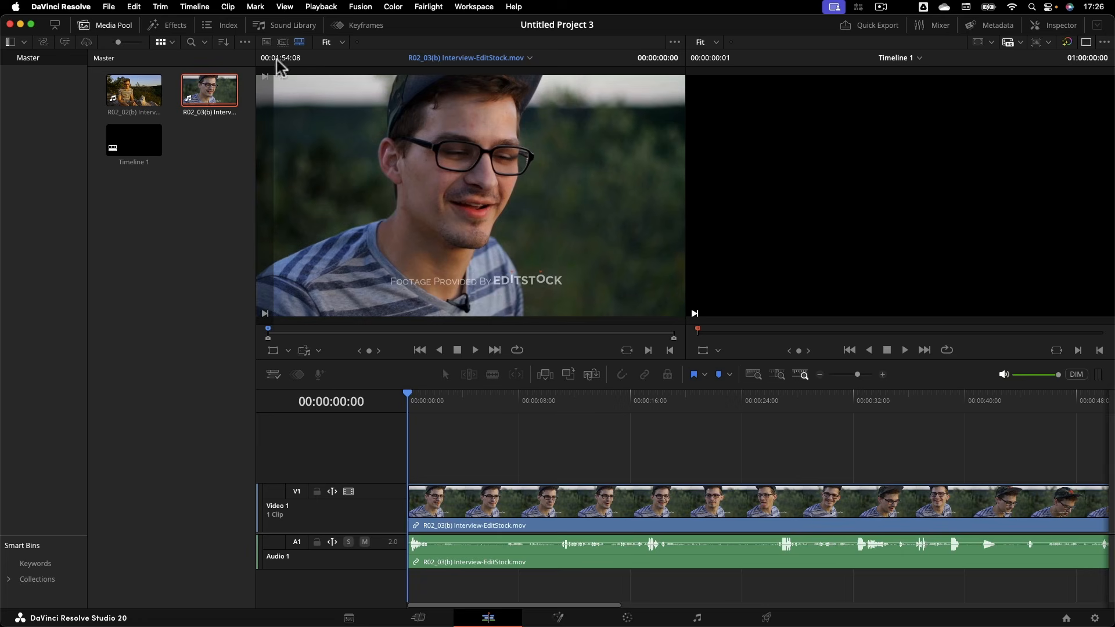
left_click(267, 42)
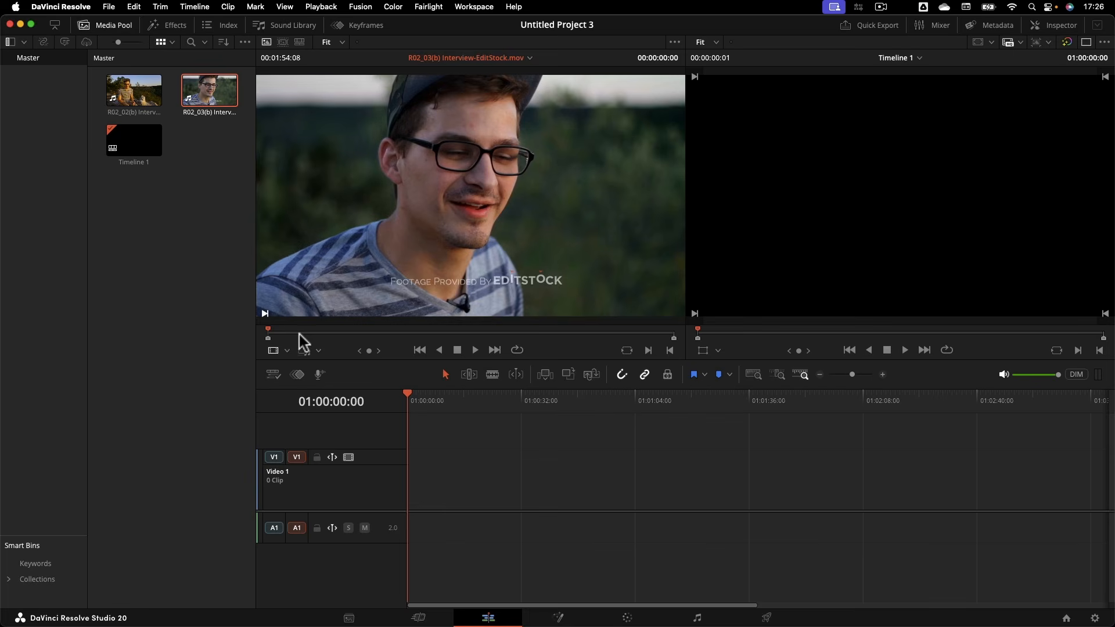
left_click_drag(300, 335, 460, 335)
- Turn on the audio waveform display in the source clip and move its playhead to 00:00:53:07
left_click(673, 43)
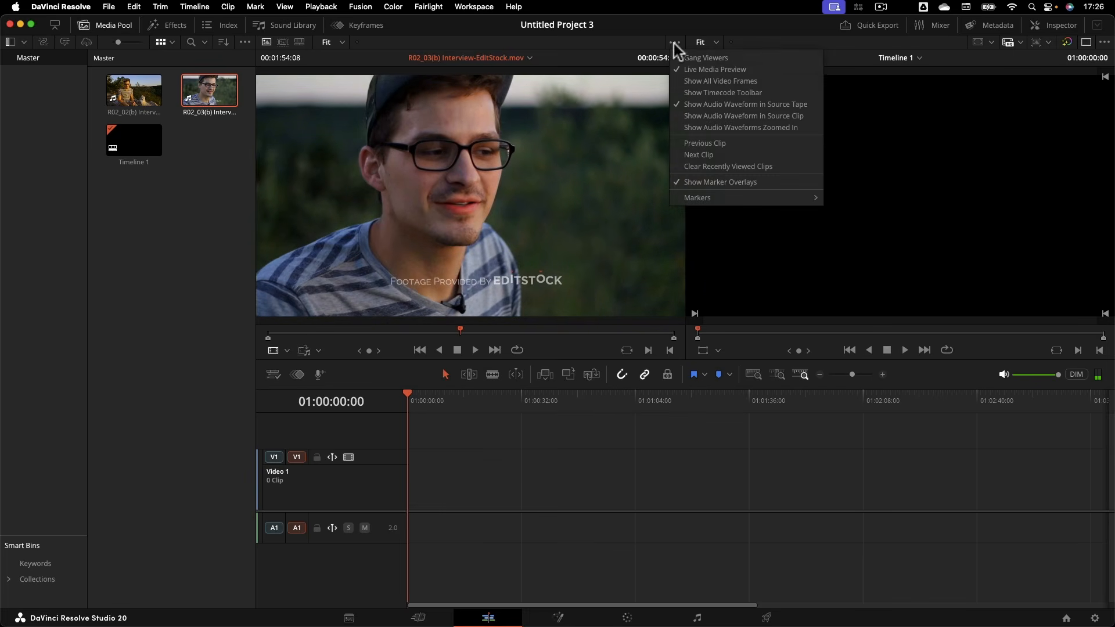
left_click(684, 116)
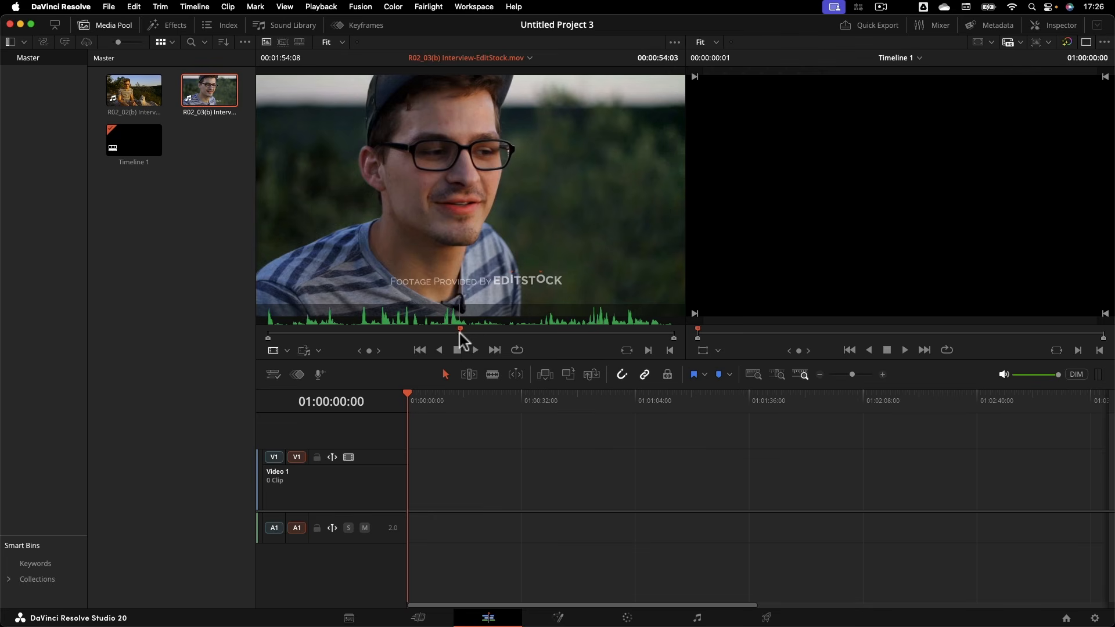
left_click_drag(457, 331, 456, 331)
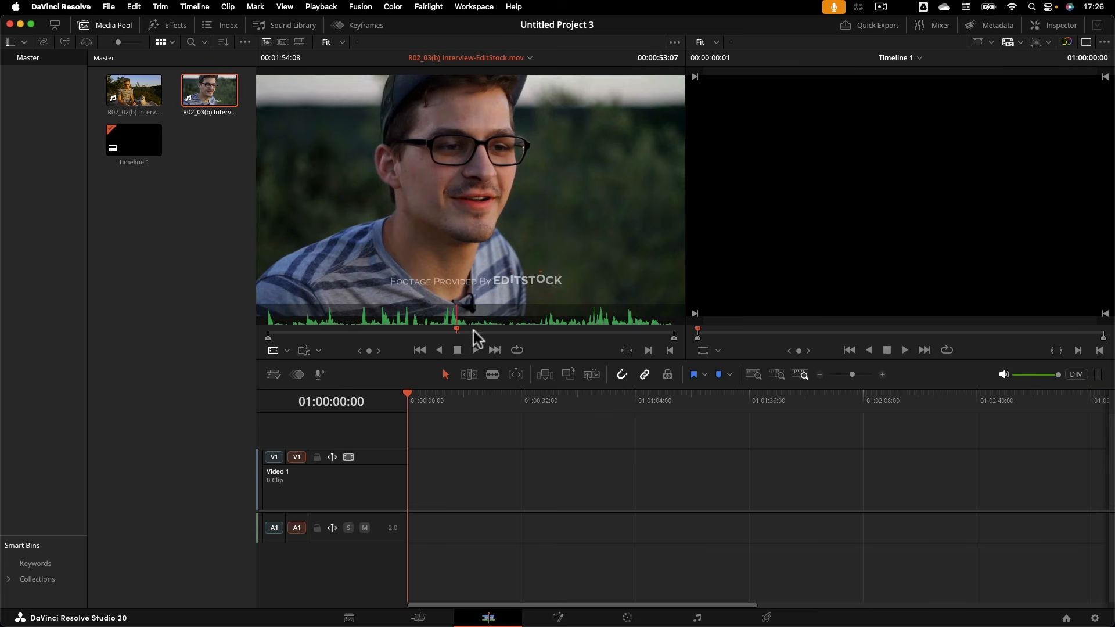
- Show the source clip as a timeline, enlarge its Audio 1 track and hide the Media Pool
left_click(297, 43)
left_click_drag(625, 398, 495, 395)
scroll(495, 395, "down", 5)
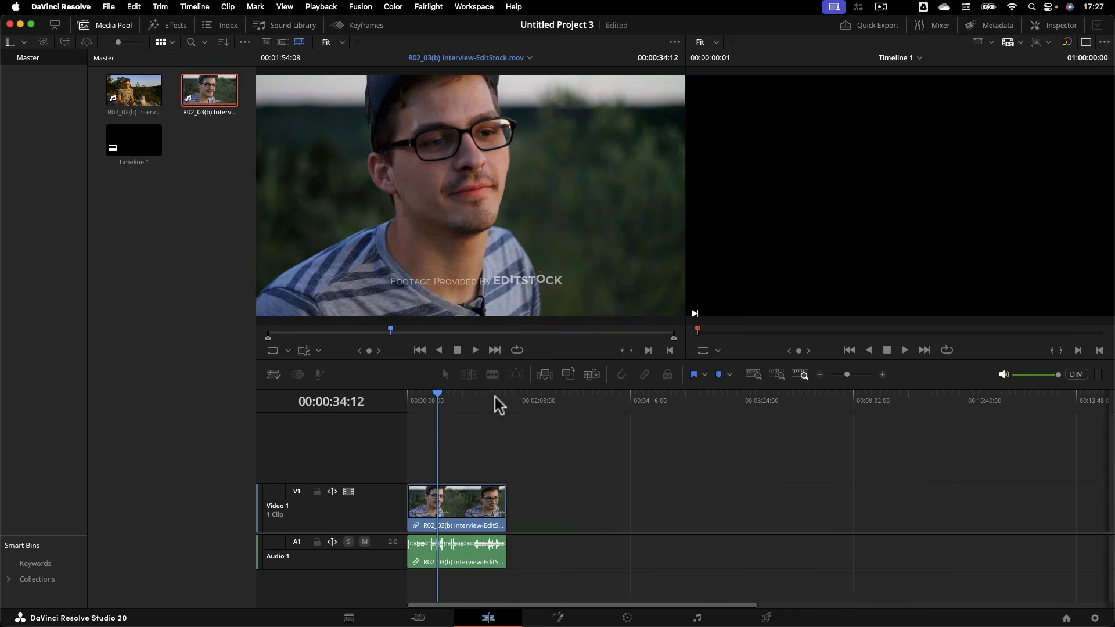
scroll(495, 397, "up", 5)
scroll(625, 562, "up", 5, "shift")
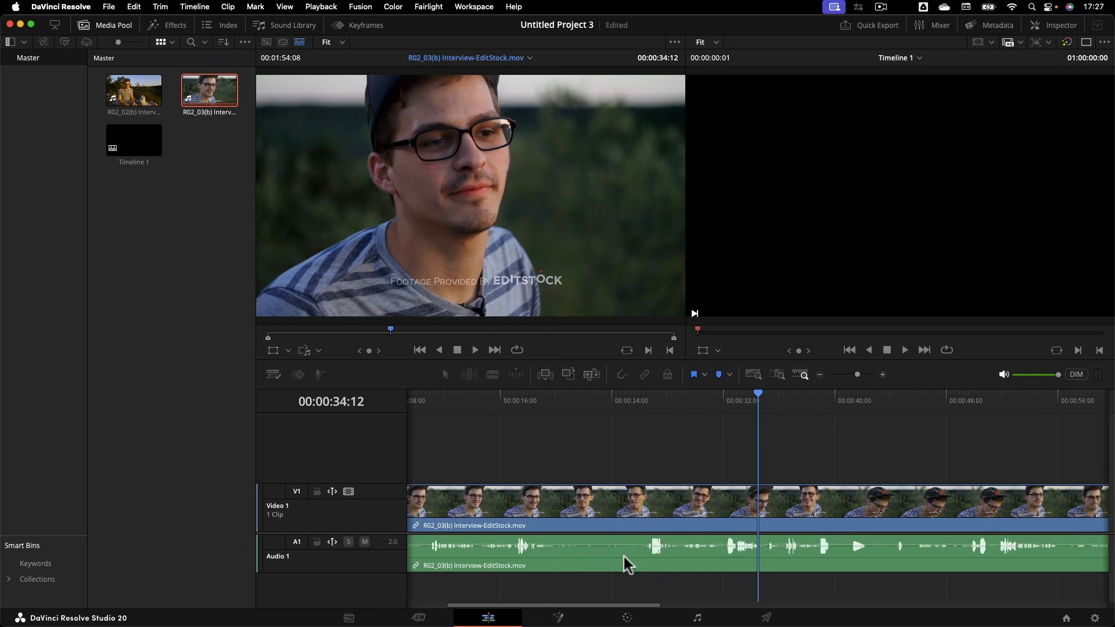
left_click_drag(385, 533, 387, 479)
left_click(116, 26)
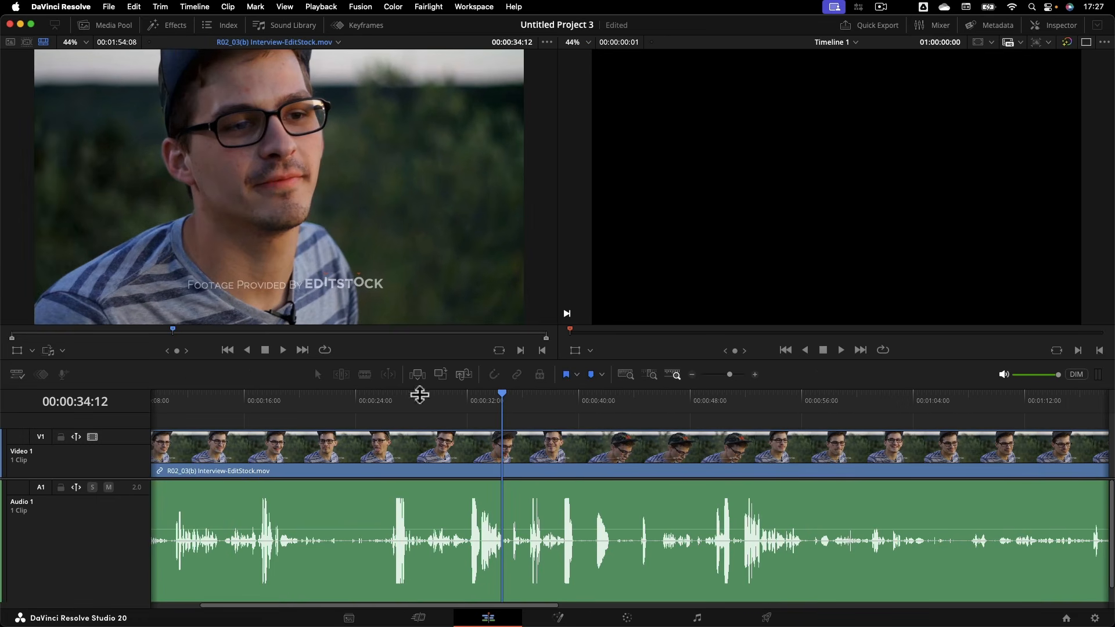
- Mark a two-second range ending at 00:00:42:22 in the source clip and clear its In and Out points
left_click_drag(556, 406, 619, 409)
key("i")
key("o")
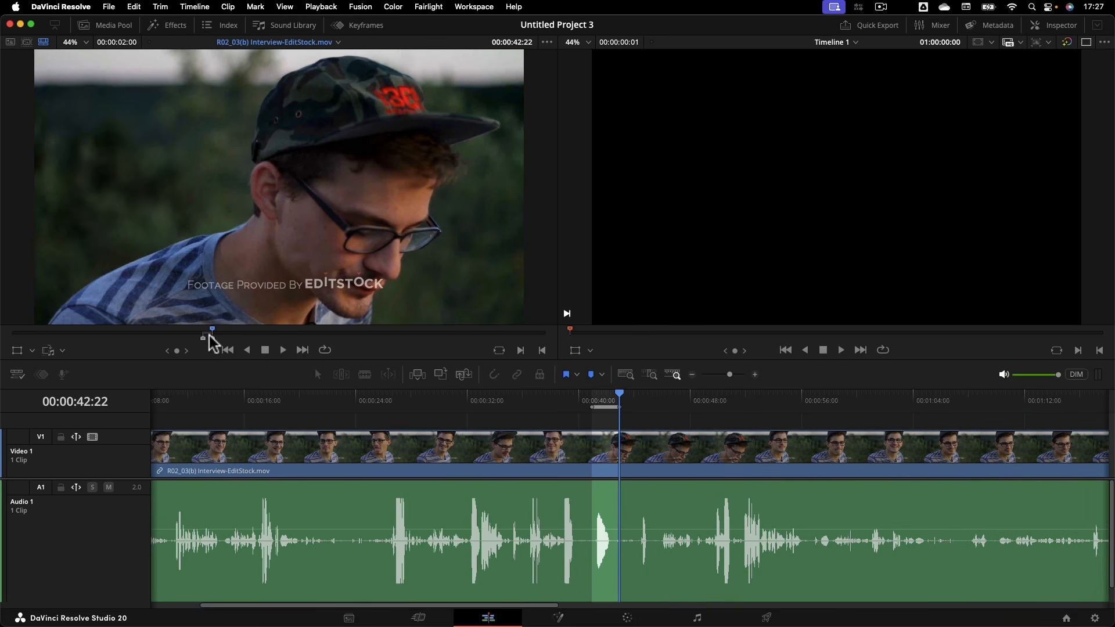
key("alt+x")
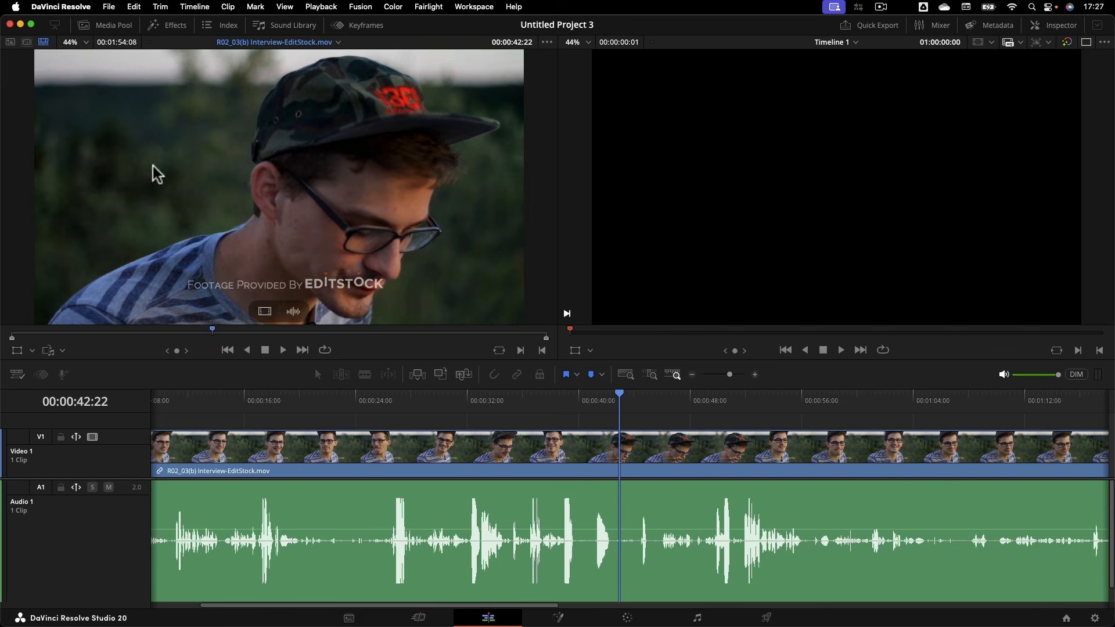
- Return to the normal source view, add the full interview clip at the start of Timeline 1 and enlarge its audio track
left_click(10, 42)
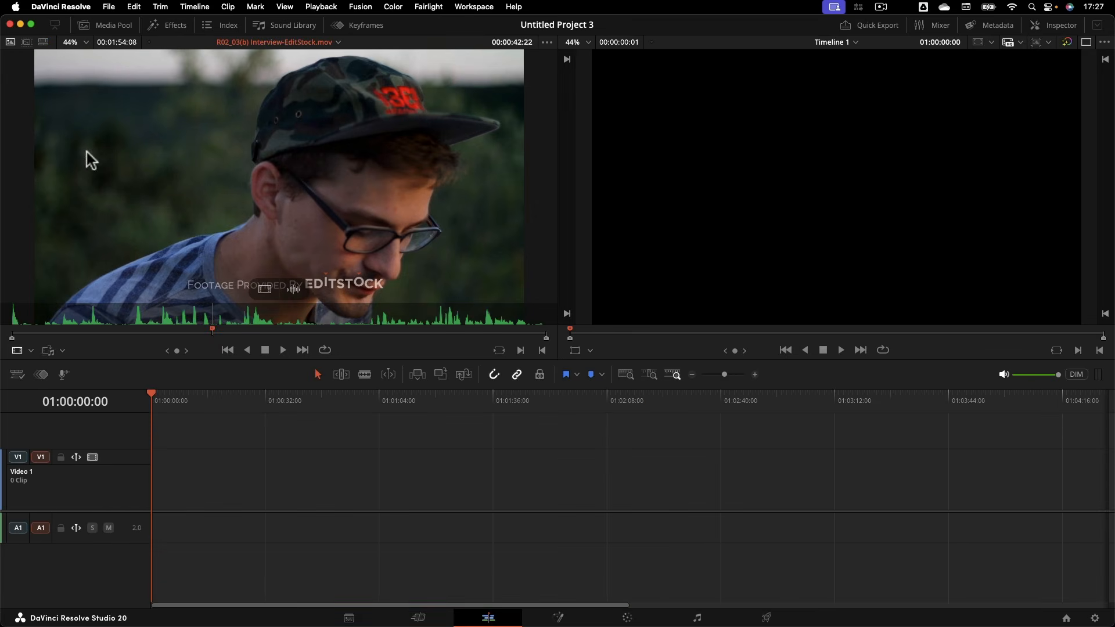
left_click_drag(239, 203, 152, 486)
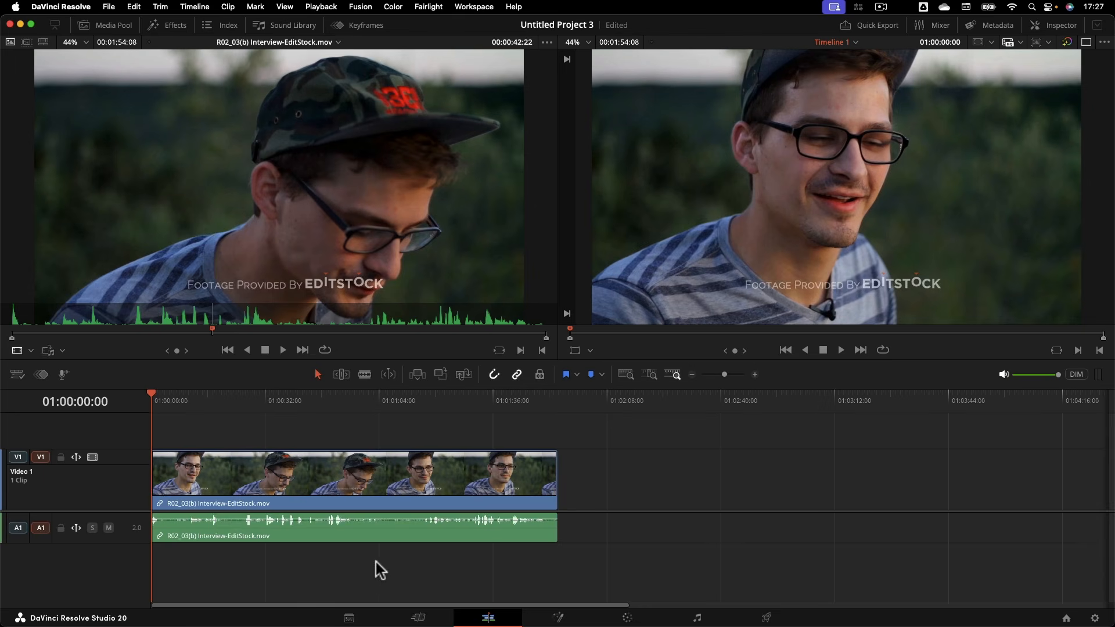
scroll(373, 562, "up", 5)
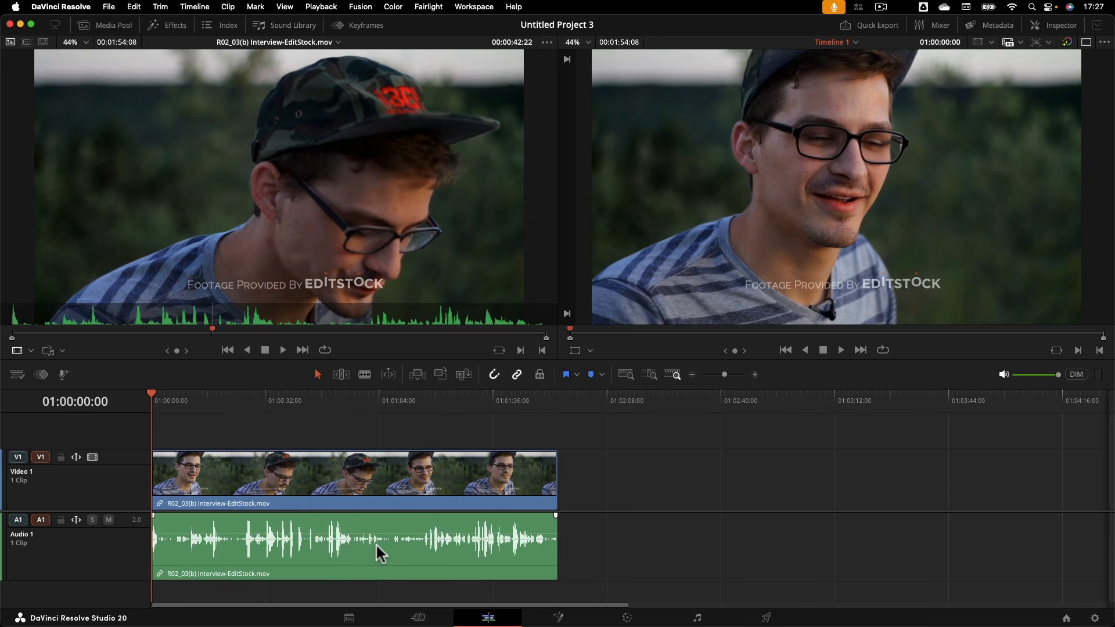
- Open Ripple Delete Silence for the interview clip in Timeline 1 and move its dialog closer to the clip
left_click(367, 537)
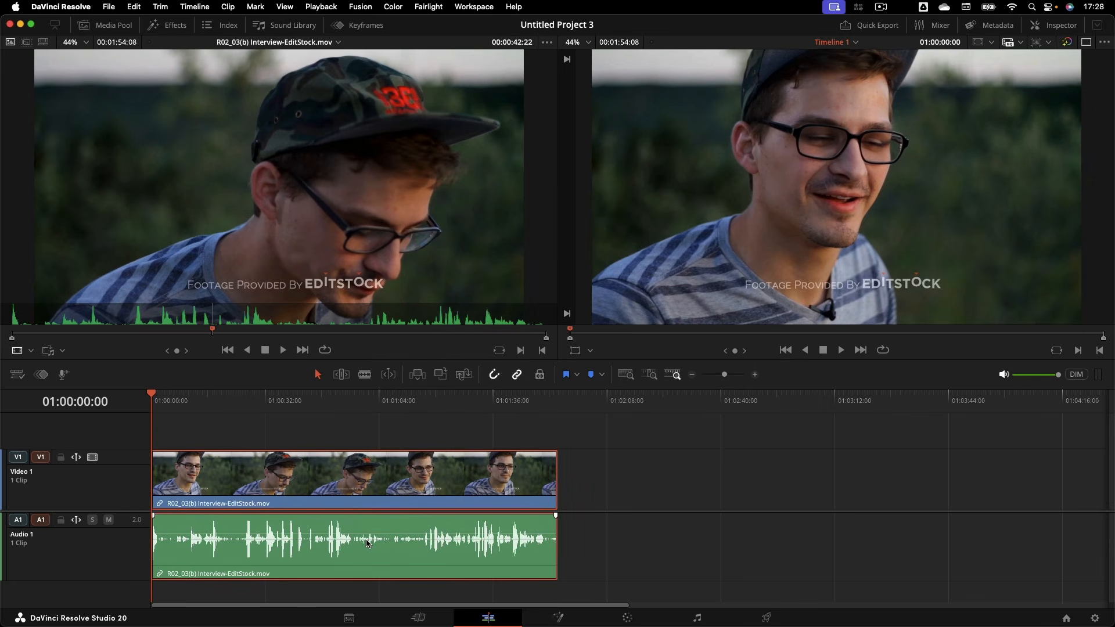
left_click(227, 7)
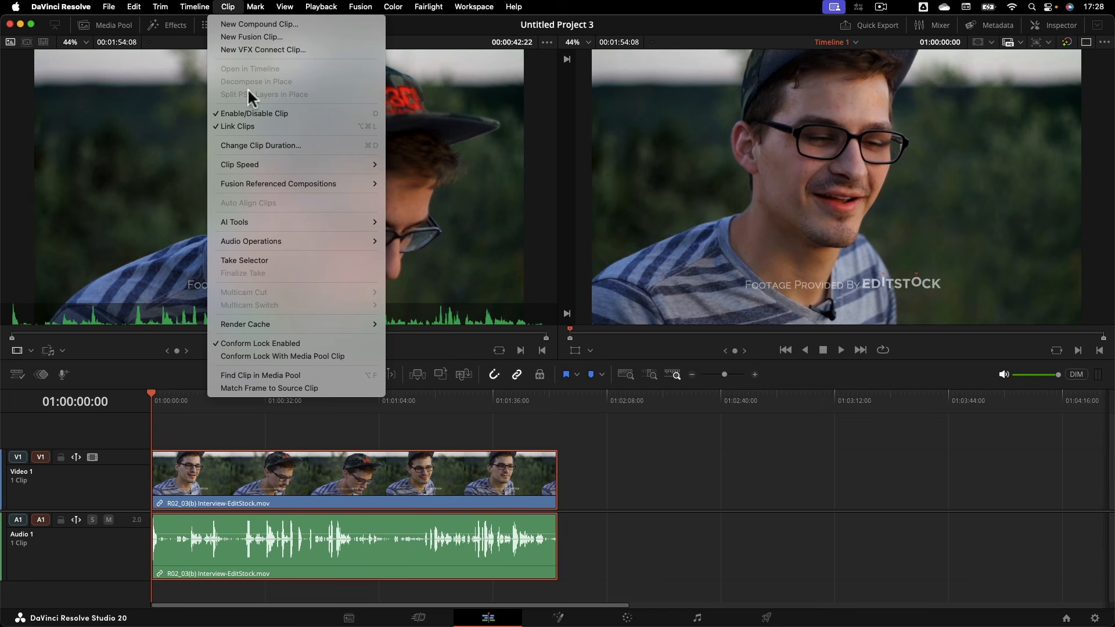
mouse_move(301, 244)
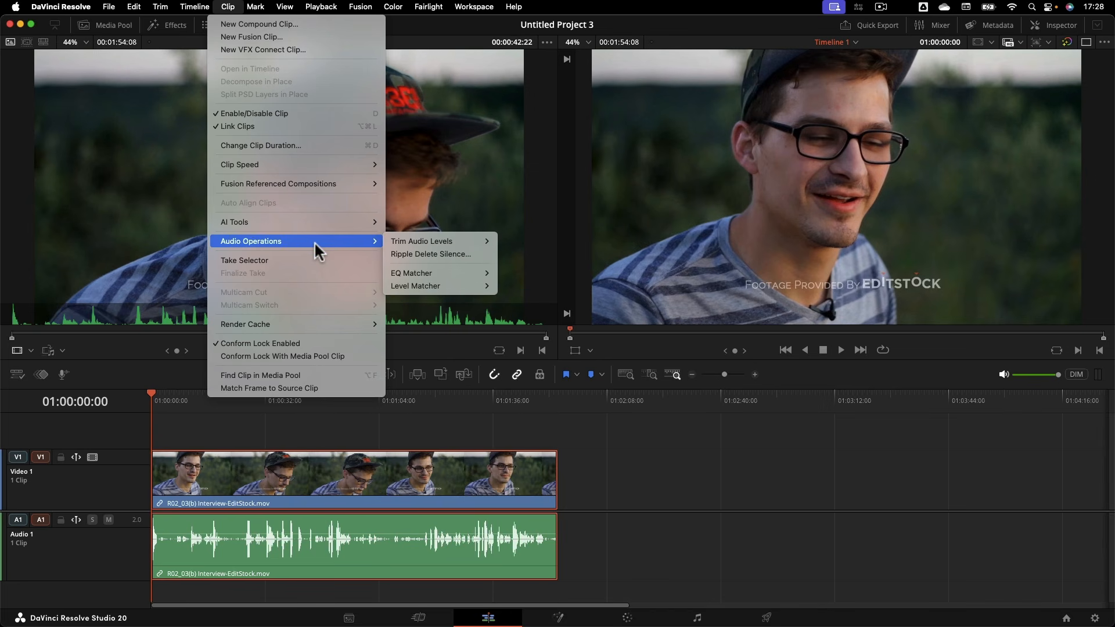
left_click(395, 253)
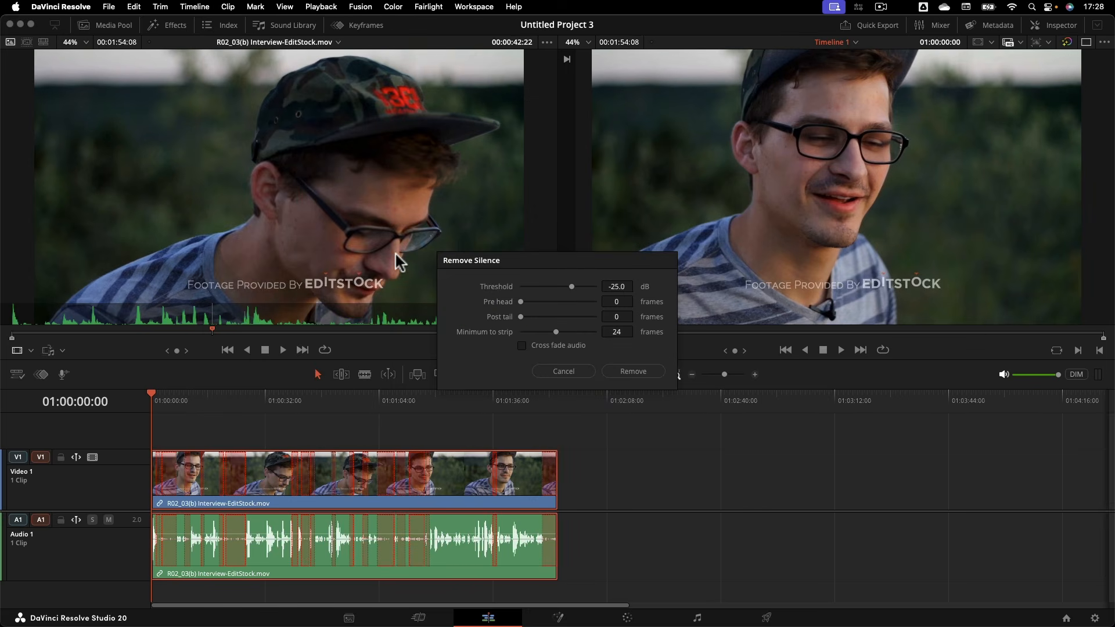
left_click_drag(507, 258, 331, 283)
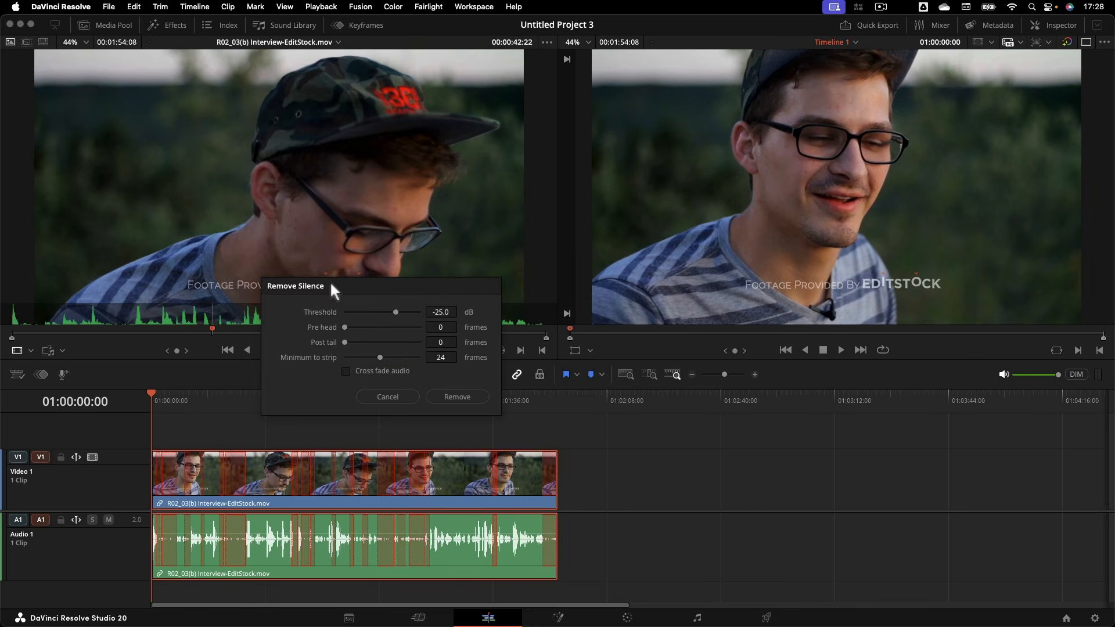
- Remove the silences using a -27.2 dB threshold, 3 pre head frames, 2 post tail frames and cross fade audio enabled
scroll(497, 460, "up", 2)
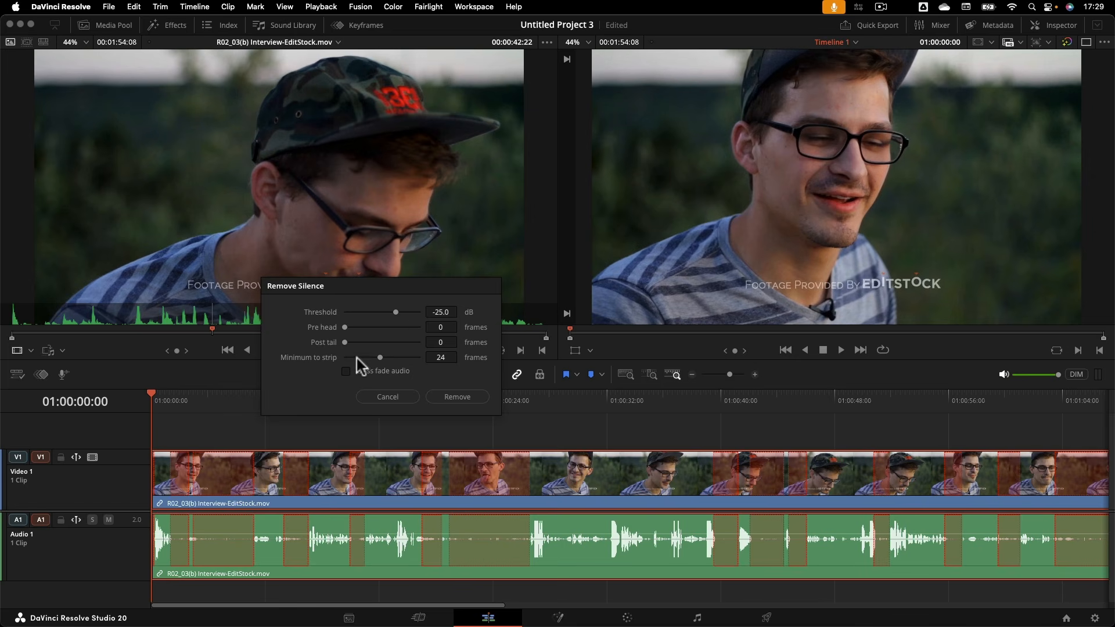
left_click_drag(395, 311, 385, 311)
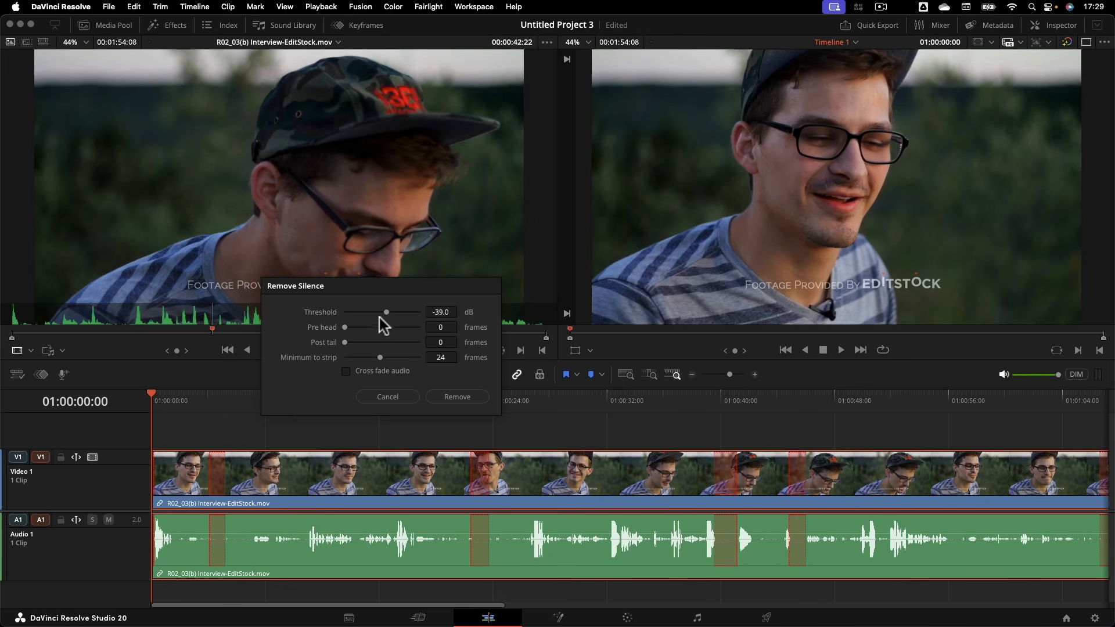
left_click_drag(386, 312, 348, 342)
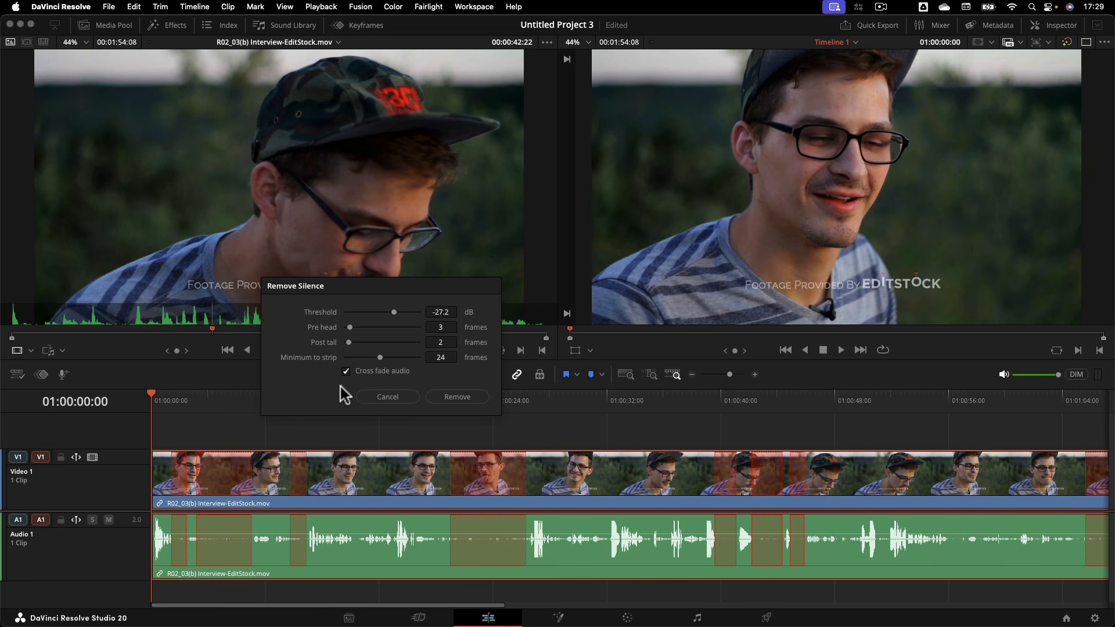
left_click(456, 397)
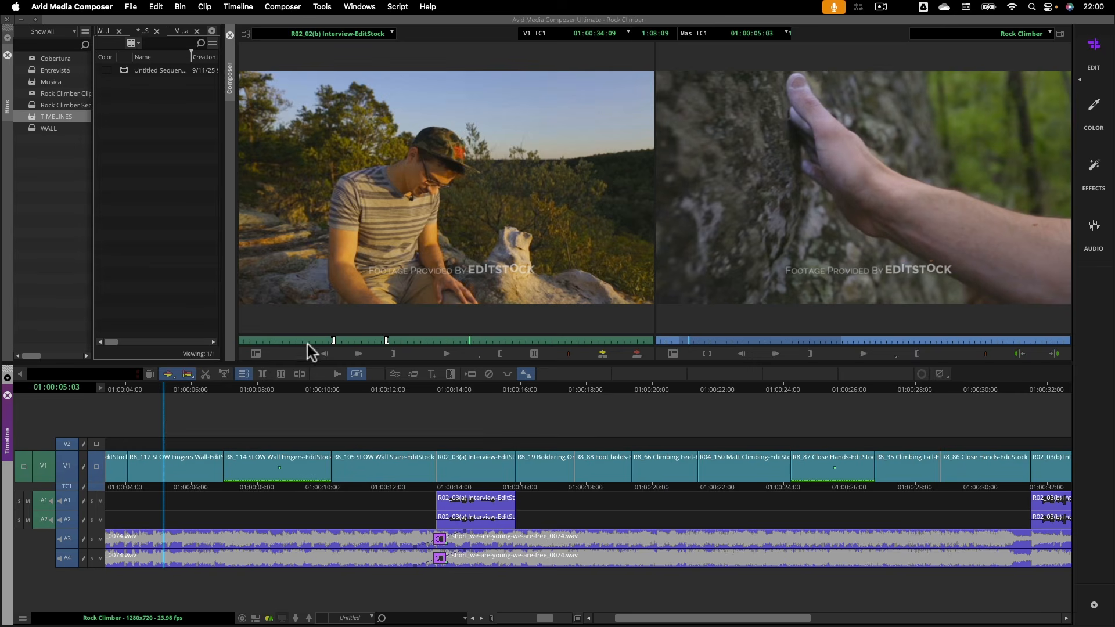
- Switch to Avid Media Composer, overwrite only V1 and A1 with the marked interview range at 01:00:05:03, and undo the edit
left_click(373, 341)
left_click_drag(372, 339, 396, 339)
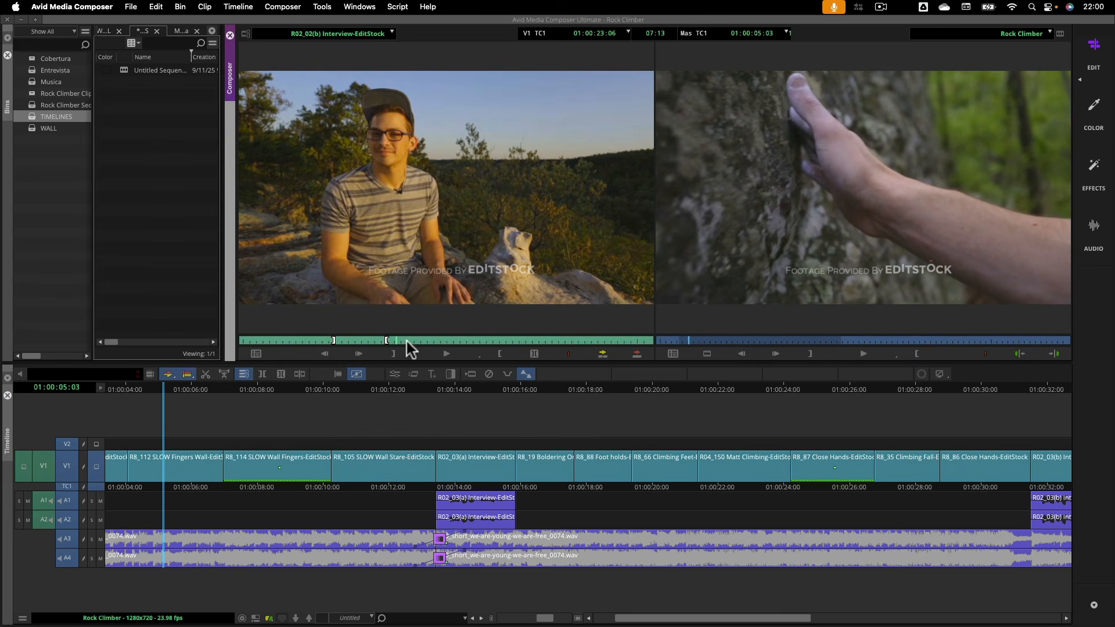
left_click(65, 461)
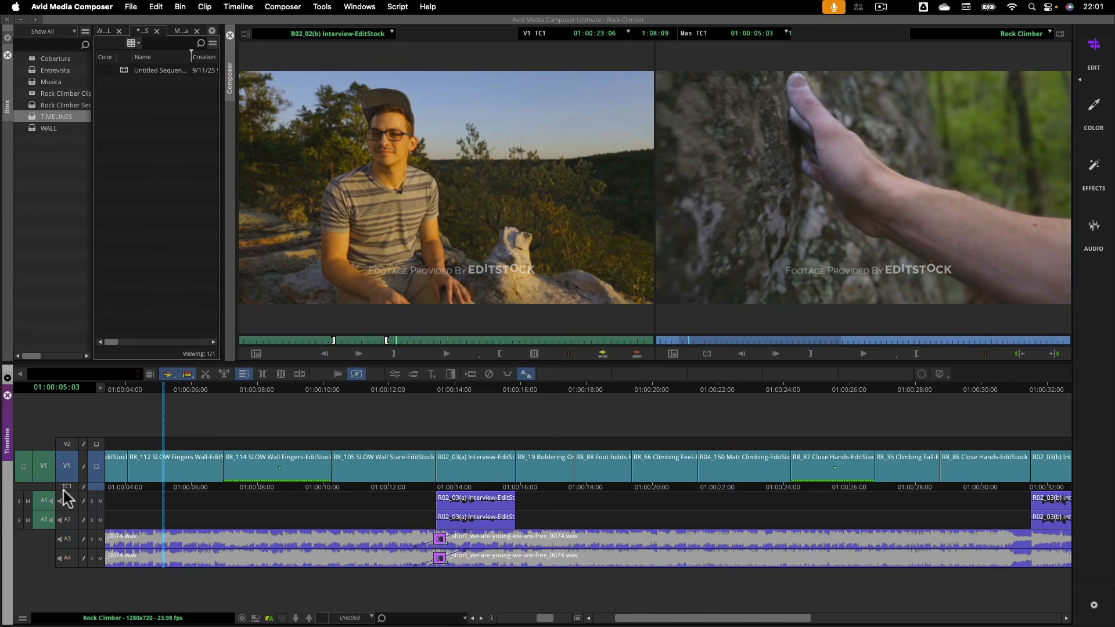
left_click_drag(66, 501, 70, 519)
key("b")
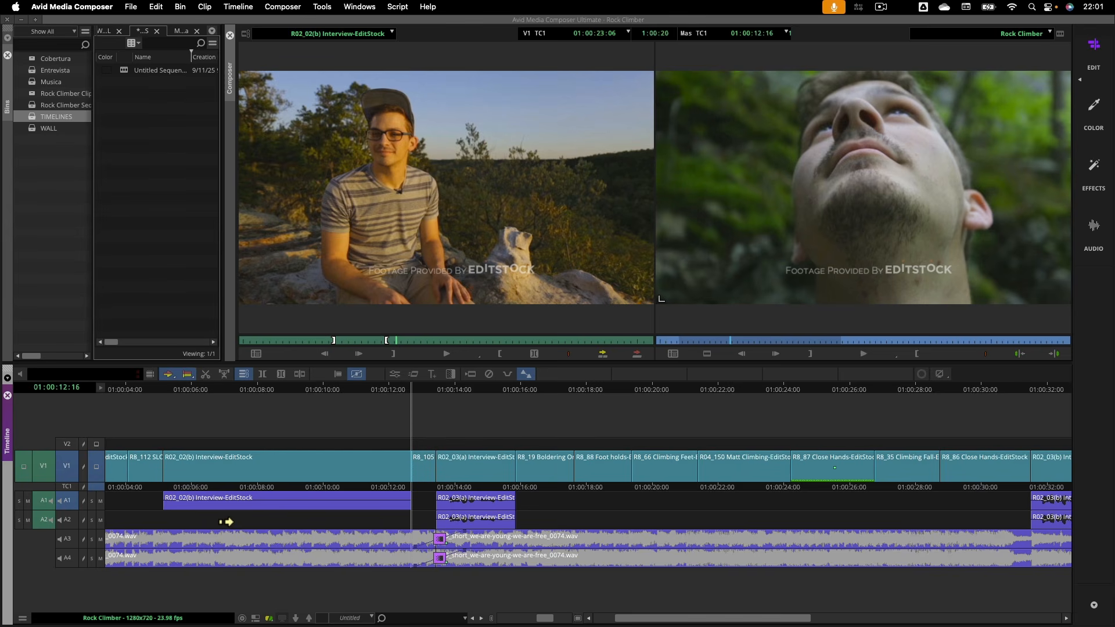
key("super+z")
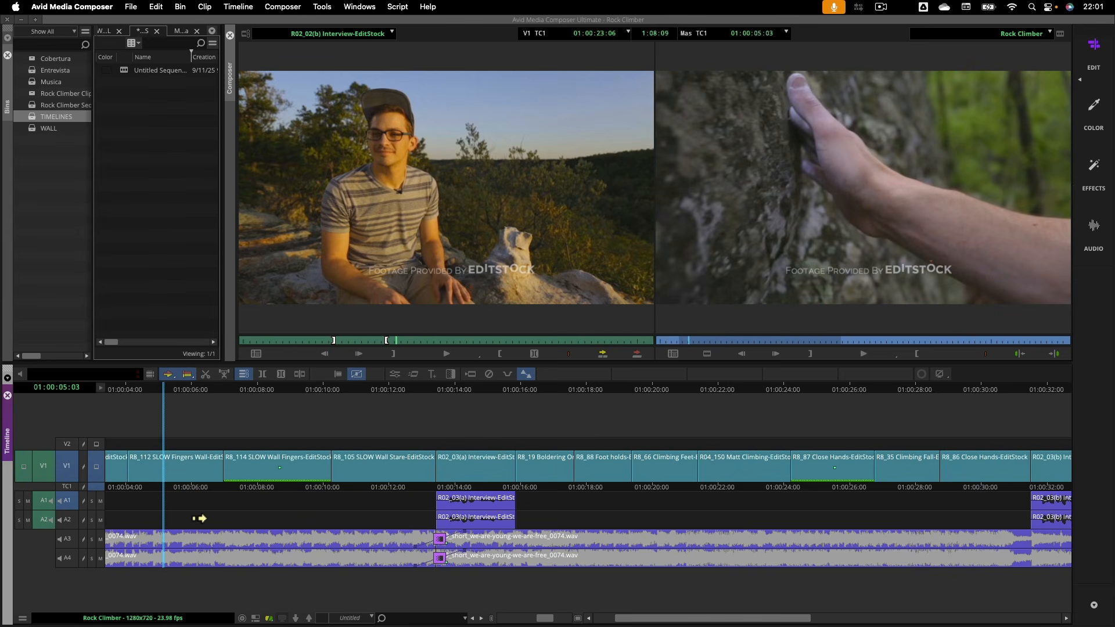
- Target only A2, overwrite it with the marked interview audio at 01:00:05:03, and undo the edit
left_click(68, 518)
left_click(66, 469)
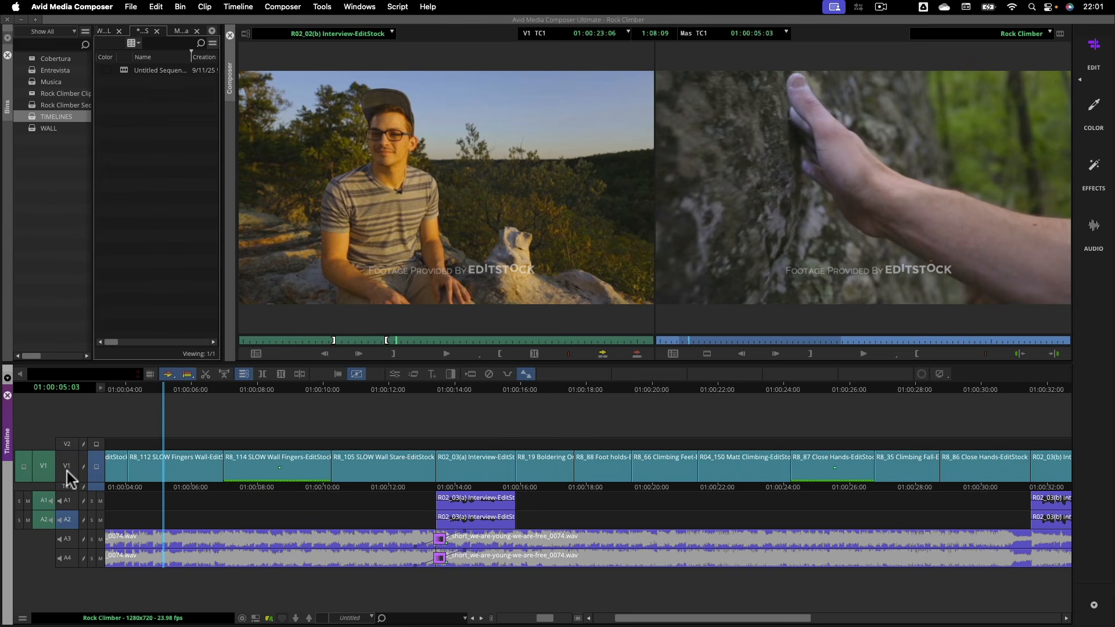
key("b")
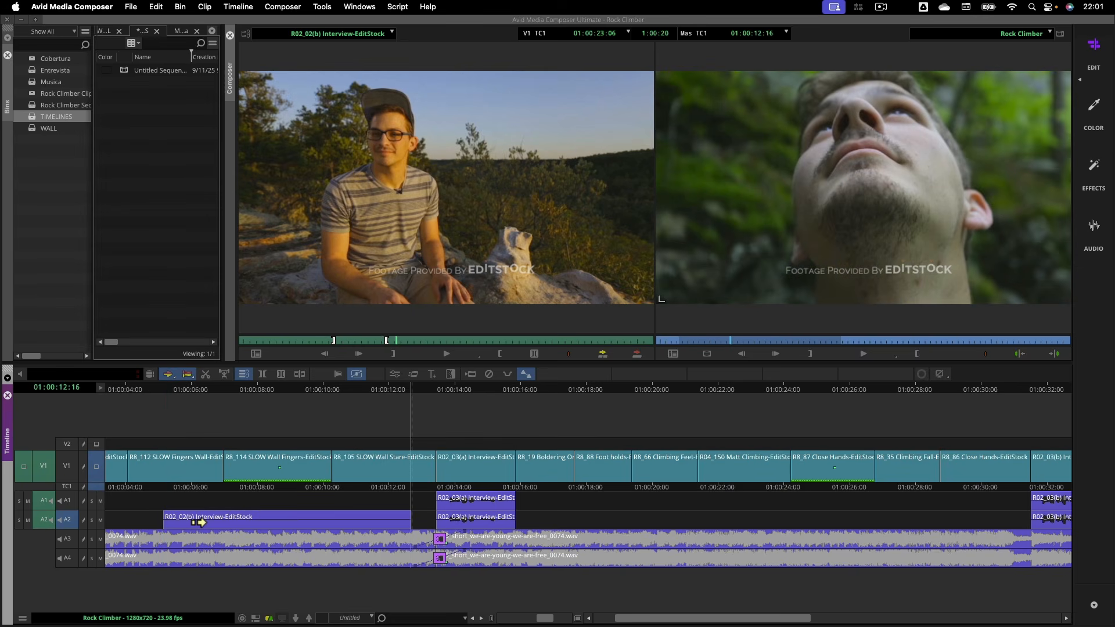
key("super+z")
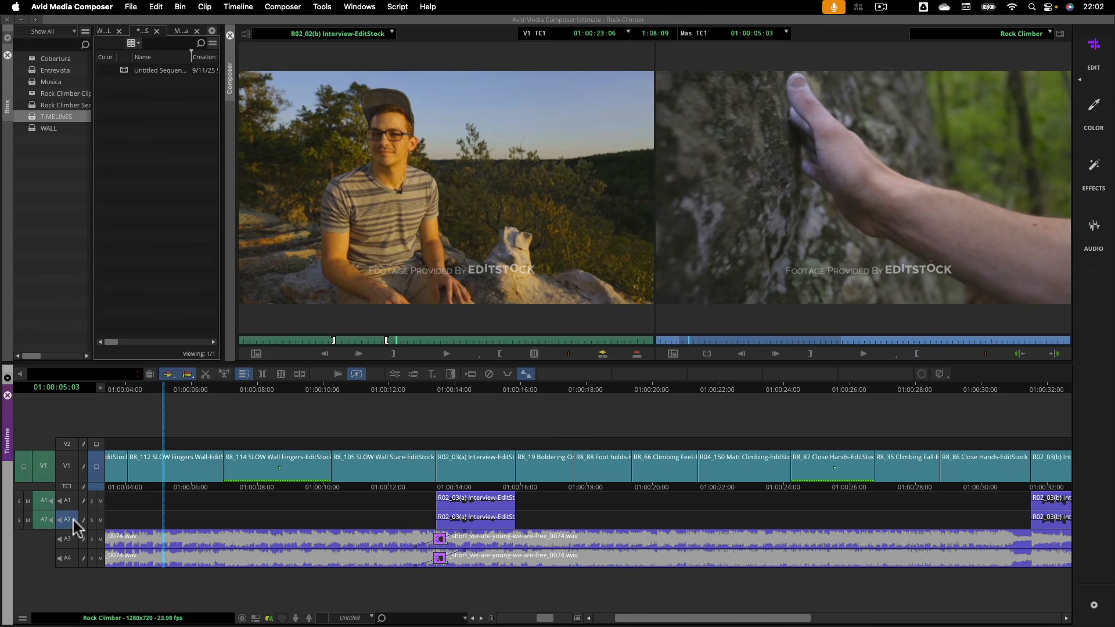
- Change the A1 and A2 record track selection and bring the interview clip from the source monitor into the sequence
left_click_drag(71, 519, 67, 501)
left_click(355, 298)
left_click_drag(355, 300, 371, 580)
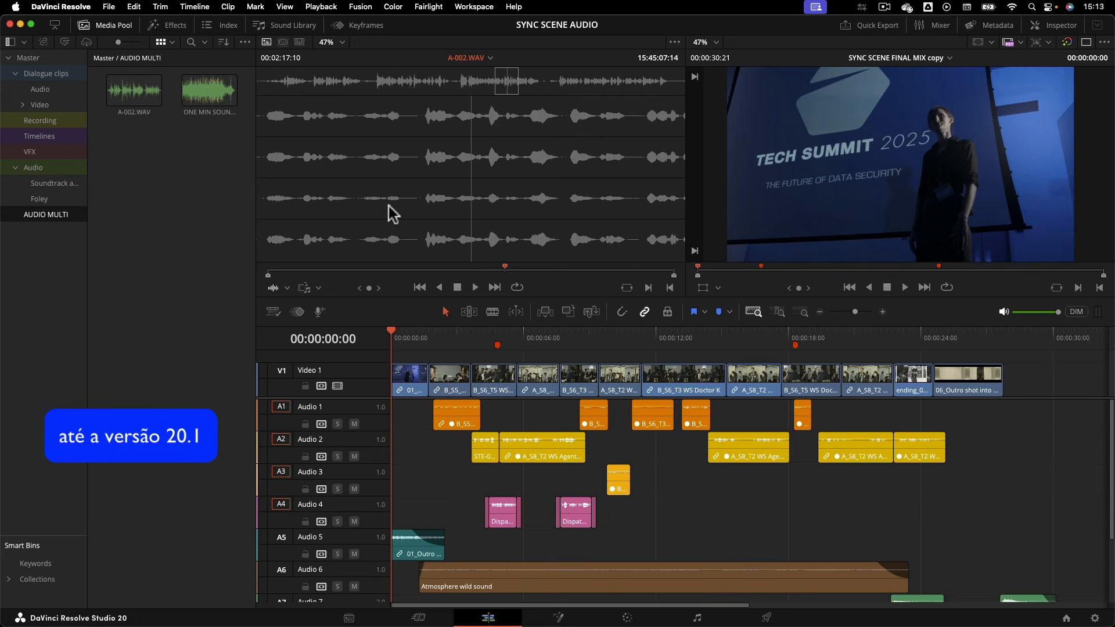
- Switch to DaVinci Resolve's SYNC SCENE AUDIO project and place the multichannel A-002.WAV across Audio 1 to Audio 4, starting about 4 seconds in
left_click_drag(459, 346, 486, 420)
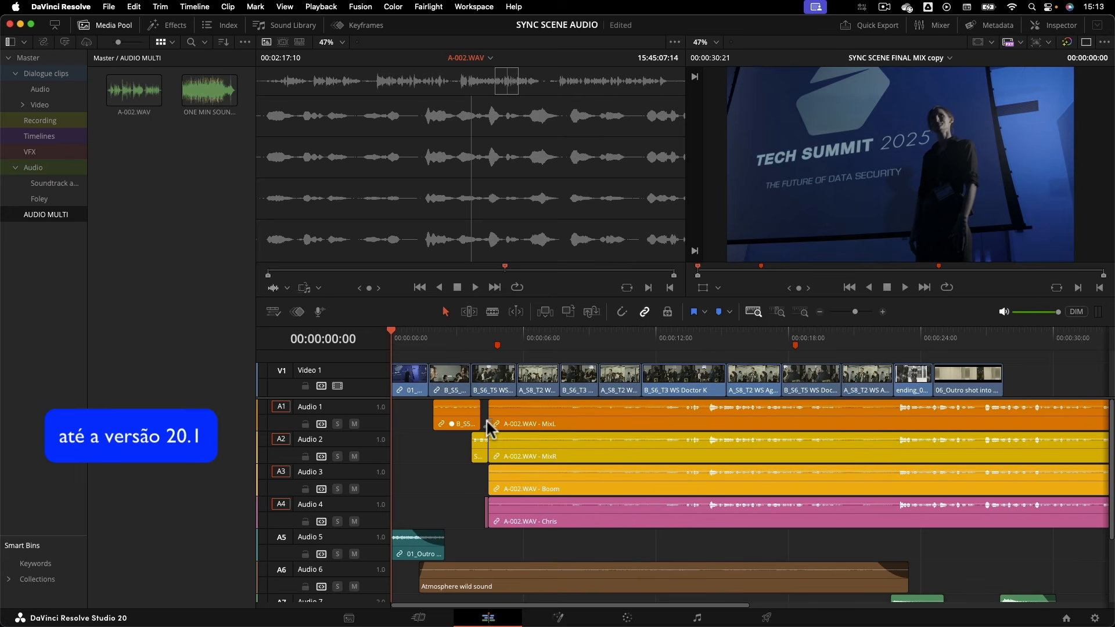
- Undo the four-track placement of A-002.WAV and disable destinations A4, A3 and A2, leaving only A1 targeted
key("super+z")
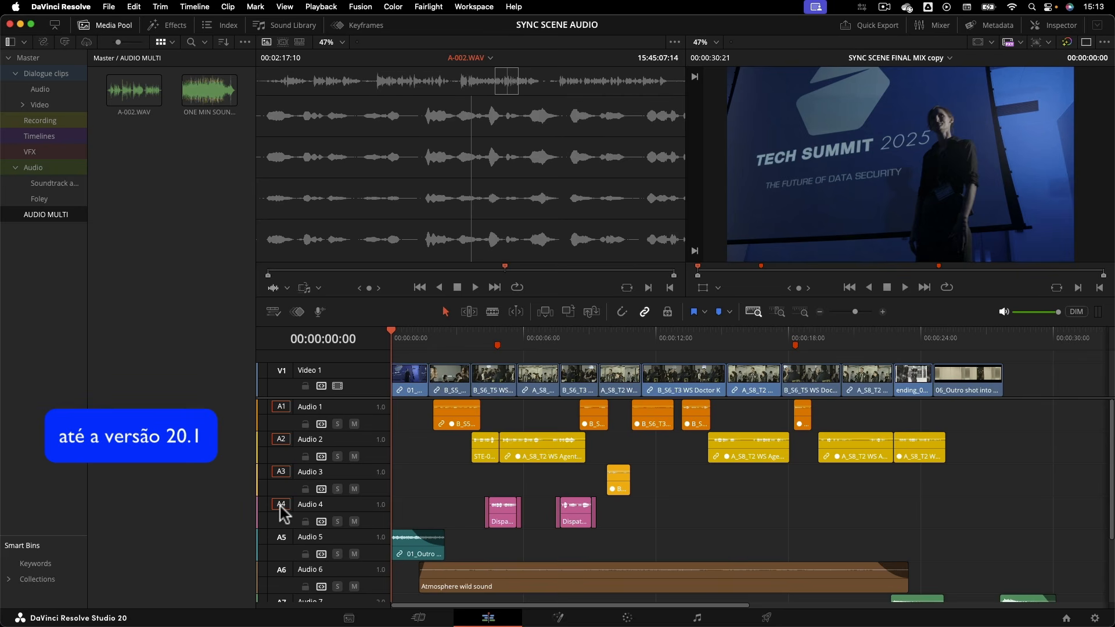
left_click(281, 504)
left_click(281, 472)
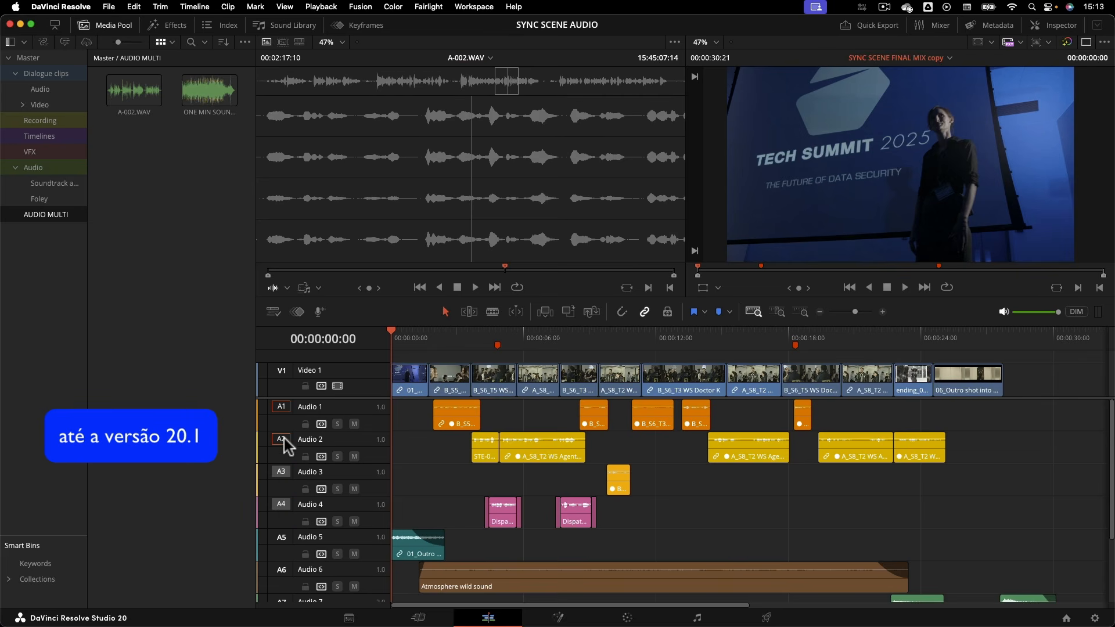
left_click(281, 439)
- Place the A-002.WAV source on Audio 1 only, starting about 1 second in, and undo the edit
left_click_drag(363, 210, 412, 406)
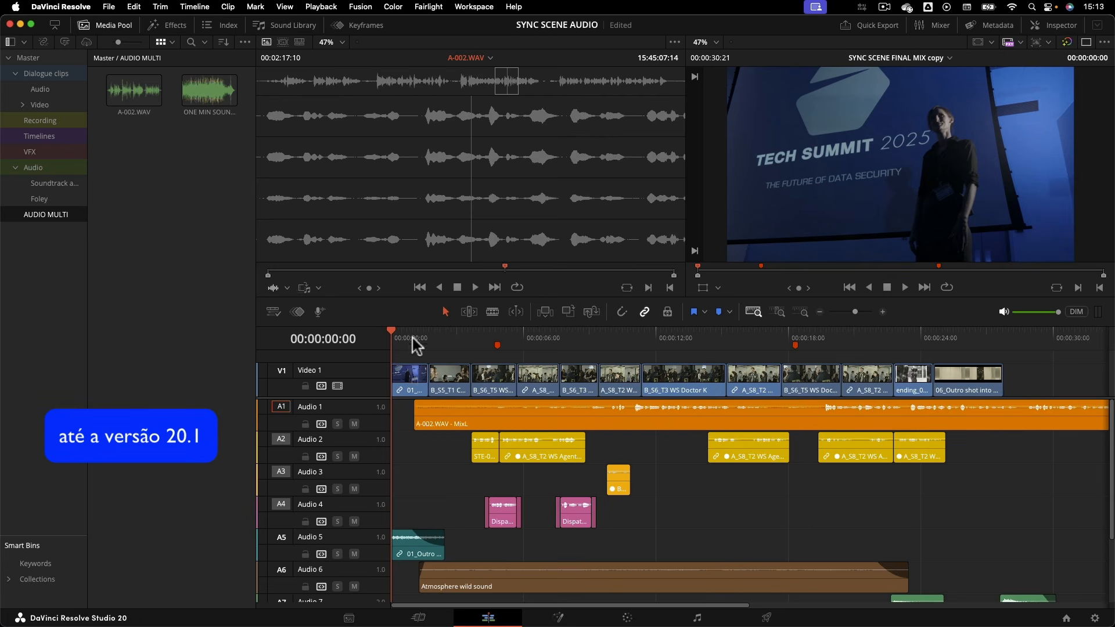
key("super+z")
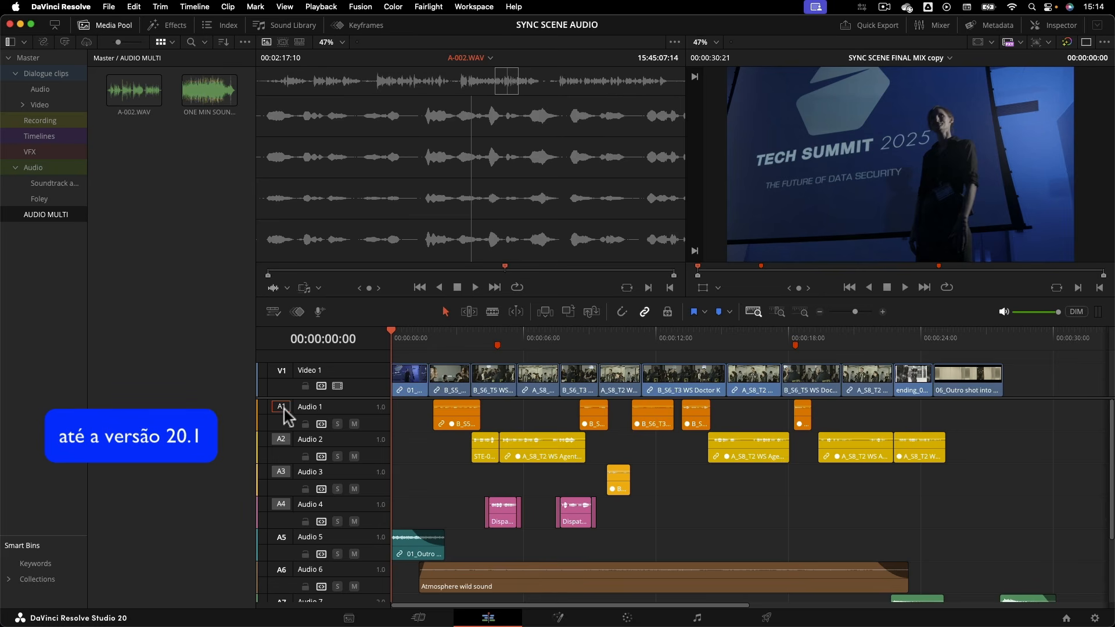
- Reassign the A1 destination from Audio 1 to Audio 2 and onward to Audio 3
left_click_drag(282, 408, 285, 440)
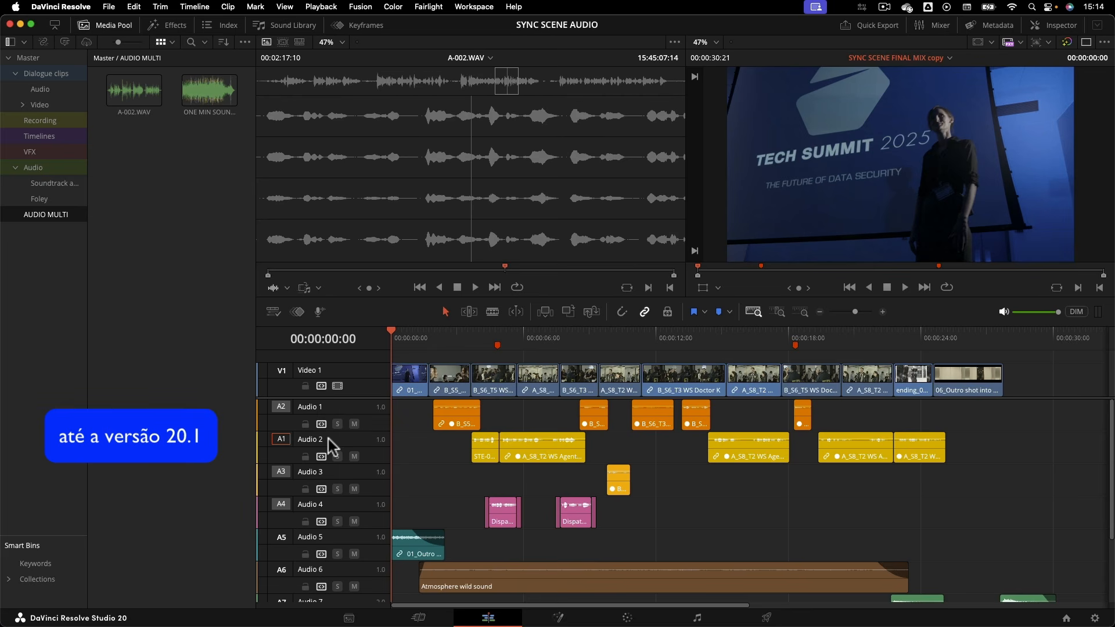
left_click(282, 440)
left_click_drag(282, 439, 281, 473)
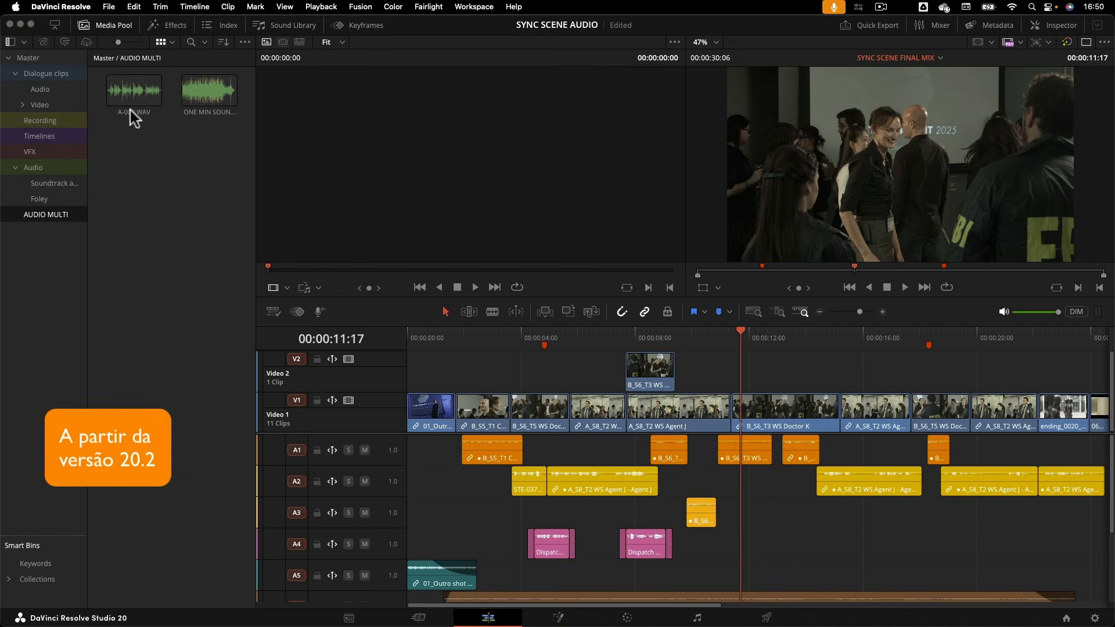
- Load A-002.WAV in the source viewer, overwrite it into SYNC SCENE FINAL MIX at 00:00:11:17, and undo the edit
left_click_drag(132, 95, 360, 157)
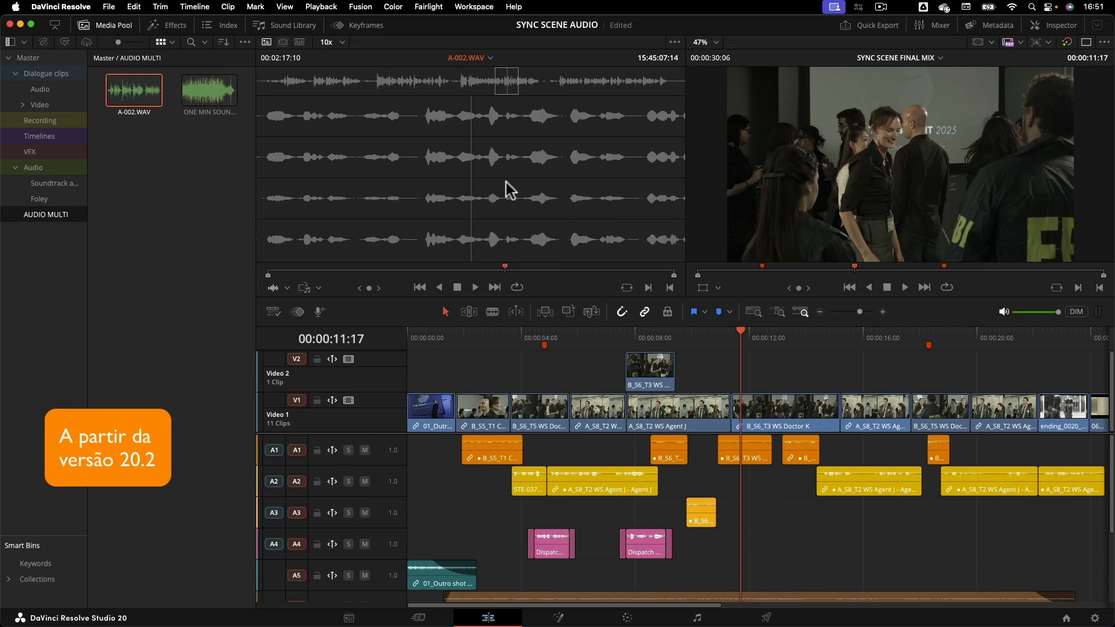
left_click_drag(538, 162, 896, 107)
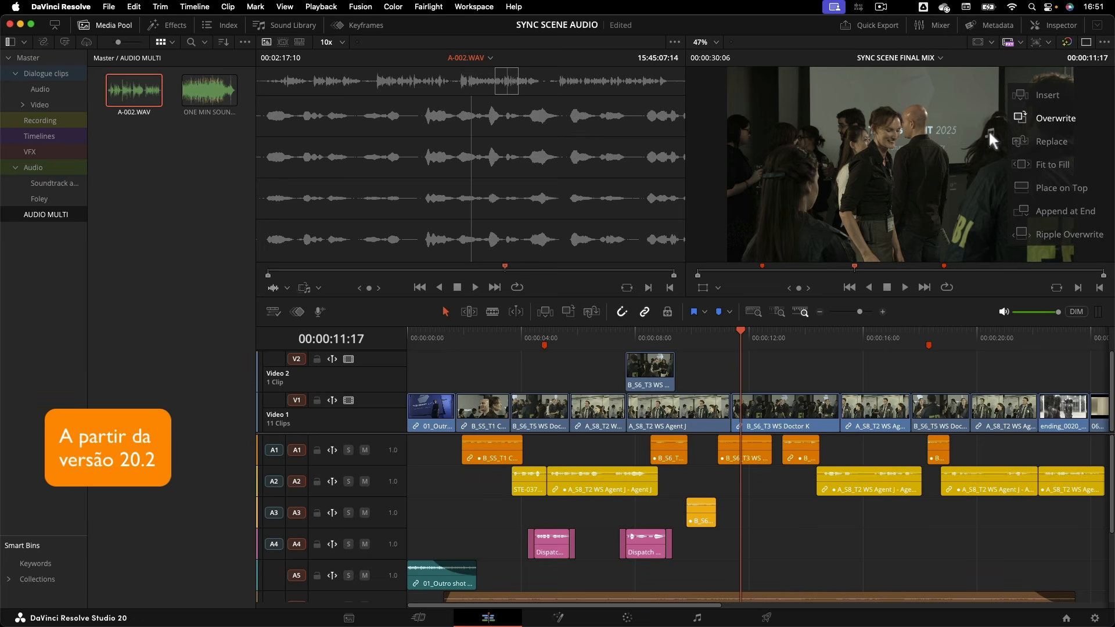
left_click_drag(988, 130, 1042, 117)
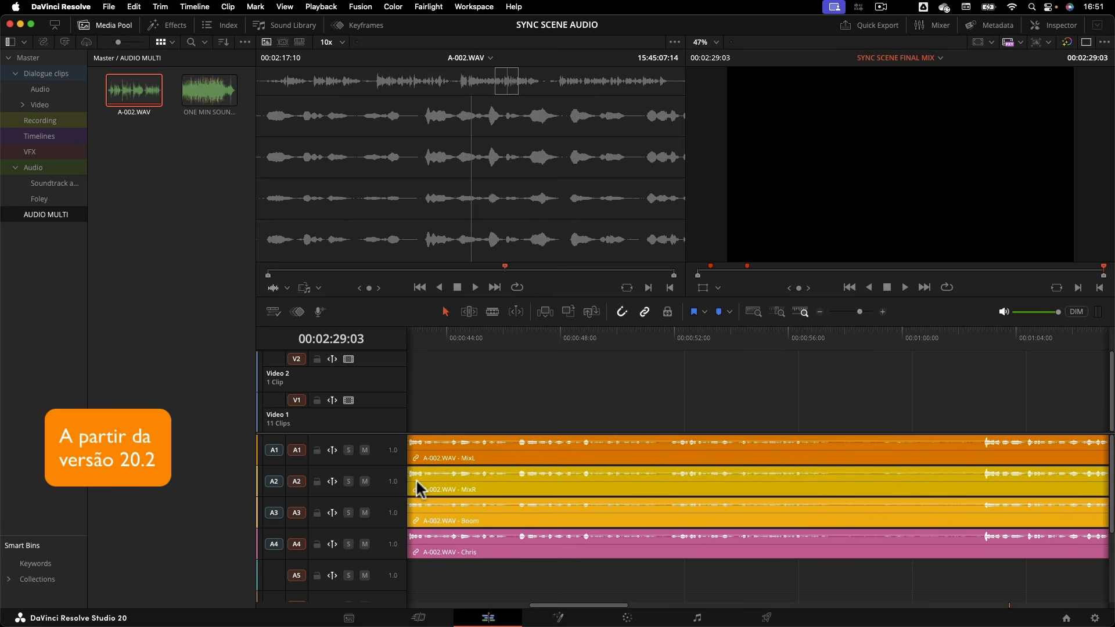
key("super+z")
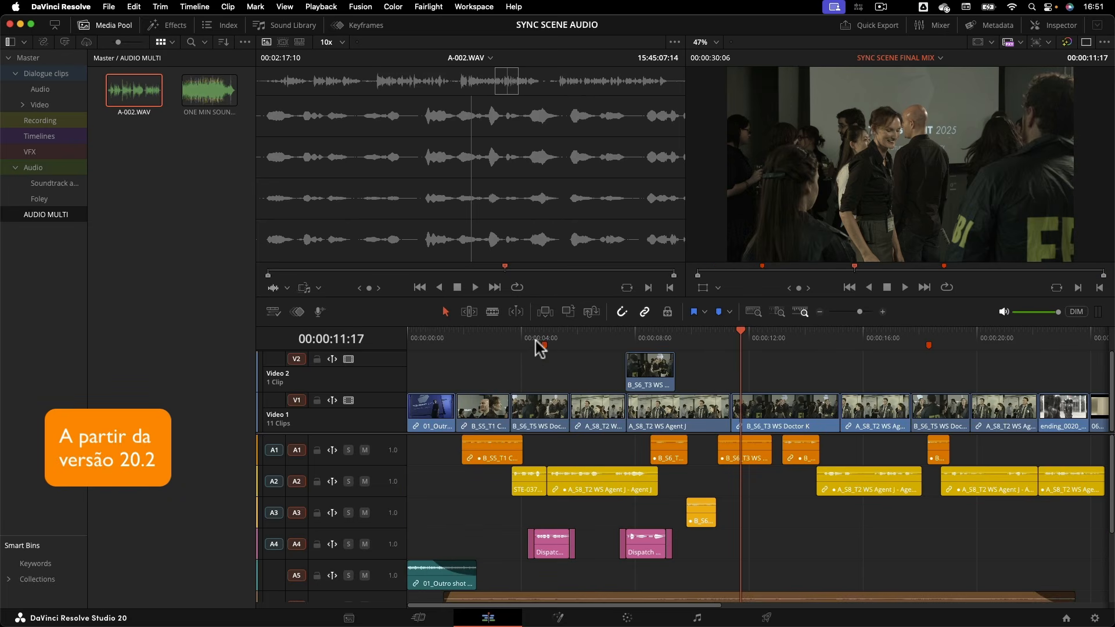
- Overwrite A-002.WAV onto tracks A1 to A4 at 00:00:11:17 with the Overwrite Clip command twice, undoing each edit
left_click(568, 313)
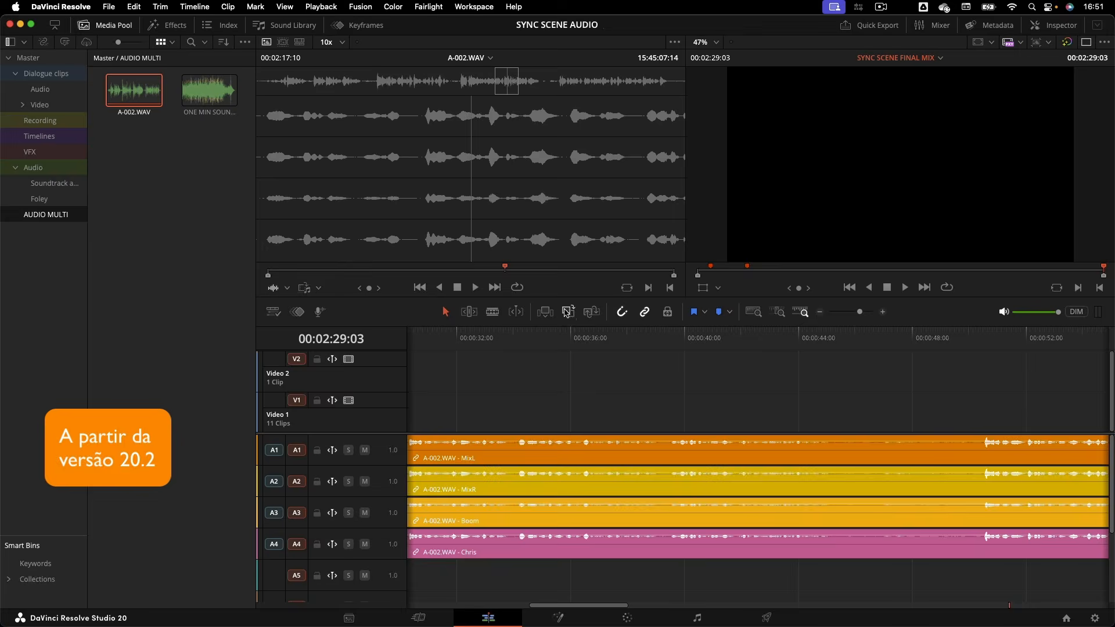
key("super+z")
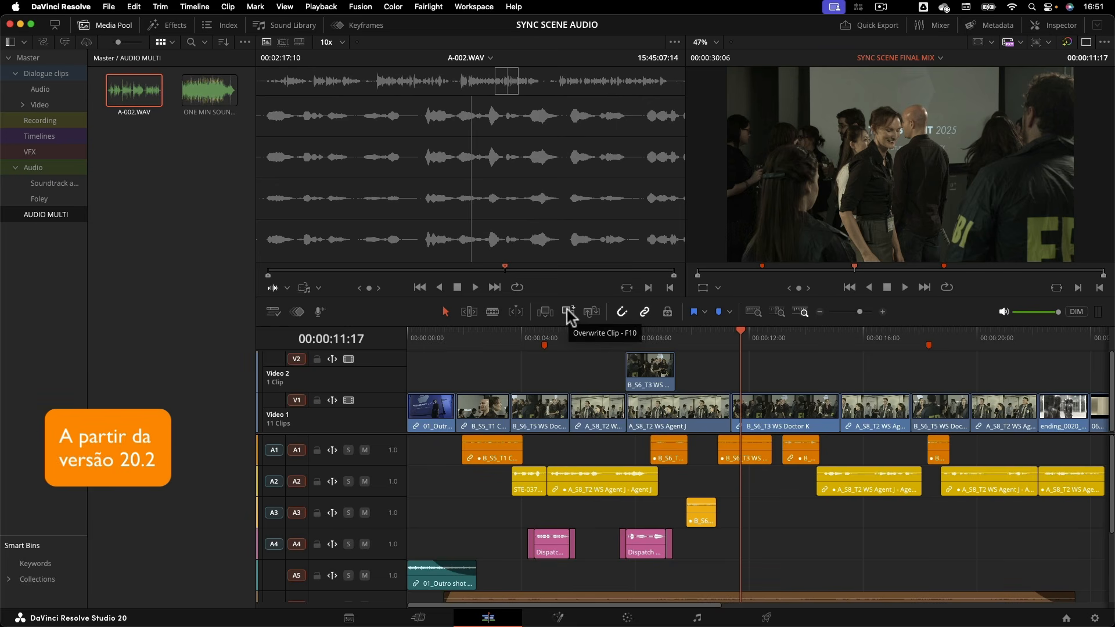
left_click(567, 313)
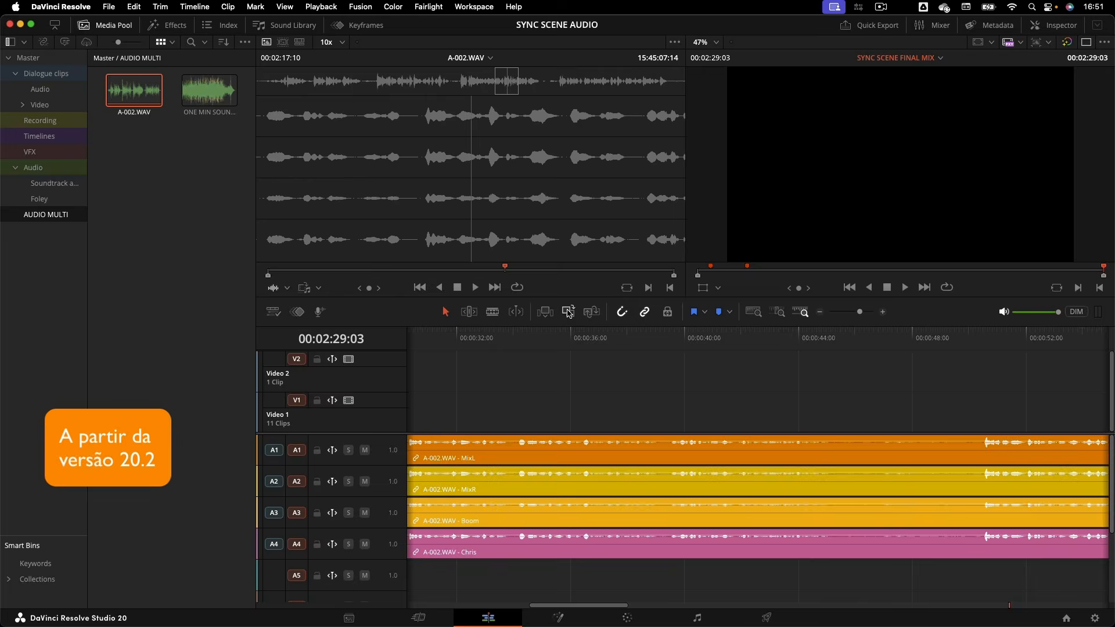
key("super+z")
- Enlarge the timeline area, patch source A1 to track A5 and A2 to A7, disable A3 and A4, and overwrite with A-002.WAV
left_click_drag(567, 297, 580, 179)
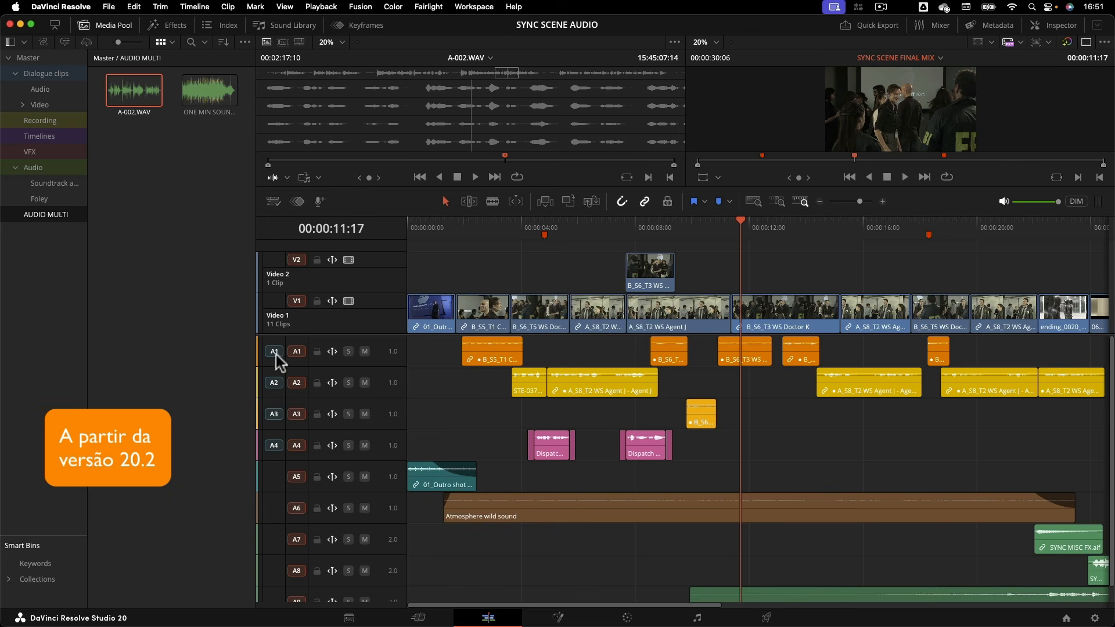
left_click_drag(274, 349, 302, 482)
left_click_drag(275, 383, 295, 537)
left_click(274, 446)
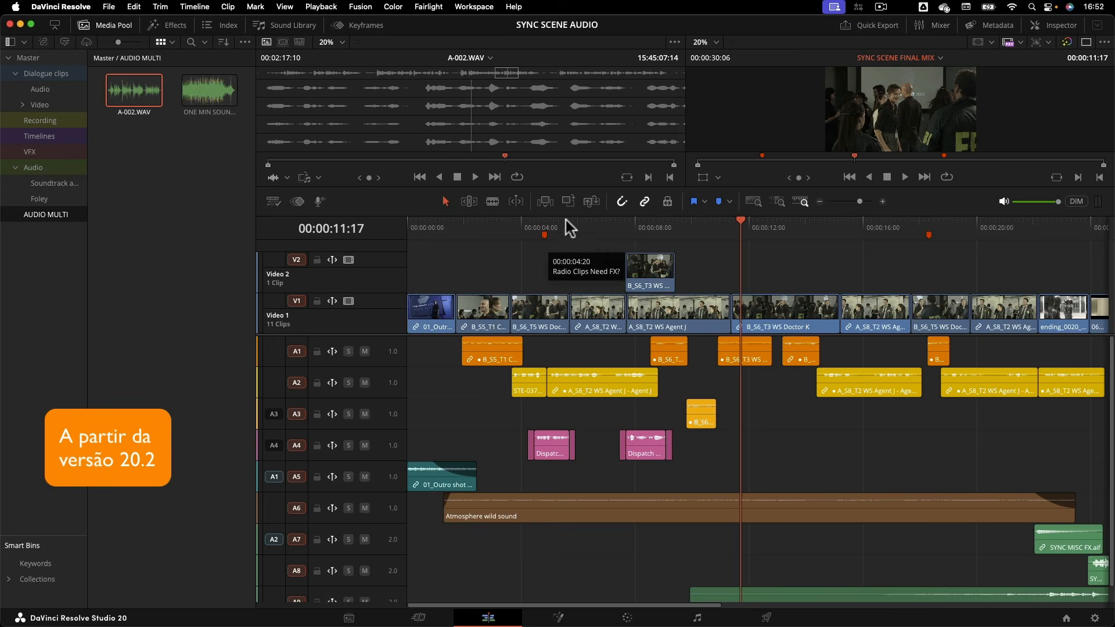
left_click(570, 204)
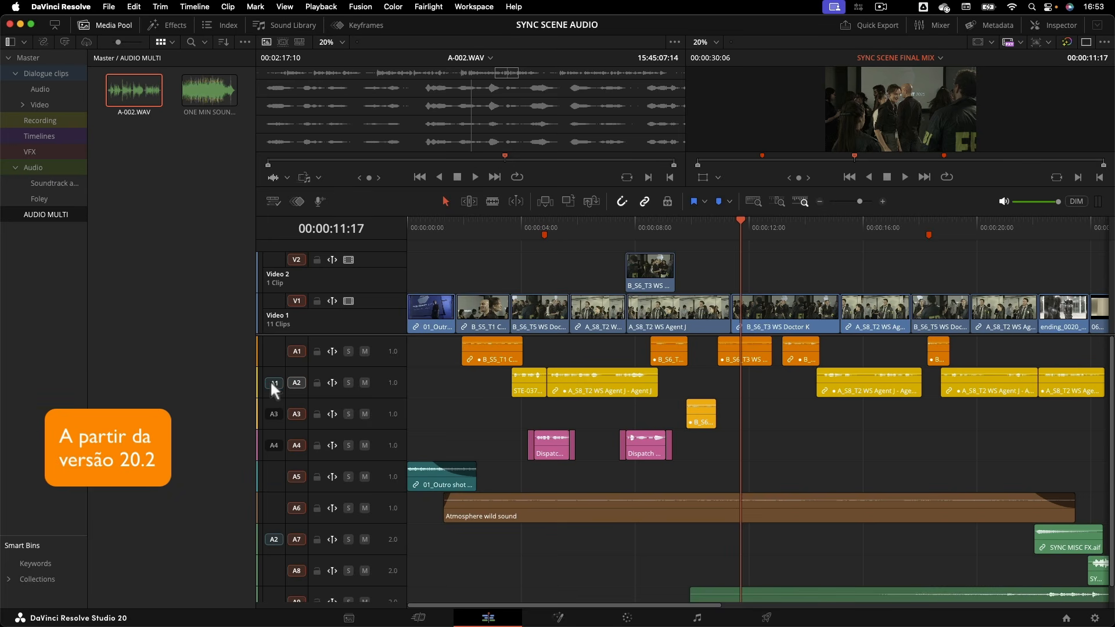
- Isolate source channel A1, re-enable the other source channels, and open the Source Track Selector options
left_click(271, 385)
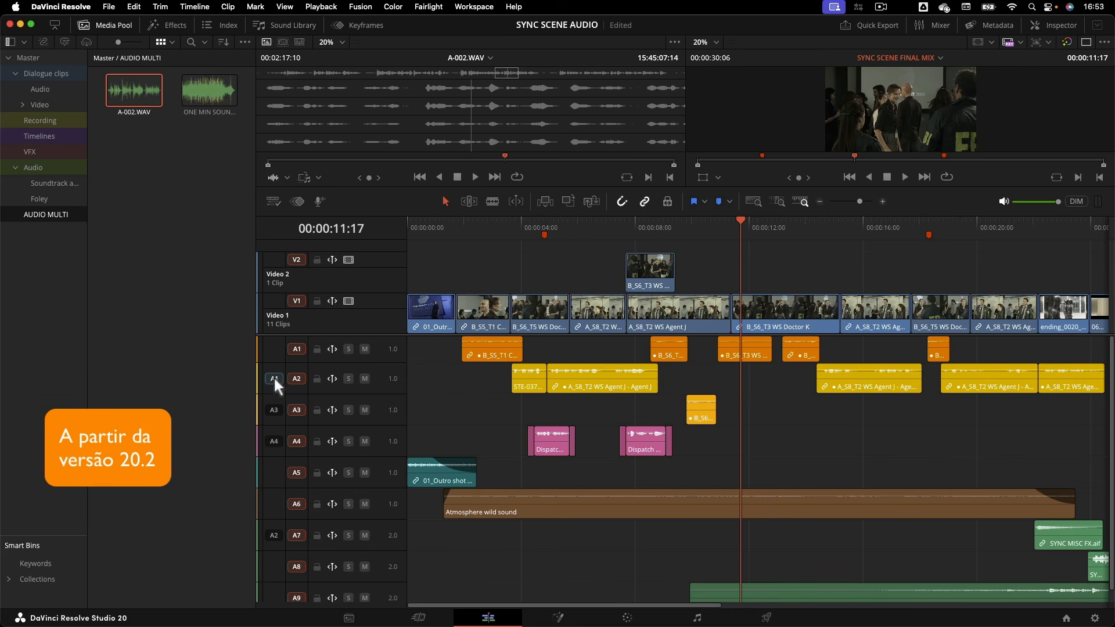
left_click(274, 379)
left_click(203, 7)
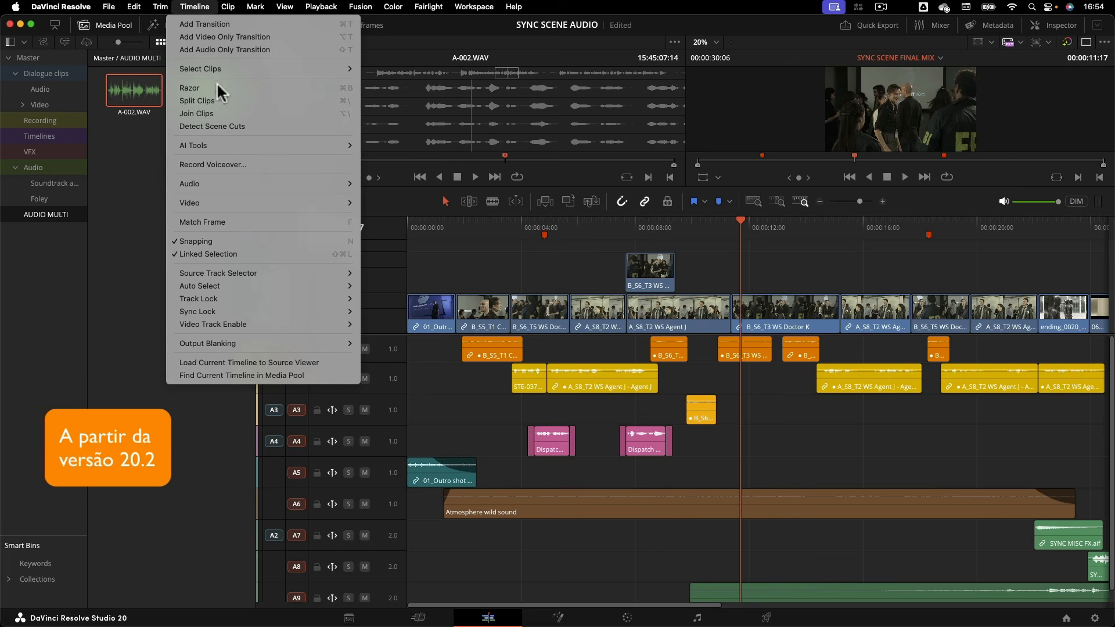
mouse_move(253, 269)
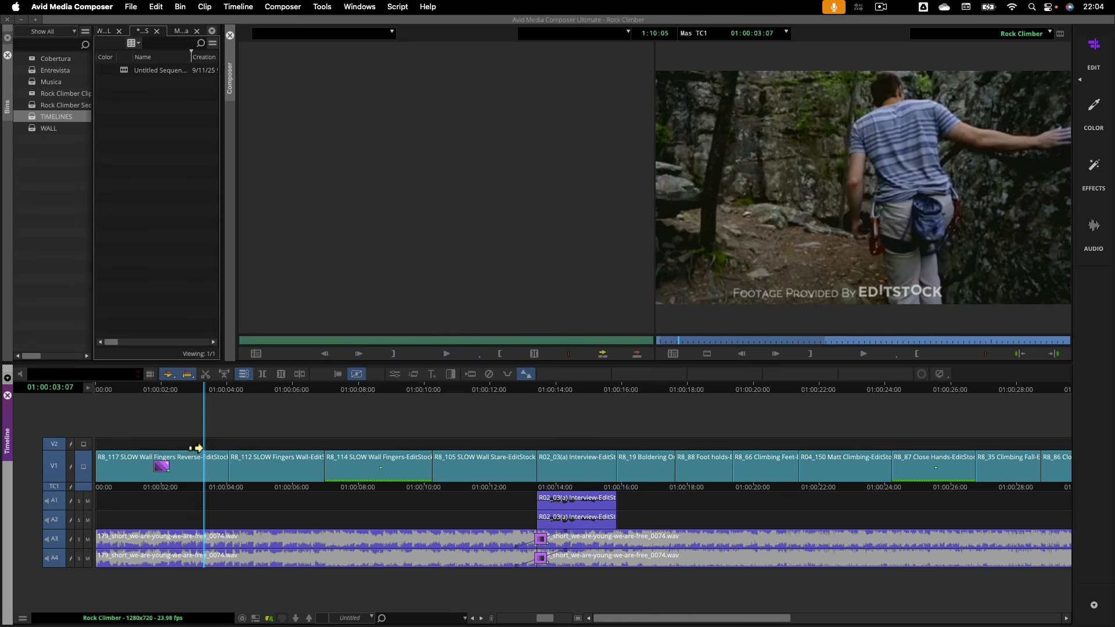
- Switch to Avid Media Composer, add an edit on V1, A3 and A4 at 01:00:03:01, play past it, and undo the edit
left_click_drag(210, 387, 195, 388)
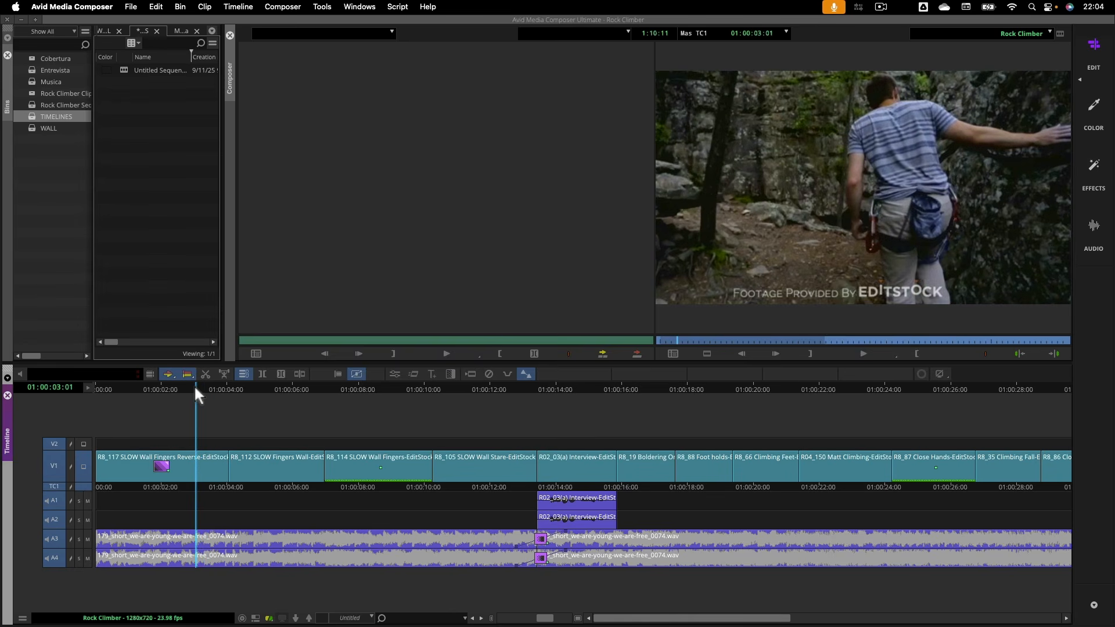
left_click(299, 374)
key("space")
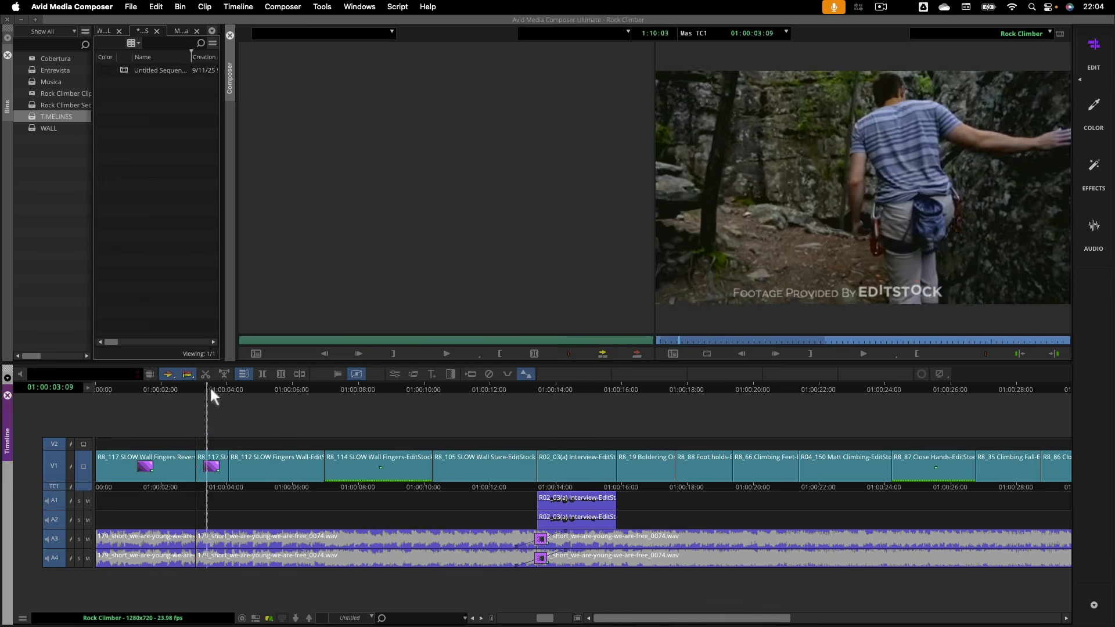
key("space")
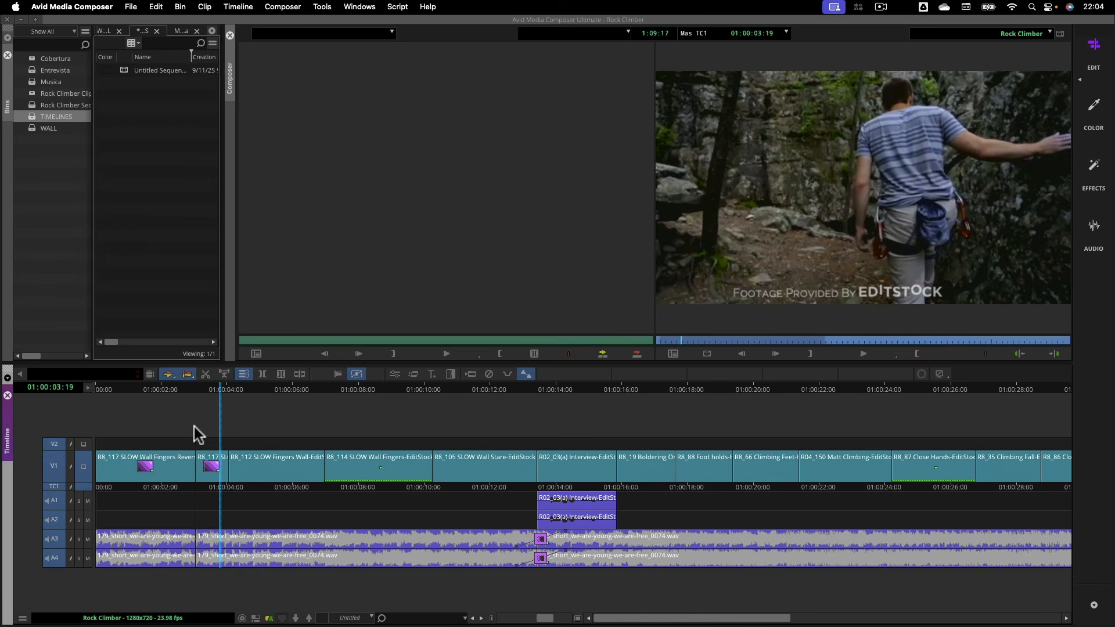
key("super+z")
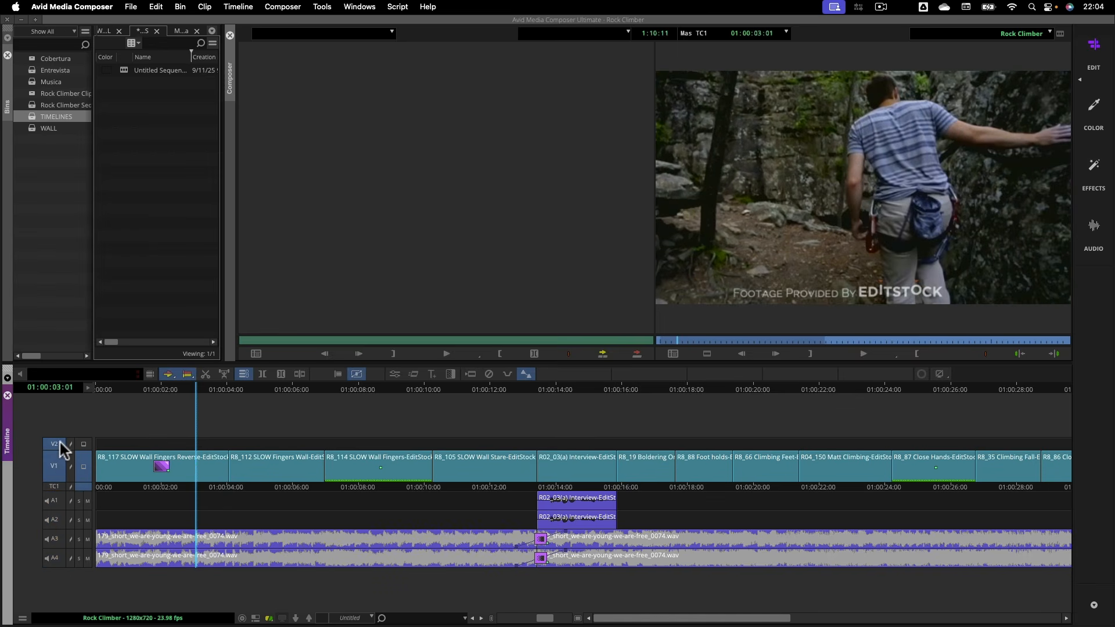
- Add an edit at 01:00:03:01 on the enabled tracks and move the playhead to about 01:00:04:00
left_click(300, 375)
left_click(227, 388)
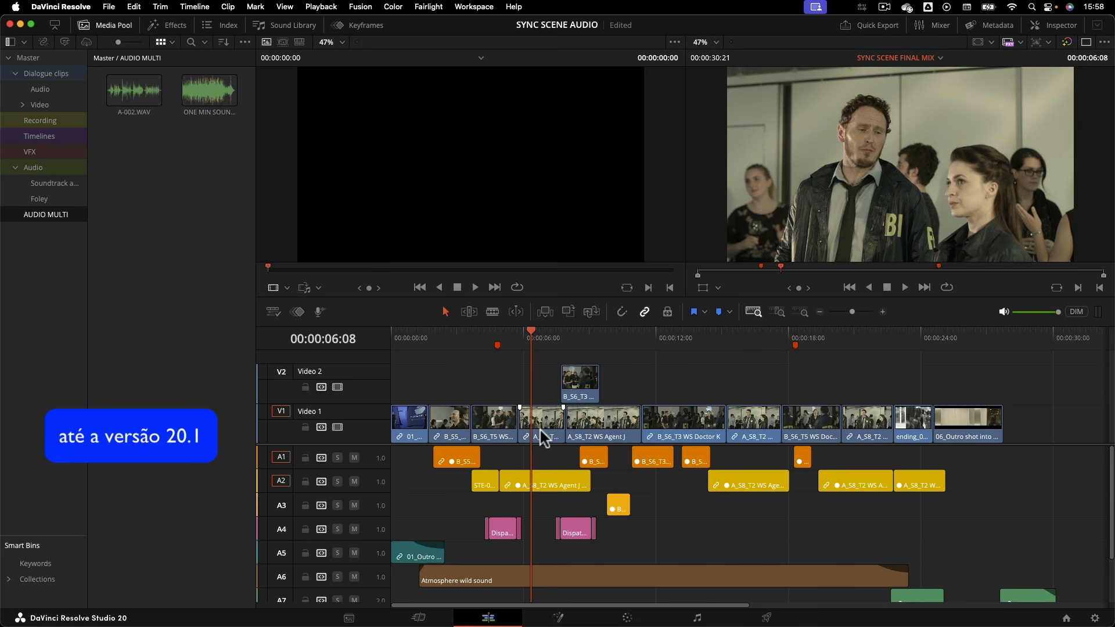
- Switch to DaVinci Resolve, split the V1, A2 and A6 clips at 00:00:06:08, move the playhead to 00:00:07:12, and undo the split
key("super+b")
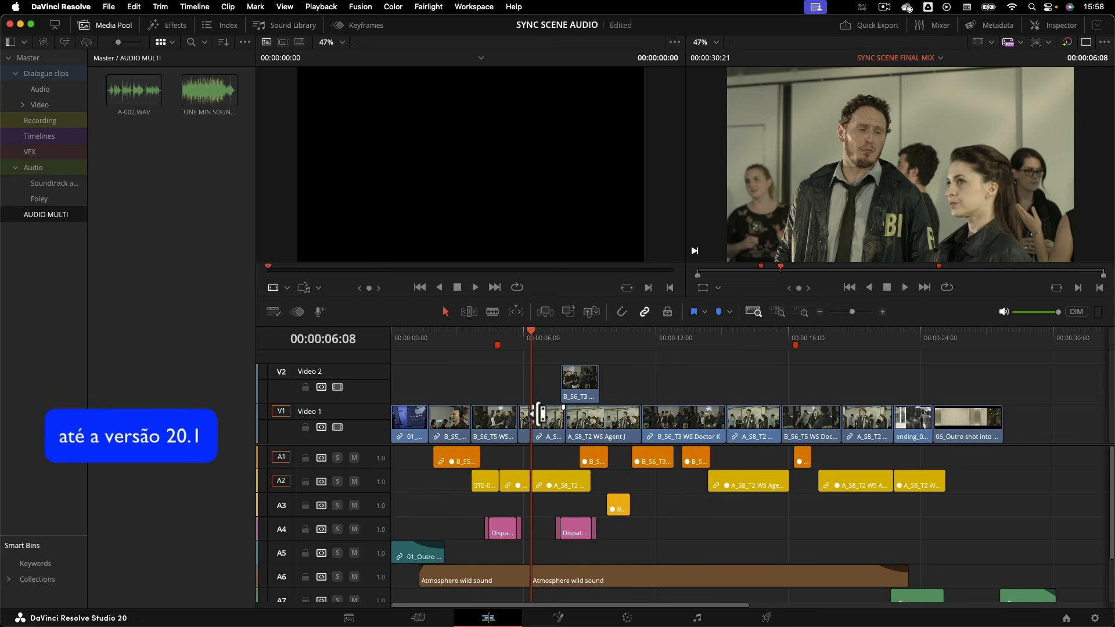
left_click_drag(537, 336, 556, 339)
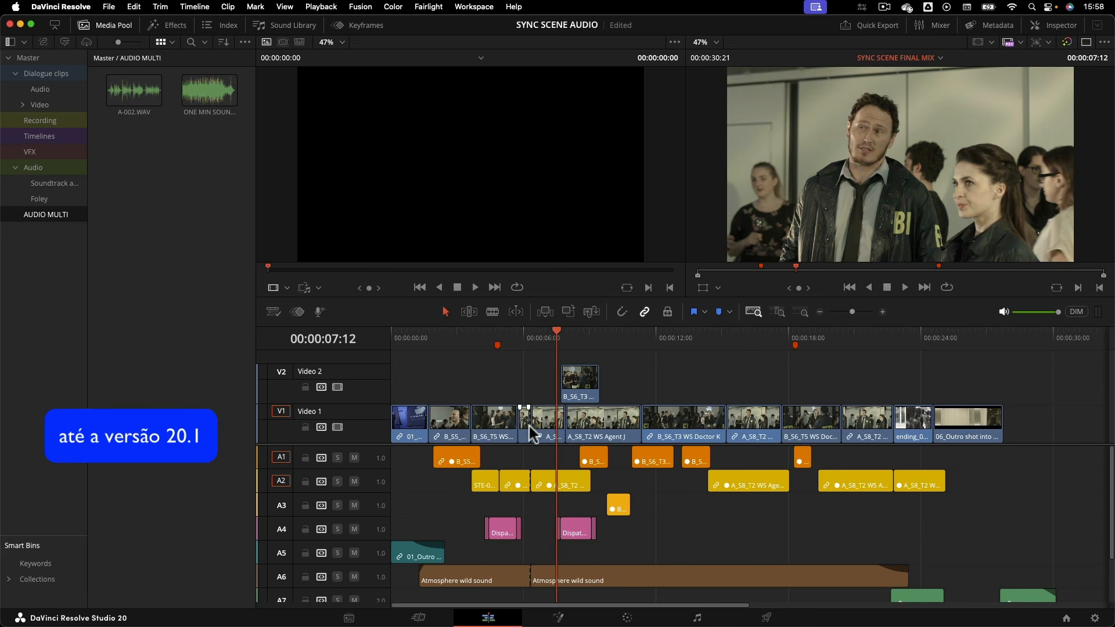
key("super+s")
key("super+z")
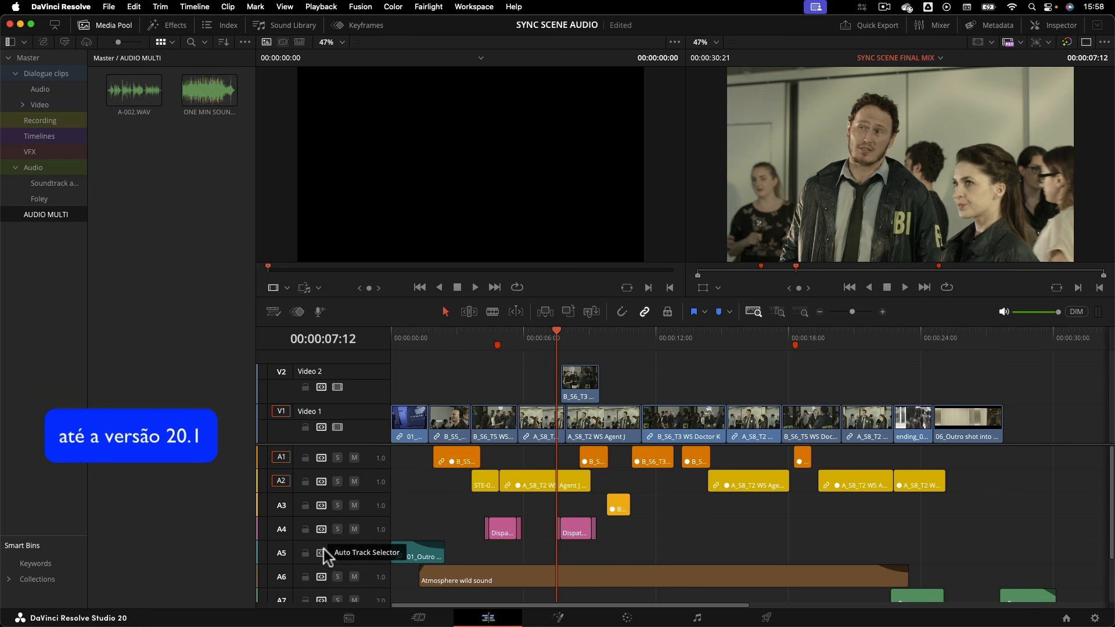
- Disable the Auto Track Selector on A6, split the clips on the remaining tracks at about 00:00:07:00, and save the project
key("super+s")
left_click(323, 576)
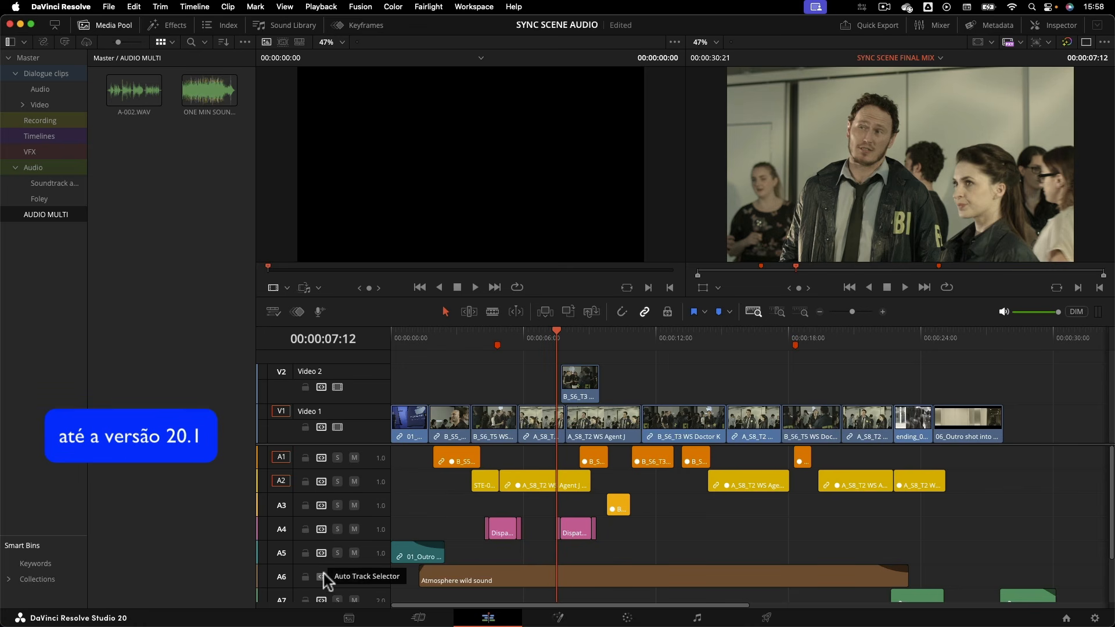
key("super+s")
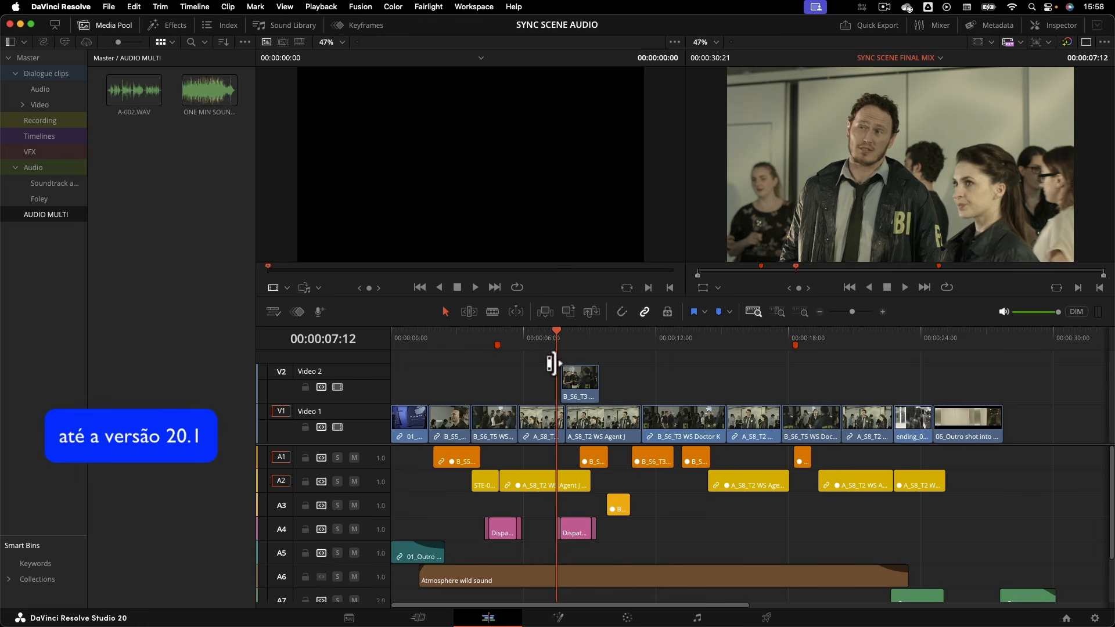
left_click_drag(538, 330, 546, 335)
key("super+b")
key("super+s")
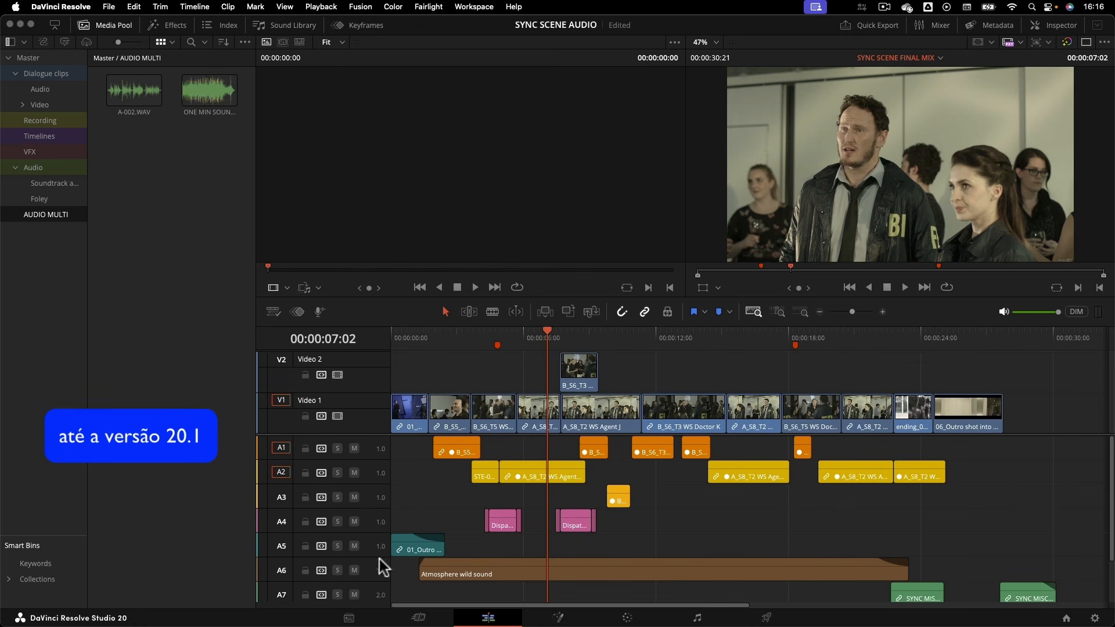
- In Trim Edit mode, ripple the end of the B_S6_T5 WS clip on V1 near 20 seconds about 15 frames shorter
scroll(847, 525, "down", 2)
scroll(897, 534, "up", 2)
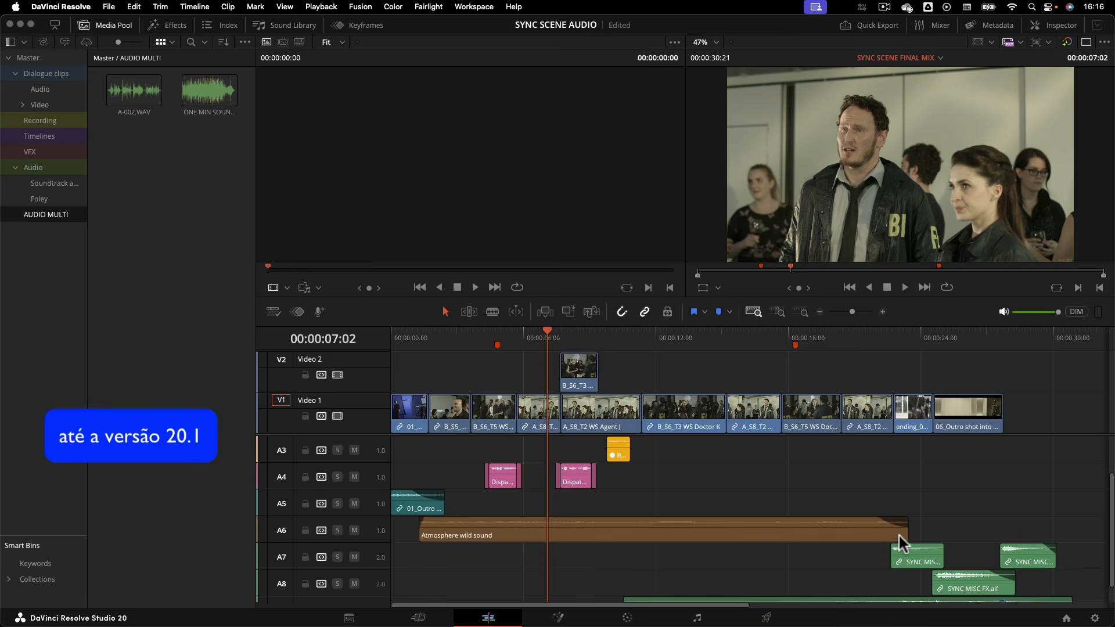
scroll(890, 526, "down", 2)
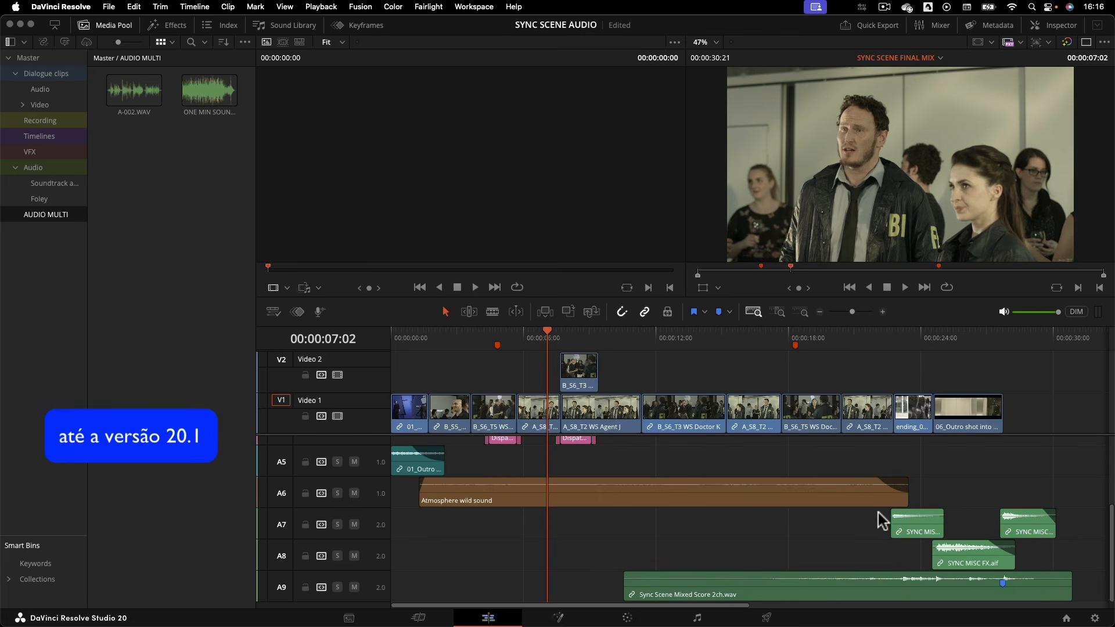
left_click(838, 412)
left_click(834, 413)
left_click(468, 312)
mouse_move(836, 413)
left_mouse_down()
mouse_move(819, 415)
mouse_move(834, 415)
left_mouse_up()
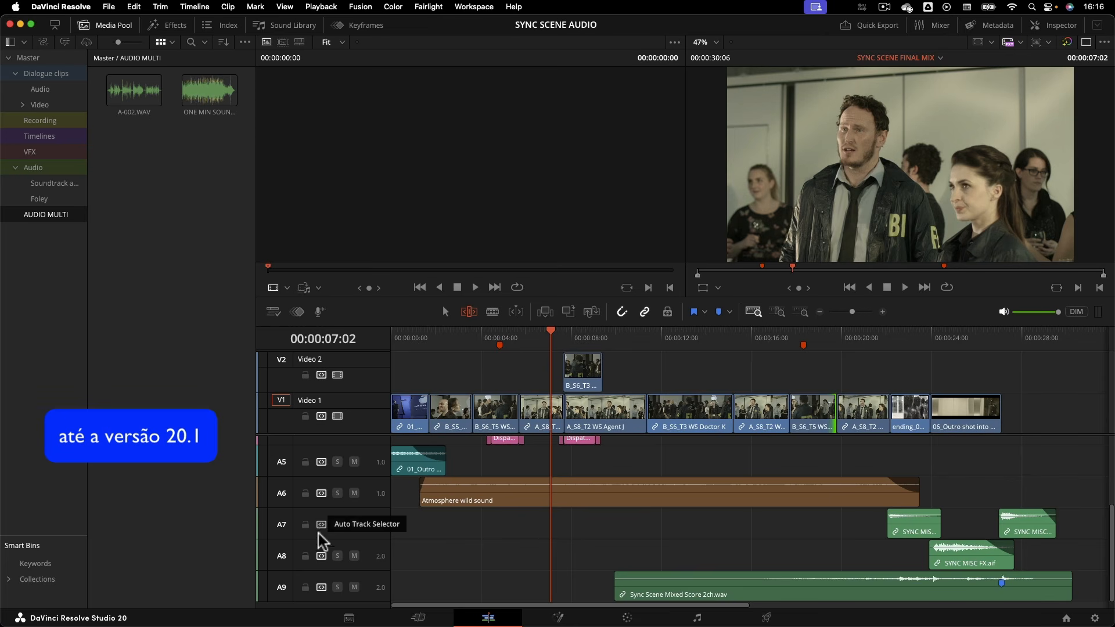
- Disable the Auto Track Selector on A9, A8 and A7, and ripple the same V1 clip's end to a later point
left_click(321, 587)
left_click(321, 556)
left_click(321, 524)
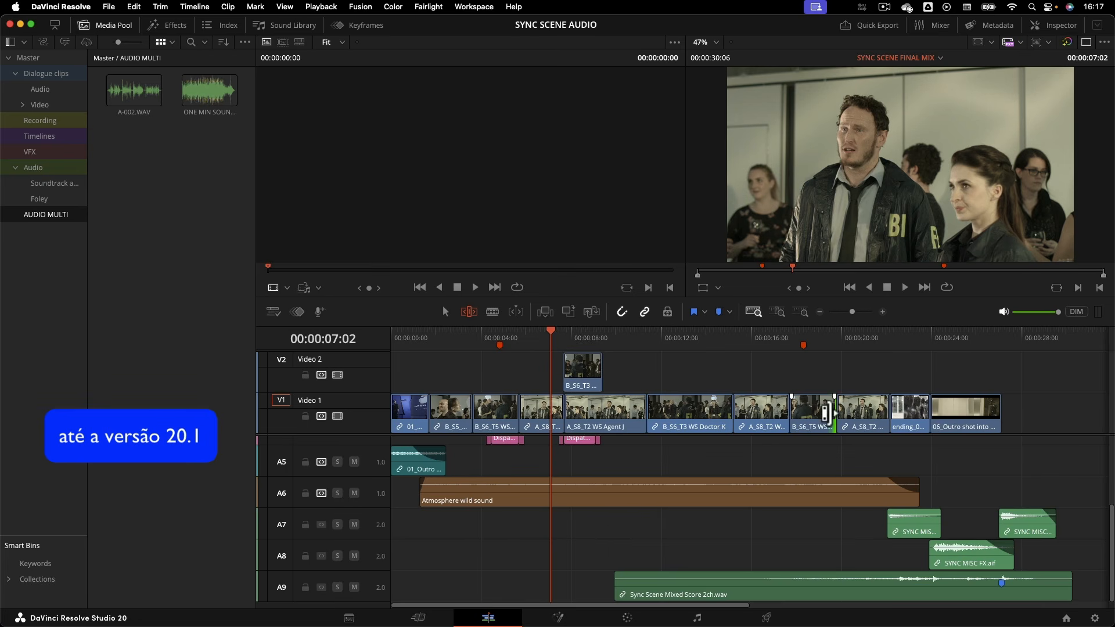
left_click_drag(825, 413, 861, 413)
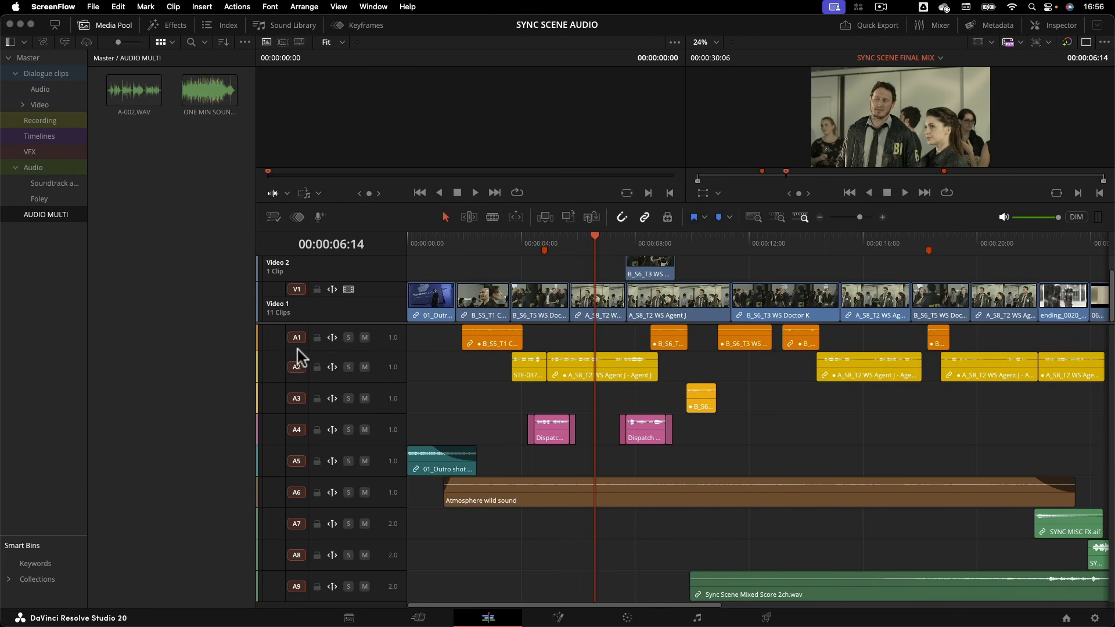
- Split the V1, A2 and A6 clips between 6 and 7 seconds with all Auto Track Selectors enabled, and undo the split
left_click(296, 343)
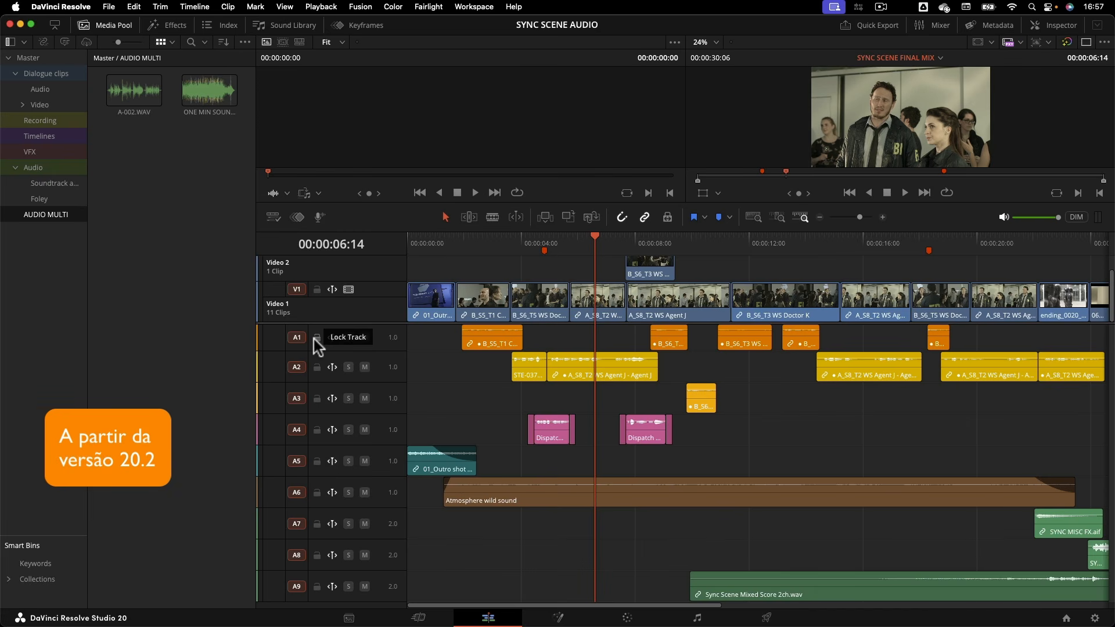
left_click_drag(594, 248, 586, 241)
key("super+b")
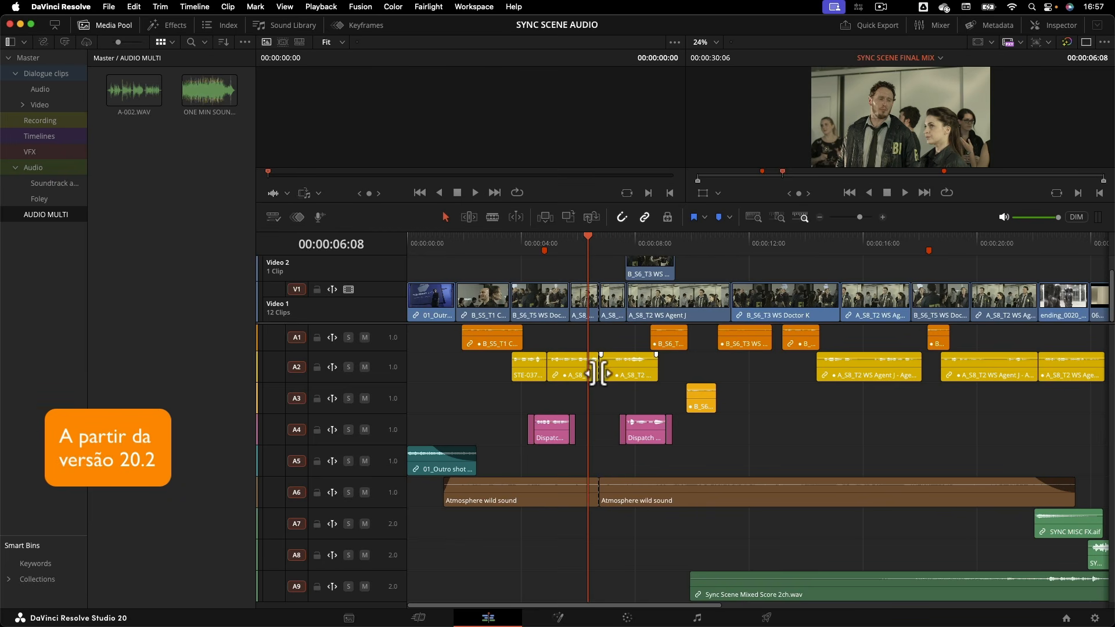
key("super+z")
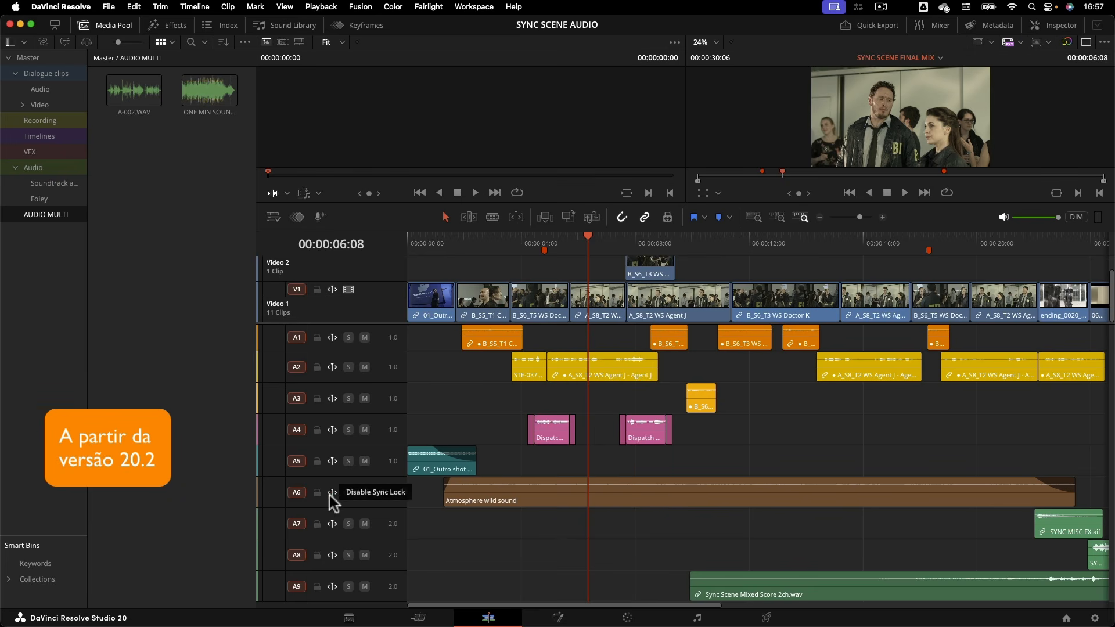
- Disable the Auto Track Selector on A6, split the V1 clip at 00:00:06:08, and move the playhead to 00:00:07:04
left_click(296, 492)
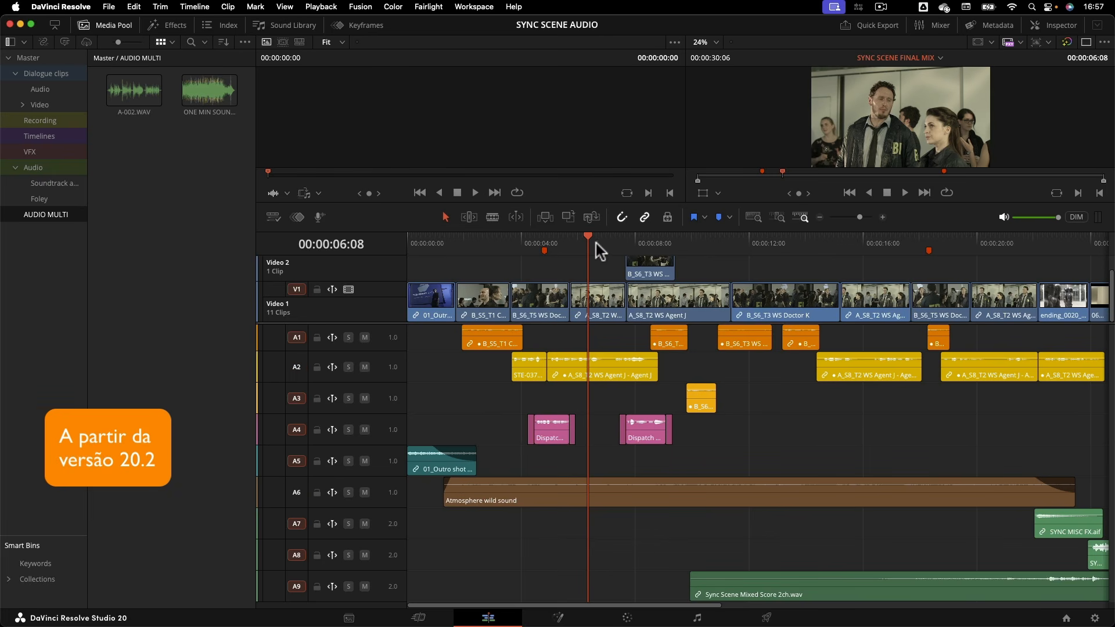
key("super+b")
left_click_drag(587, 241, 608, 242)
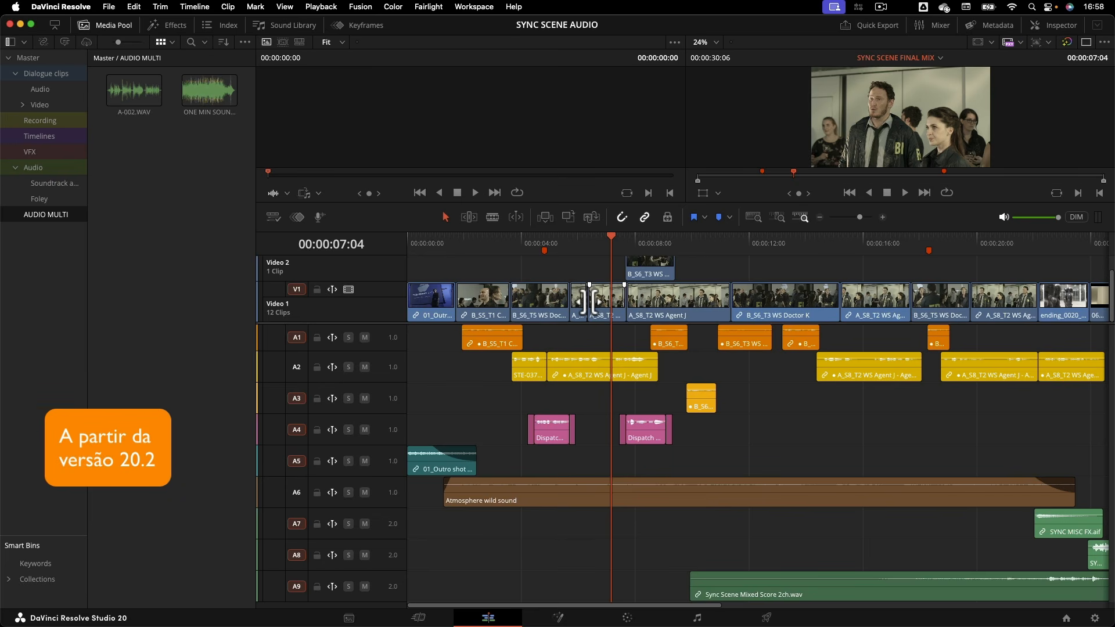
- Place the playhead at 00:00:08:13, enlarge the video track area to reveal V2 fully, and save the project
left_click_drag(643, 242, 651, 239)
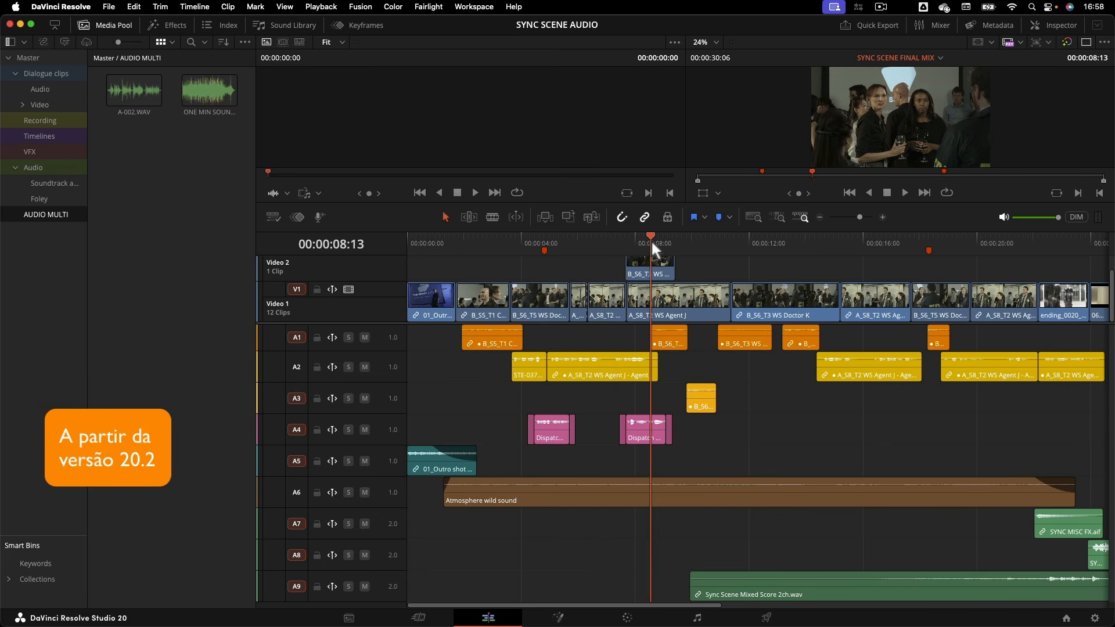
left_click_drag(386, 323, 388, 371)
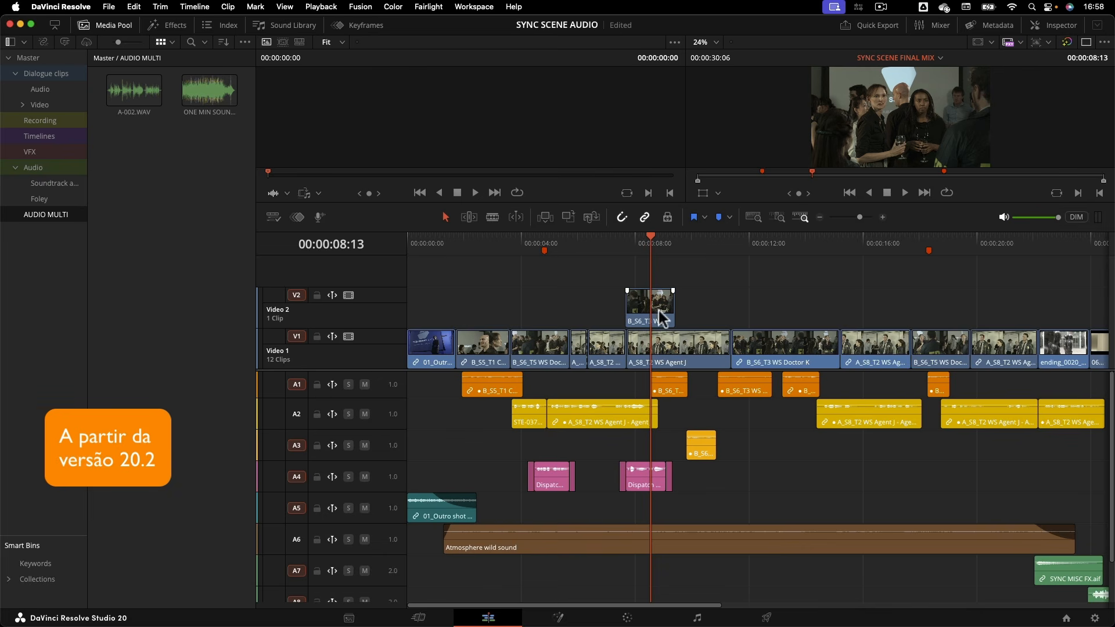
key("super+s")
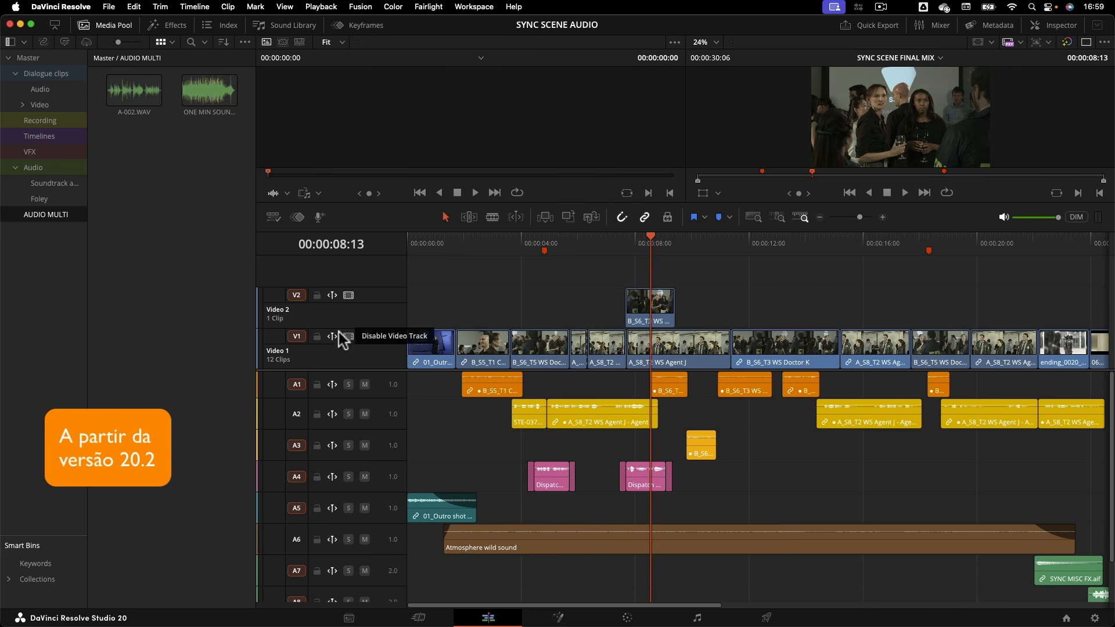
- Disable the Auto Track Selector on all audio tracks and match frame the V2 clip at the playhead into the source viewer
left_click(297, 385)
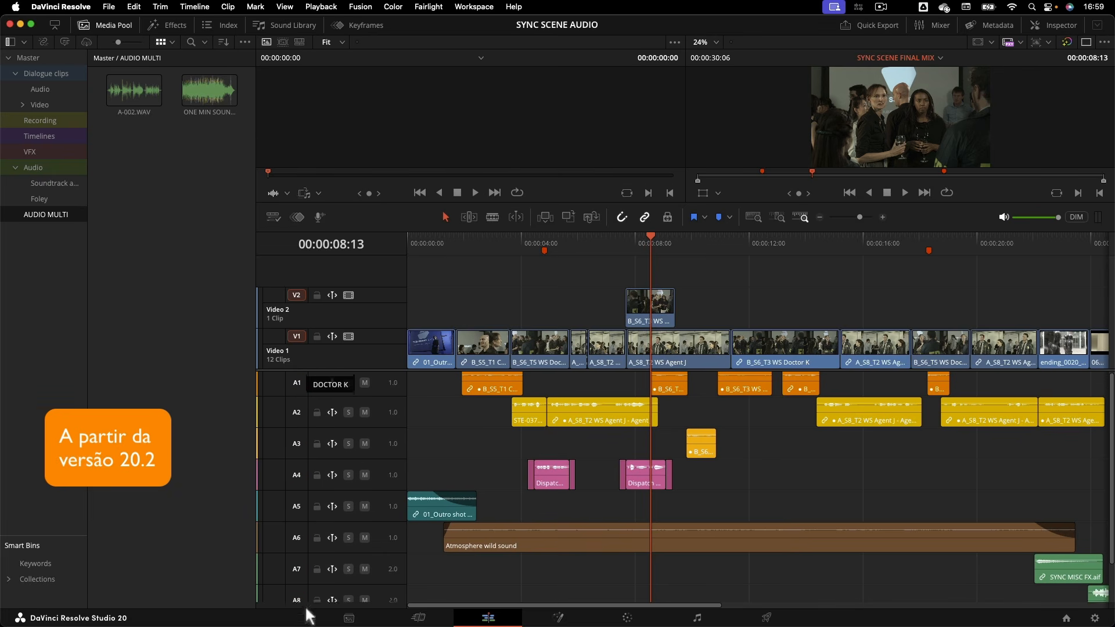
scroll(305, 608, "down", 2)
left_click(296, 525)
scroll(294, 453, "up", 2)
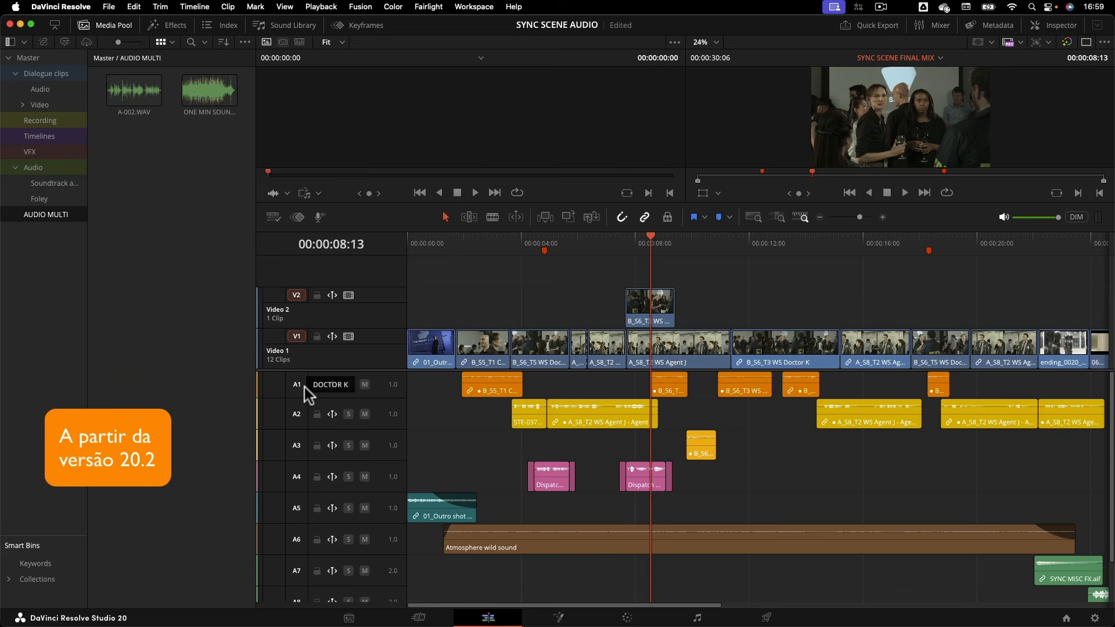
left_click(1056, 194)
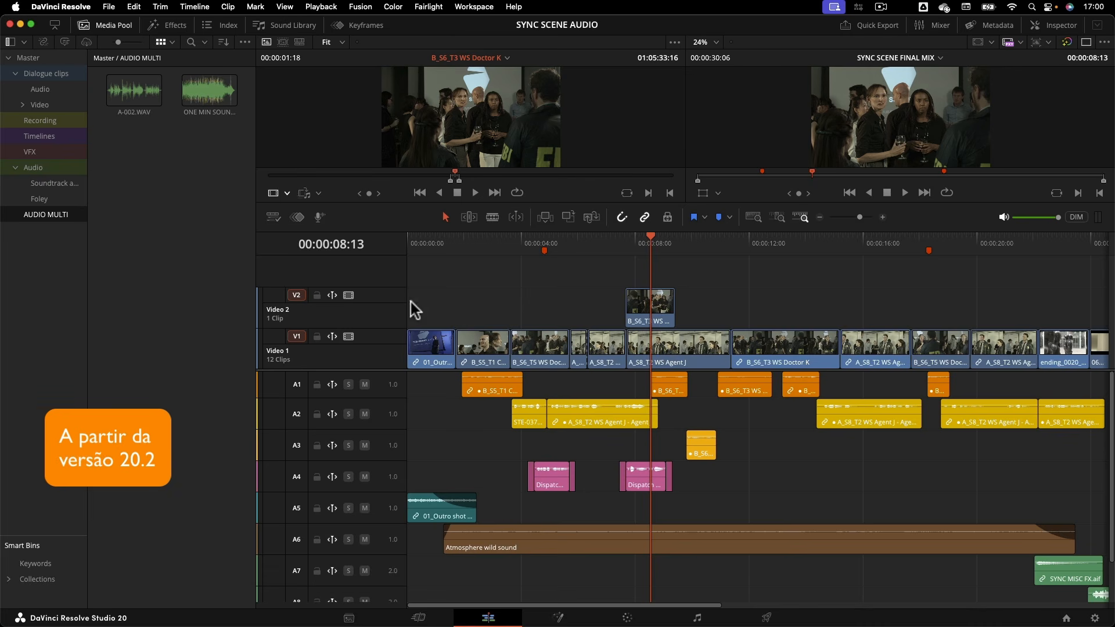
- Disable the Auto Track Selector on V2 and match frame the V1 clip at the playhead into the source viewer
left_click(296, 295)
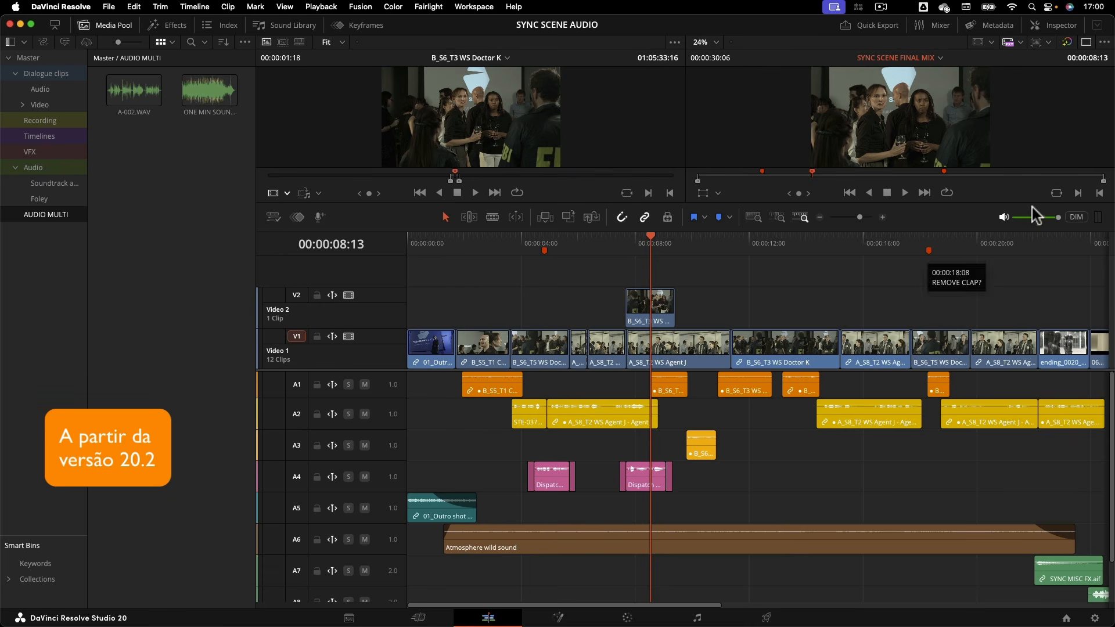
left_click(1057, 194)
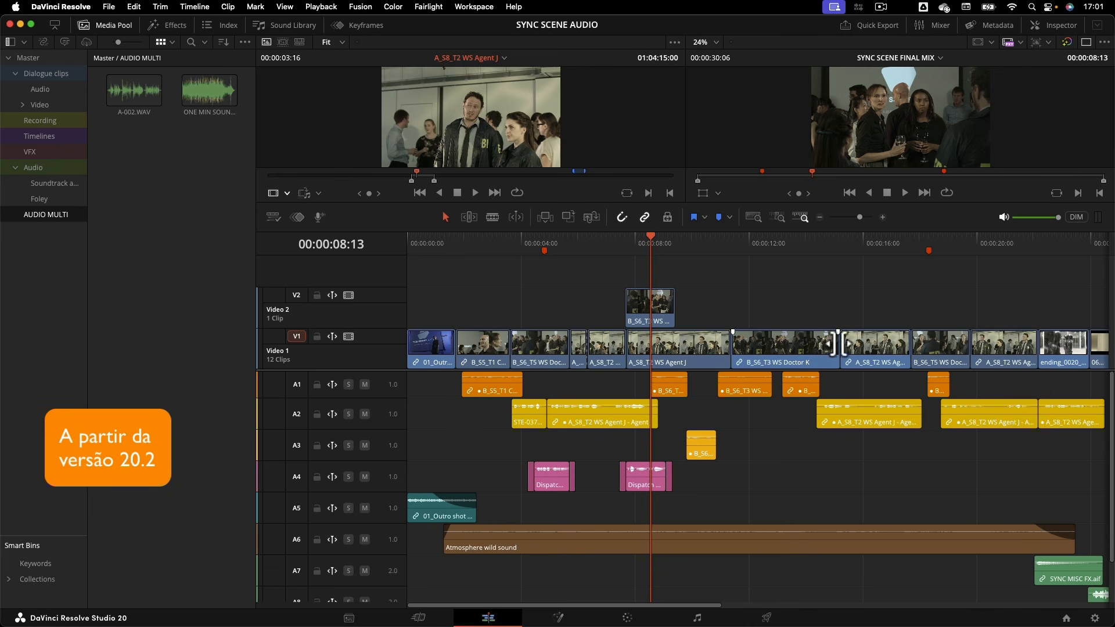
- Paste a copy of the linked A_S8_T2 WS clip near 16 seconds at the timeline start with only V1 auto-selected, and undo it
left_click(873, 349)
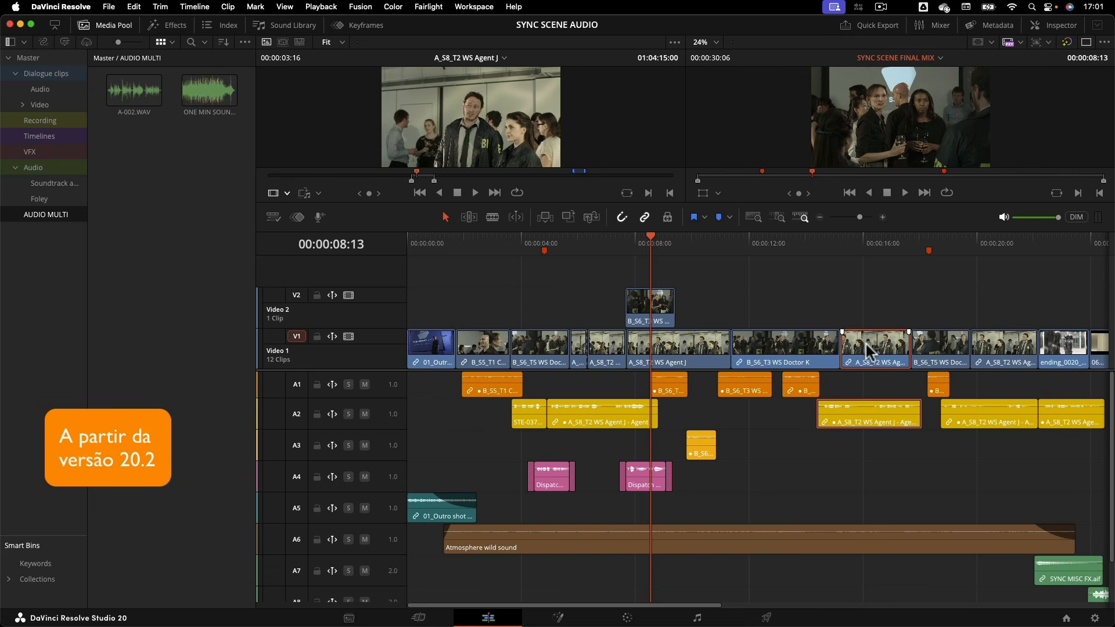
left_click_drag(552, 246, 392, 242)
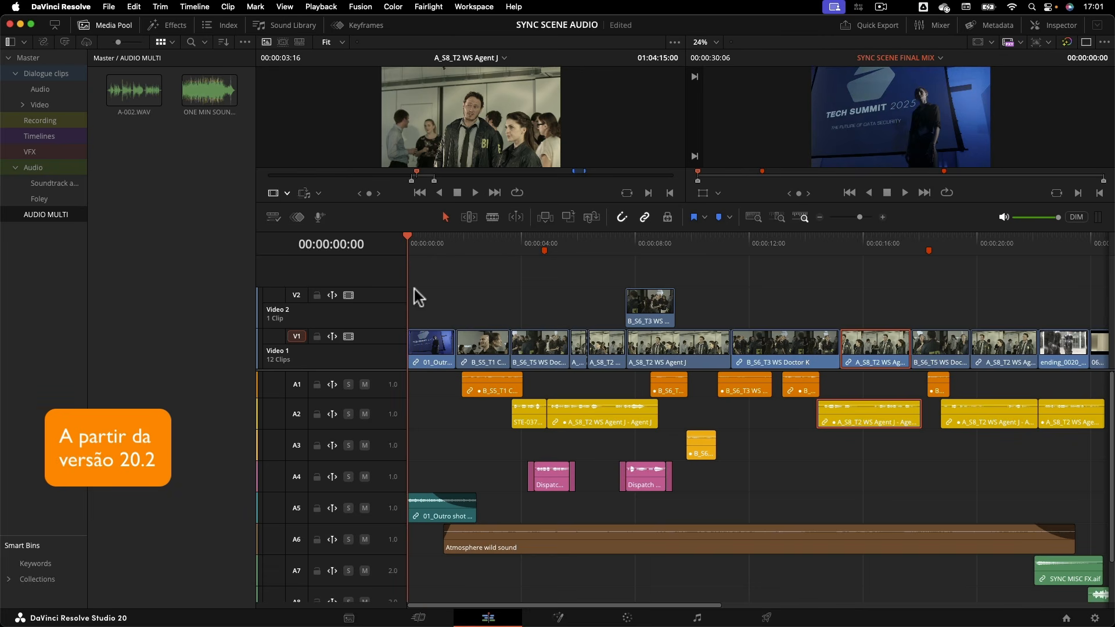
key("F10")
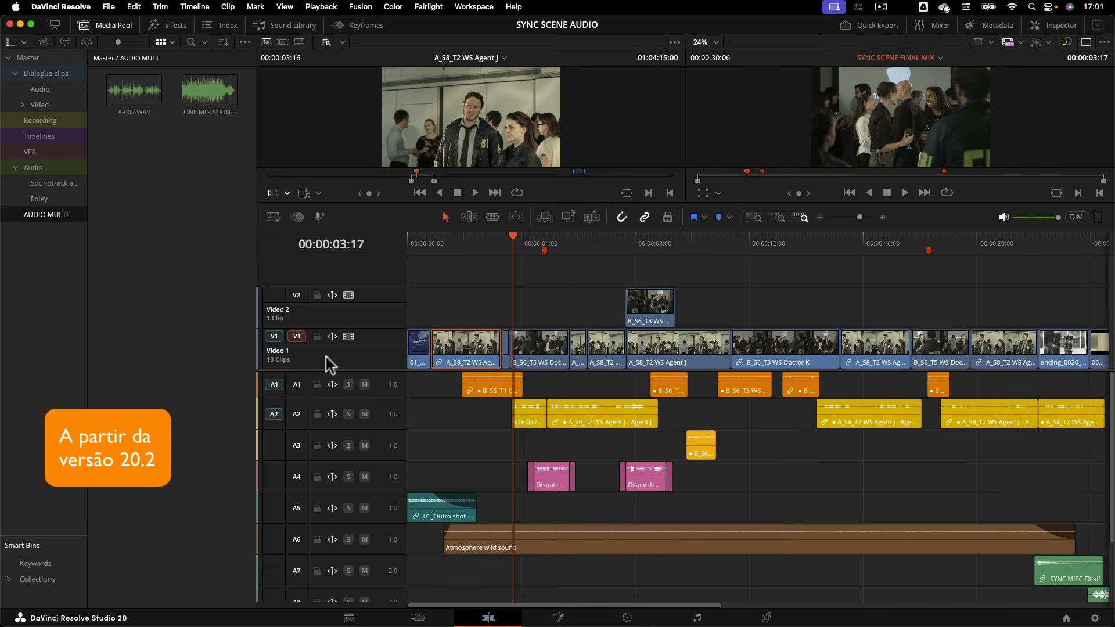
key("super+z")
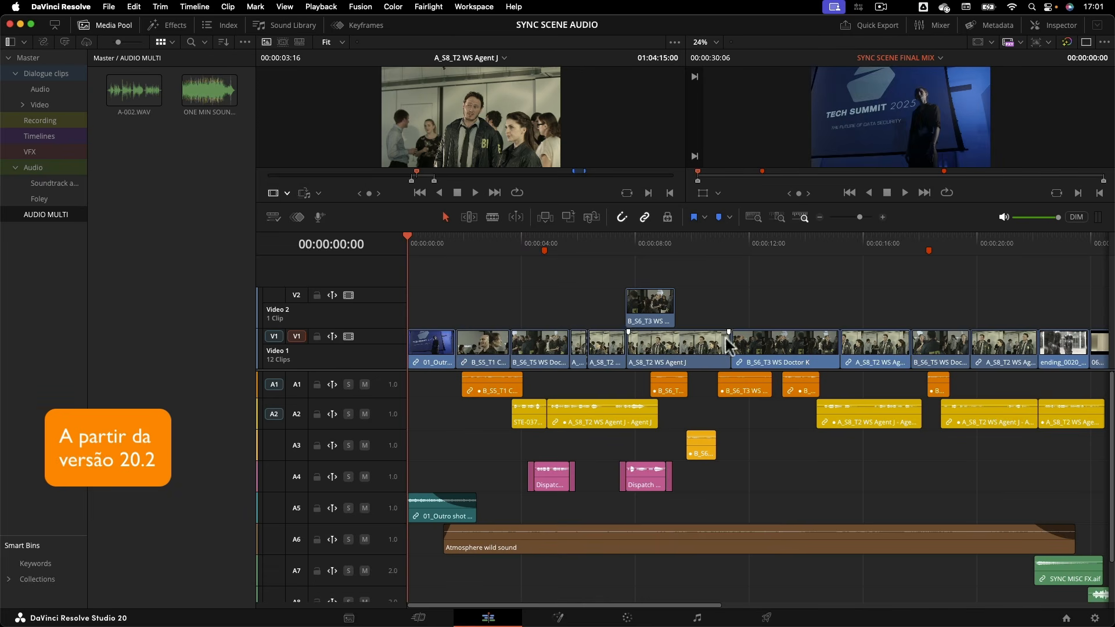
- Select the linked A_S8_T2 WS clip near 16 seconds again, toggle the Auto Track Selector on V2, and paste a copy at the timeline start
left_click(872, 345)
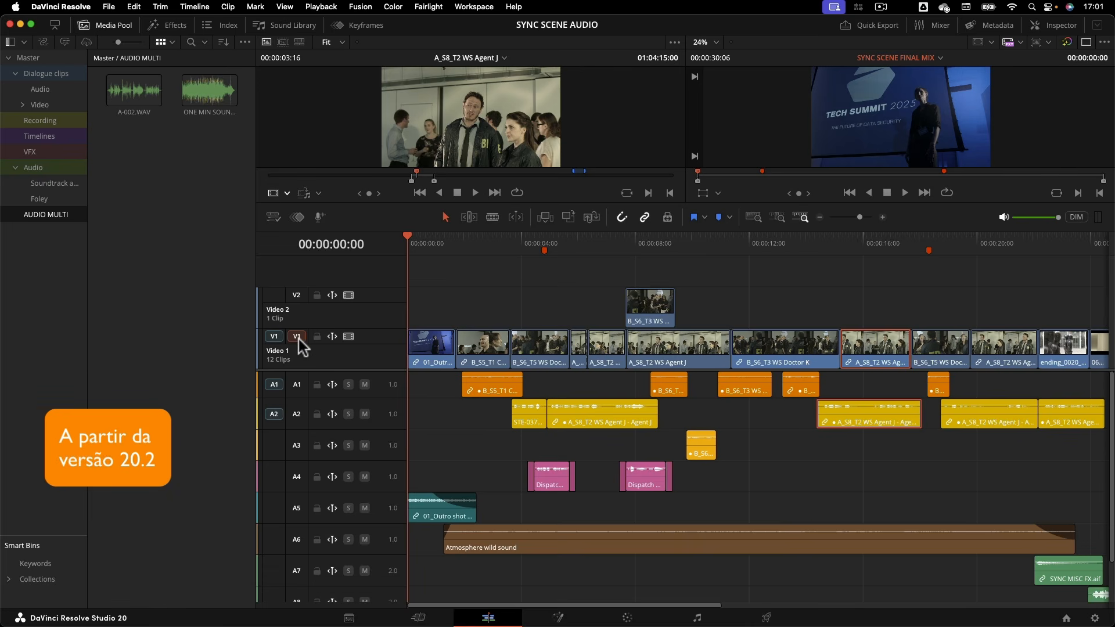
left_click(296, 296)
key("F10")
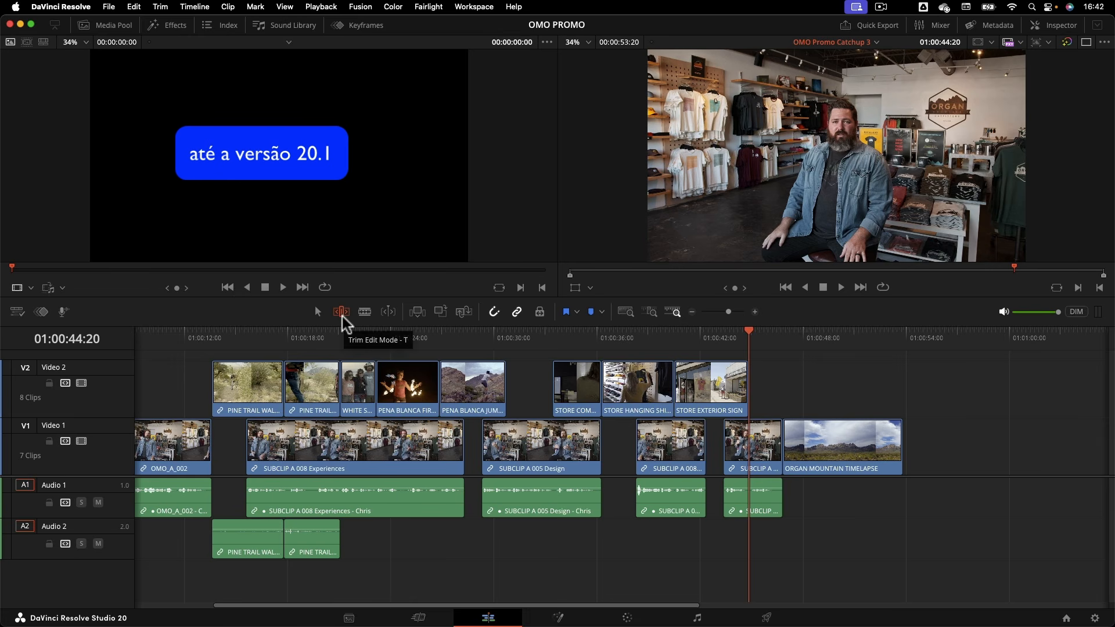
- In the OMO PROMO project, ripple the end of the PENA BLANCA JUMPING ROCKS clip over one second longer twice, undo both, and save
left_click(499, 383)
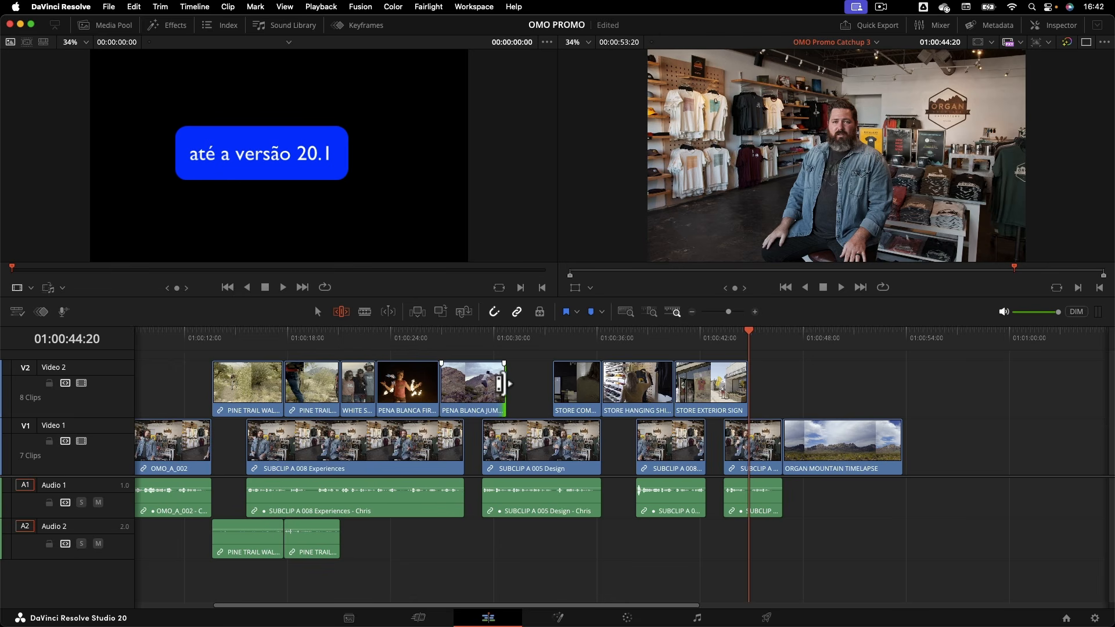
left_click_drag(499, 383, 525, 385)
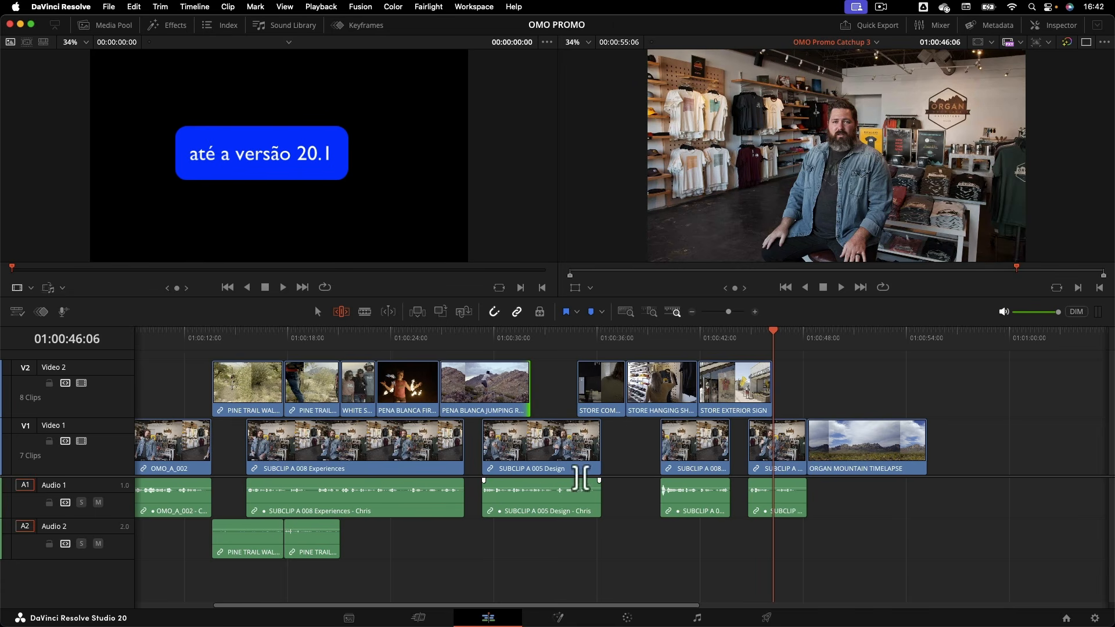
key("super+z")
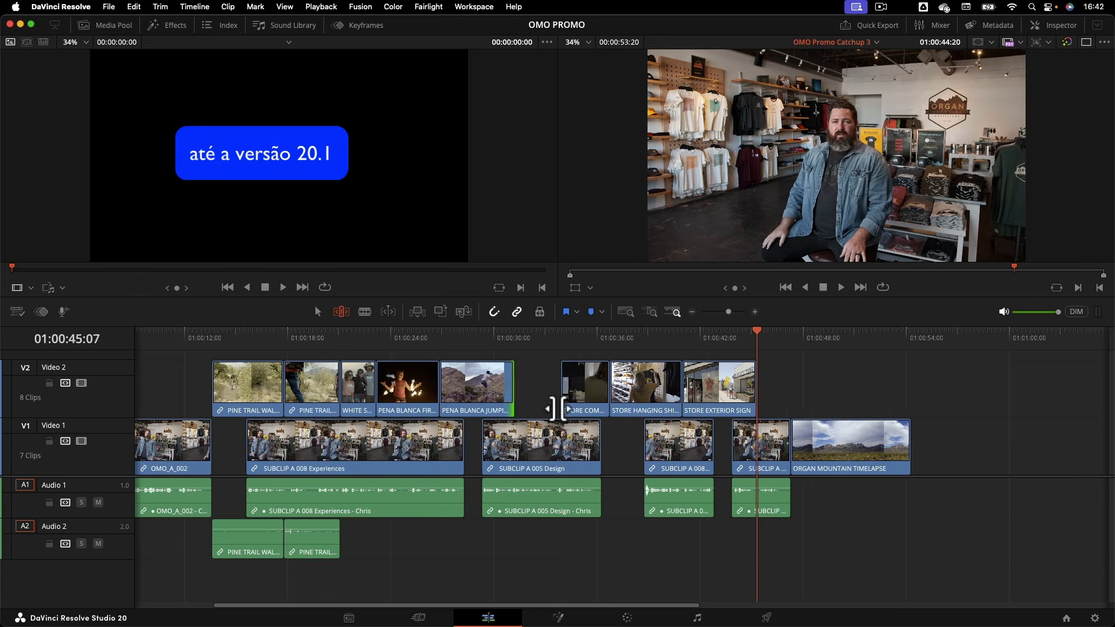
key("super+z")
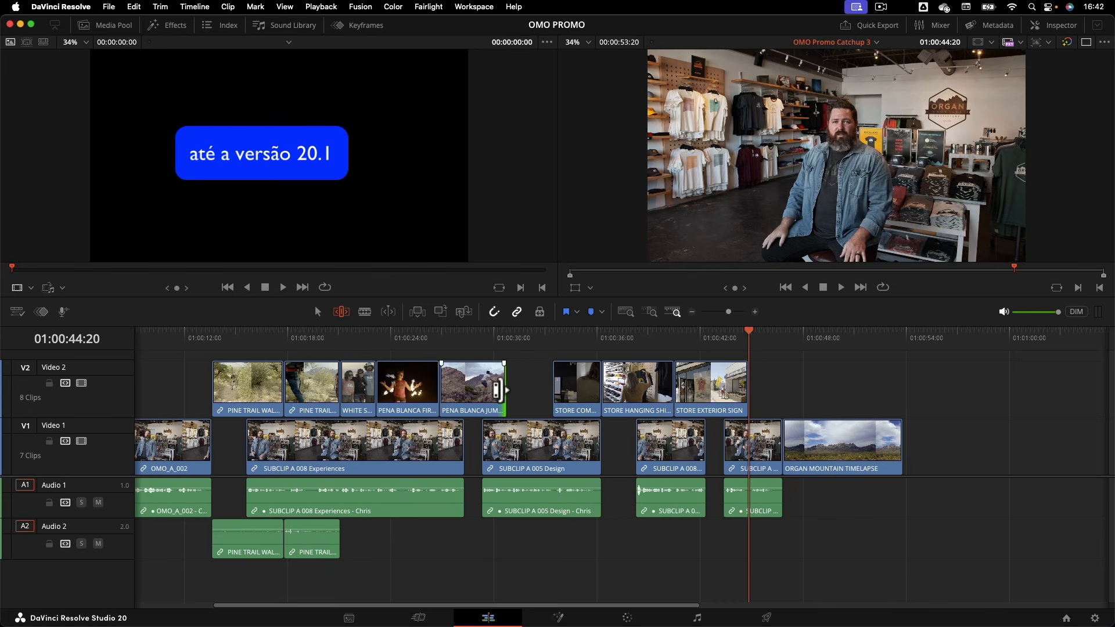
left_click_drag(498, 390, 518, 389)
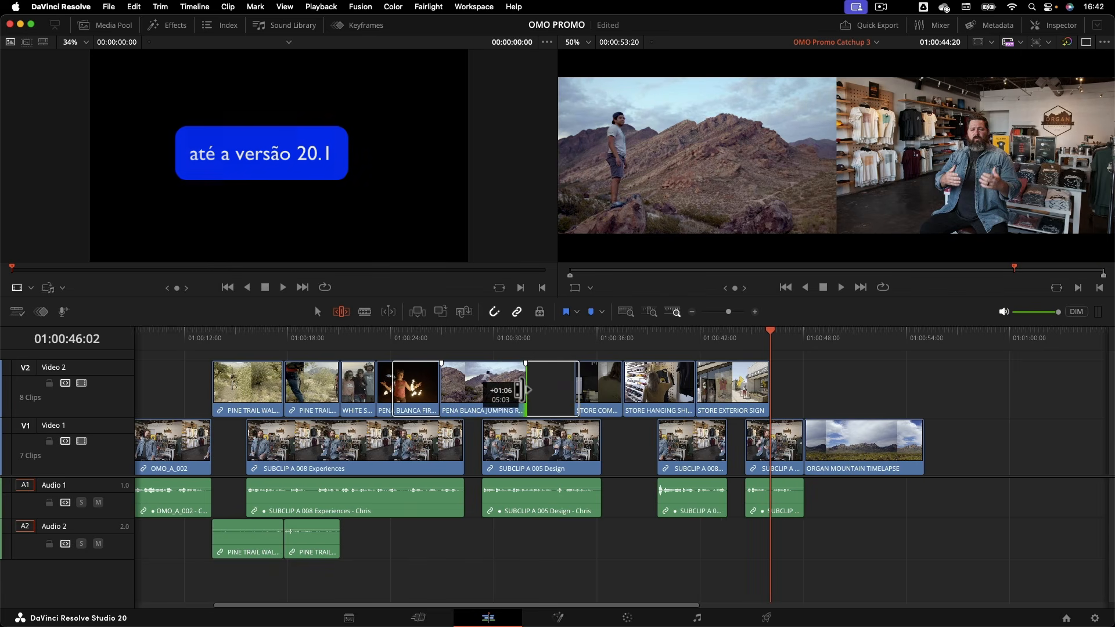
key("super+z")
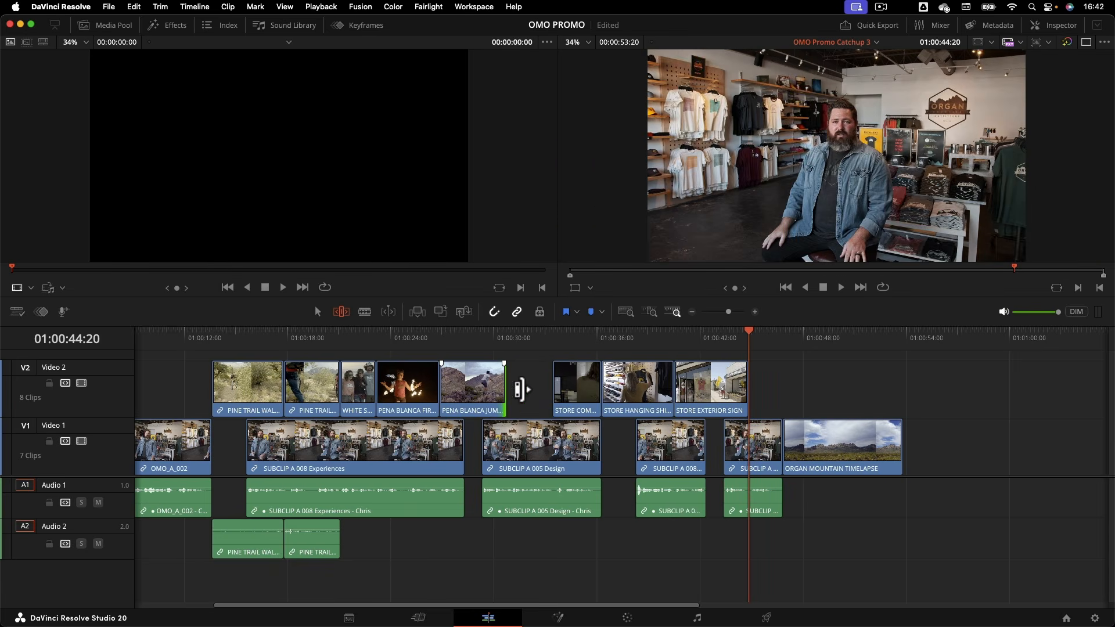
key("super+s")
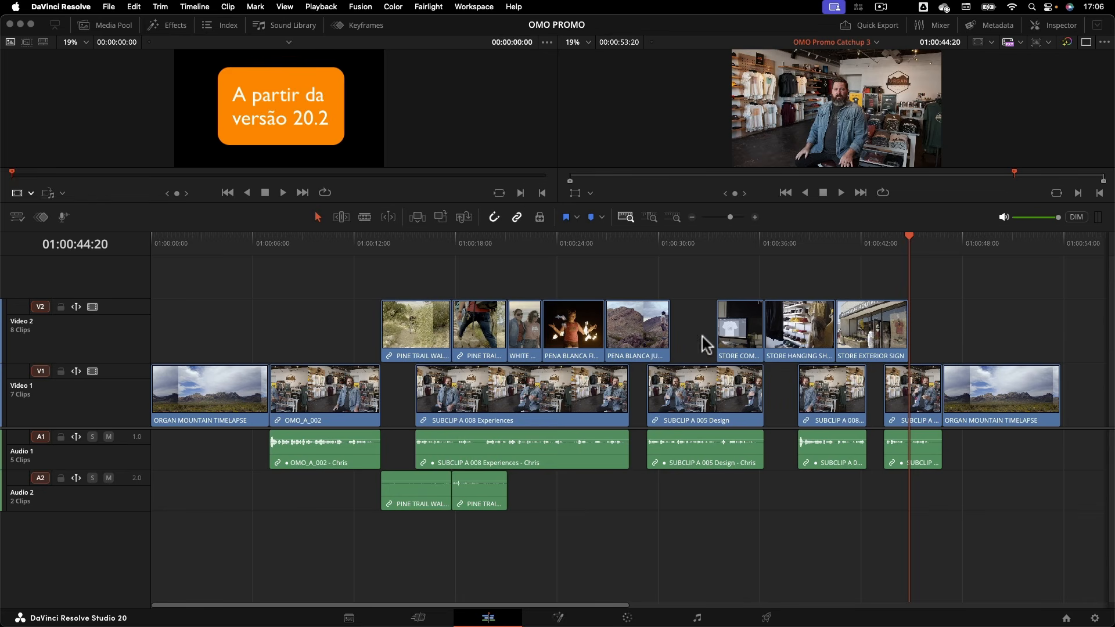
- In Trim Edit mode, ripple the PENA BLANCA JUMPING ROCKS clip's end on V2 about three seconds longer with Sync Lock enabled, and undo the trim
left_click(666, 328)
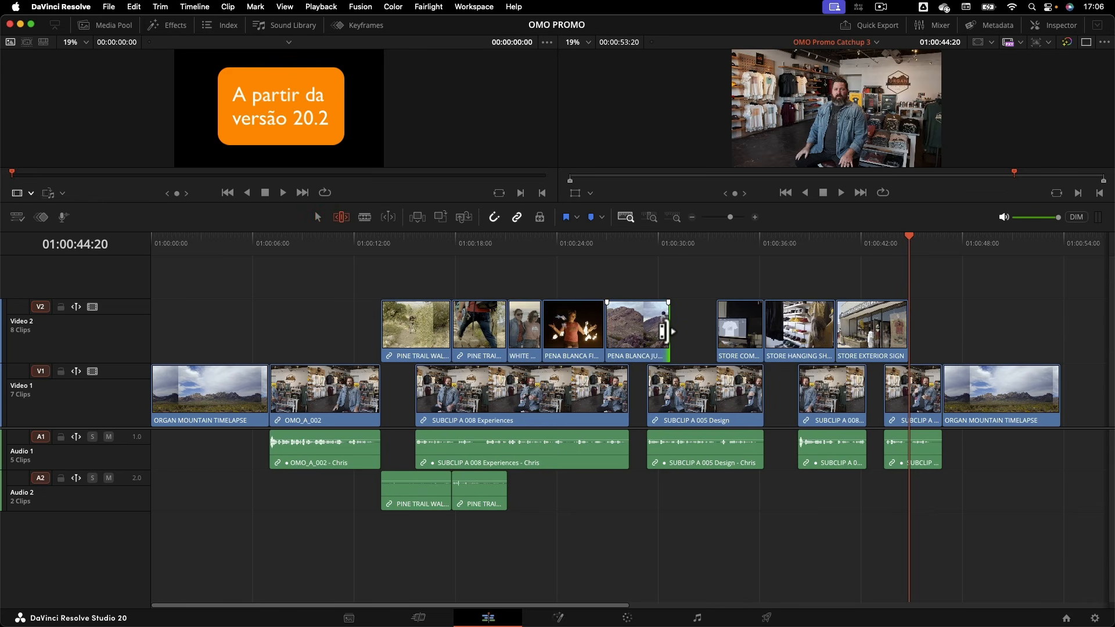
left_click_drag(662, 332, 717, 333)
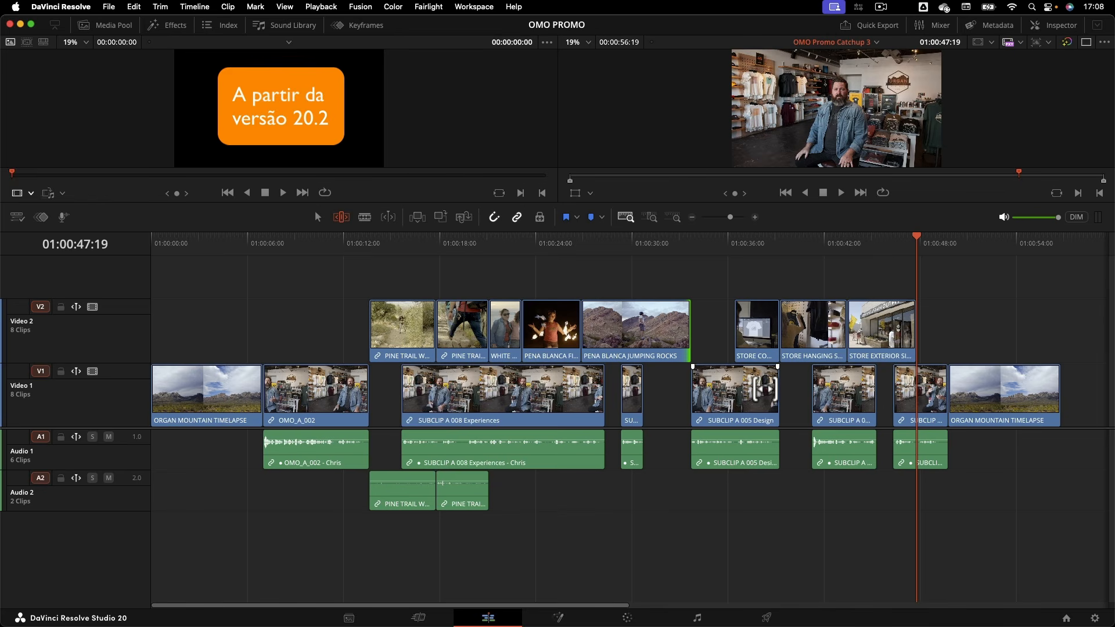
key("super+z")
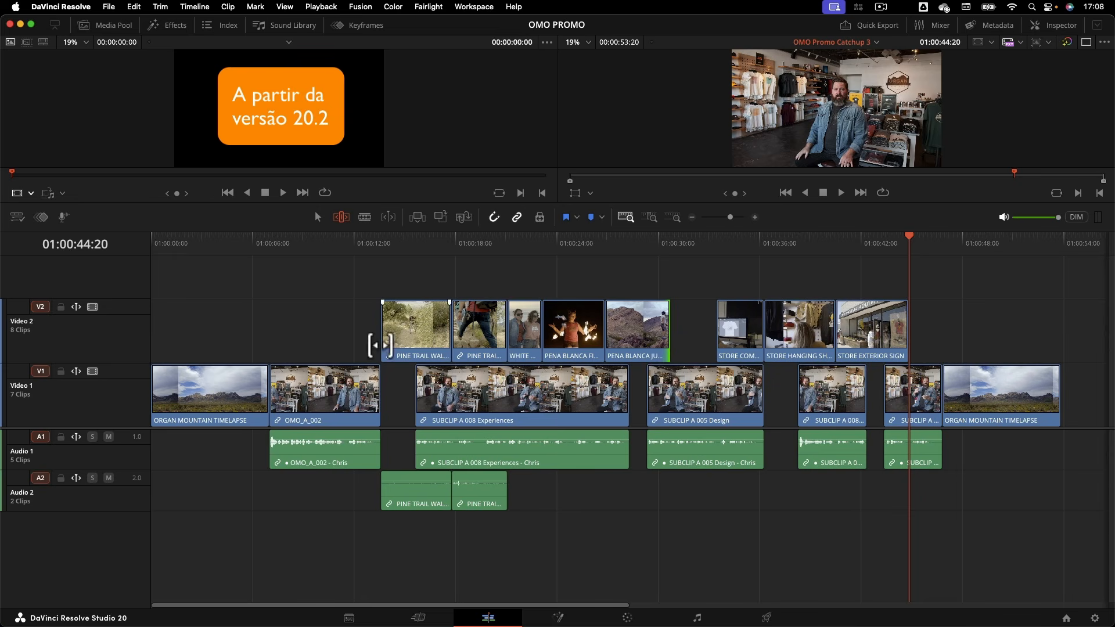
- Disable Sync Lock on V2, ripple the PENA BLANCA JUMPING ROCKS clip's end about 2.7 seconds longer, undo the trim, and extend the end again
left_click(75, 307)
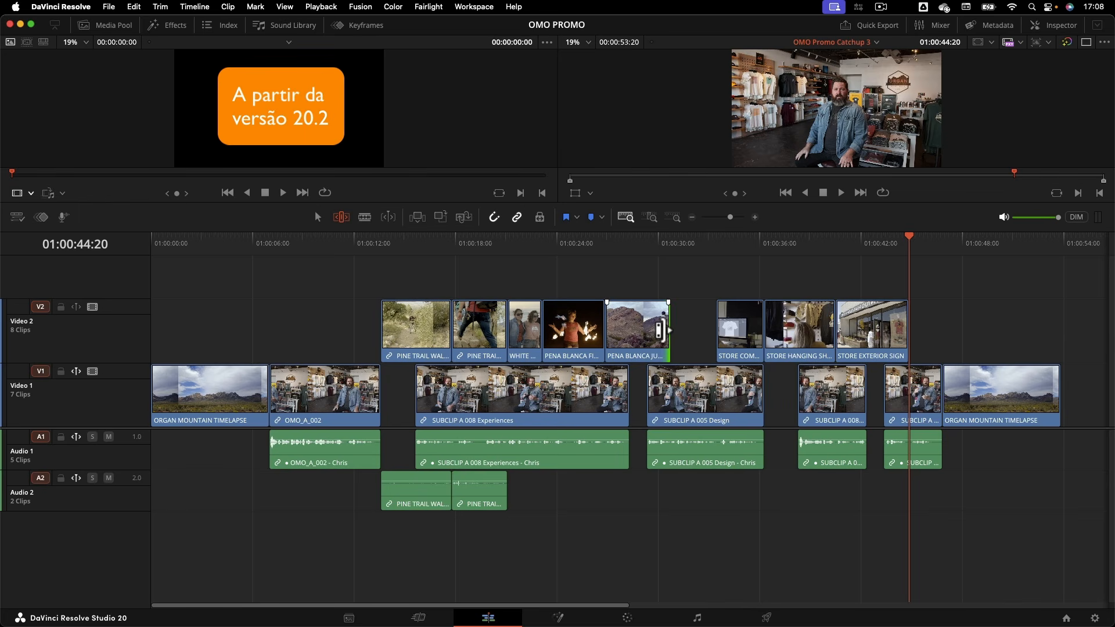
left_click_drag(660, 330, 703, 332)
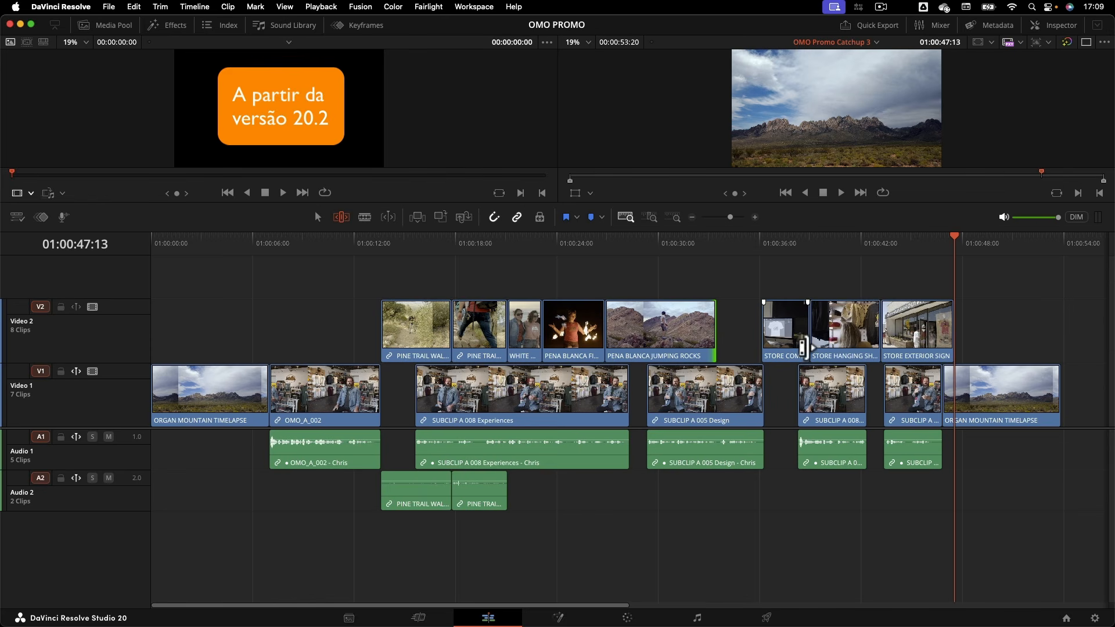
key("super+z")
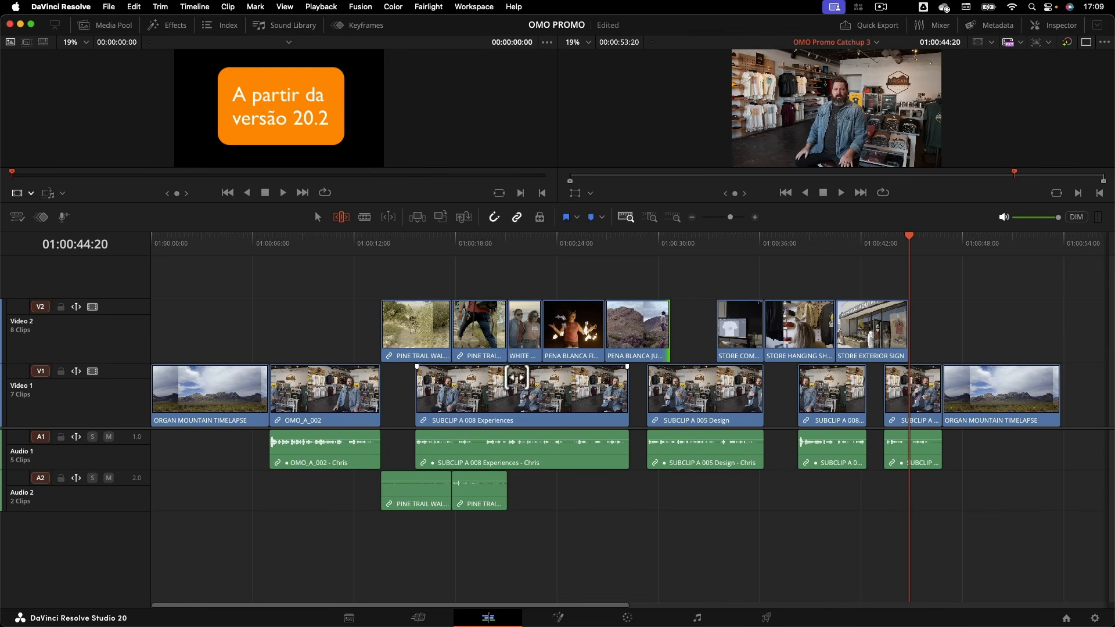
left_click_drag(649, 342, 707, 341)
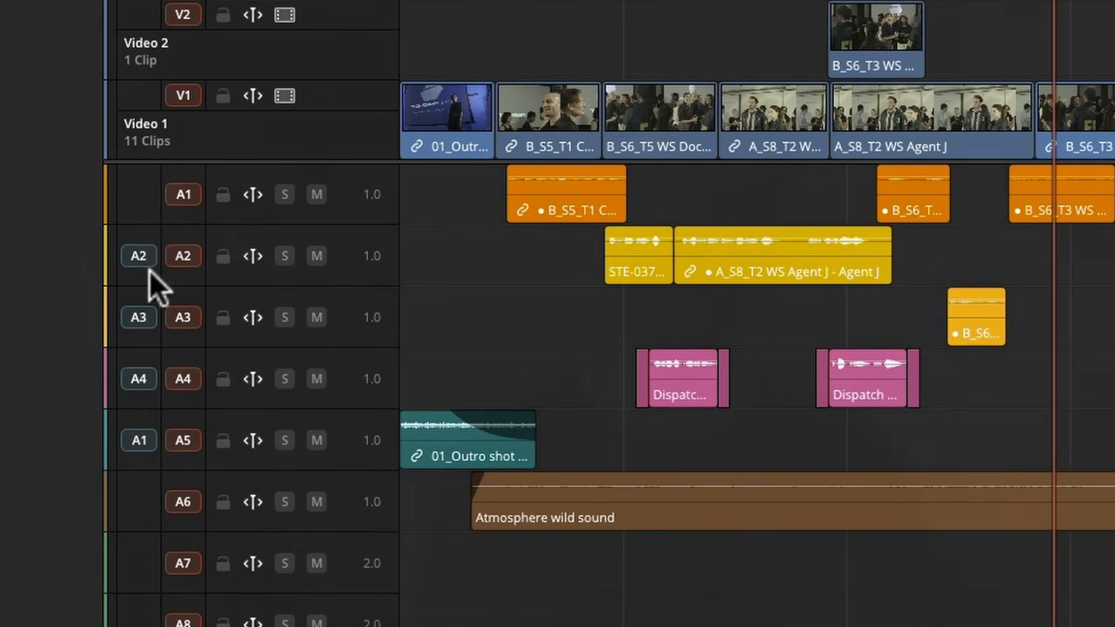
- In the SYNC SCENE timeline, patch source channel A2 to track A7 and disable source channel A3
left_click_drag(142, 258, 182, 560)
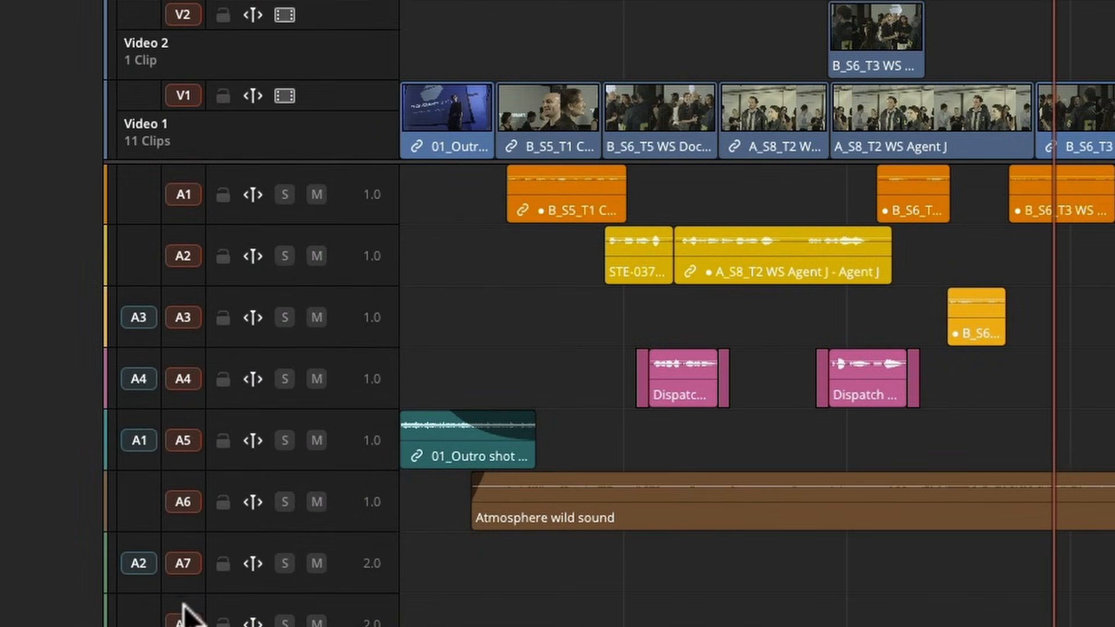
left_click(134, 315)
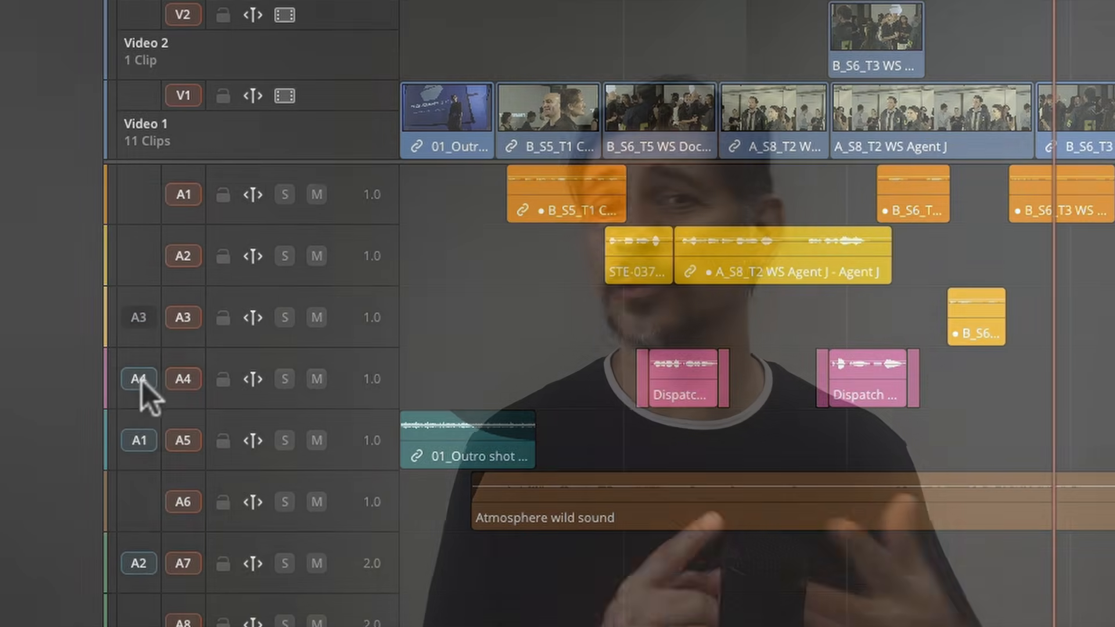
- Disable source channel A4 in the SYNC SCENE timeline
left_click(140, 379)
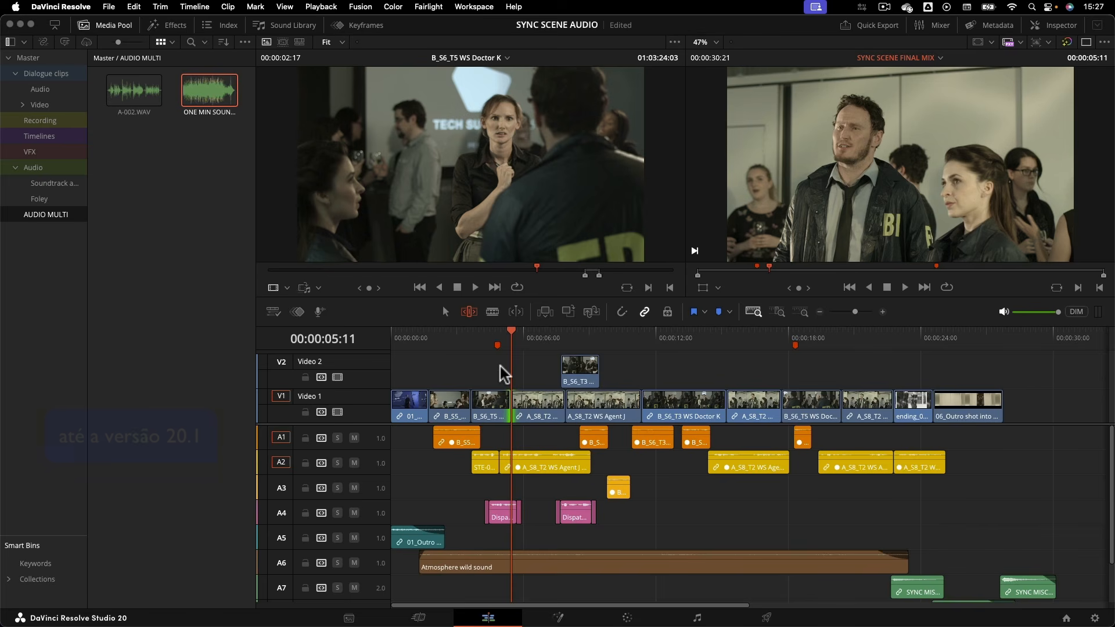
- Enable dynamic trim and roll the V1 edit between B_S6_T5 WS Doctor K and A_S8_T2 WS Agent J to 00:00:04:15, 00:00:06:22 and back again
left_click(516, 311)
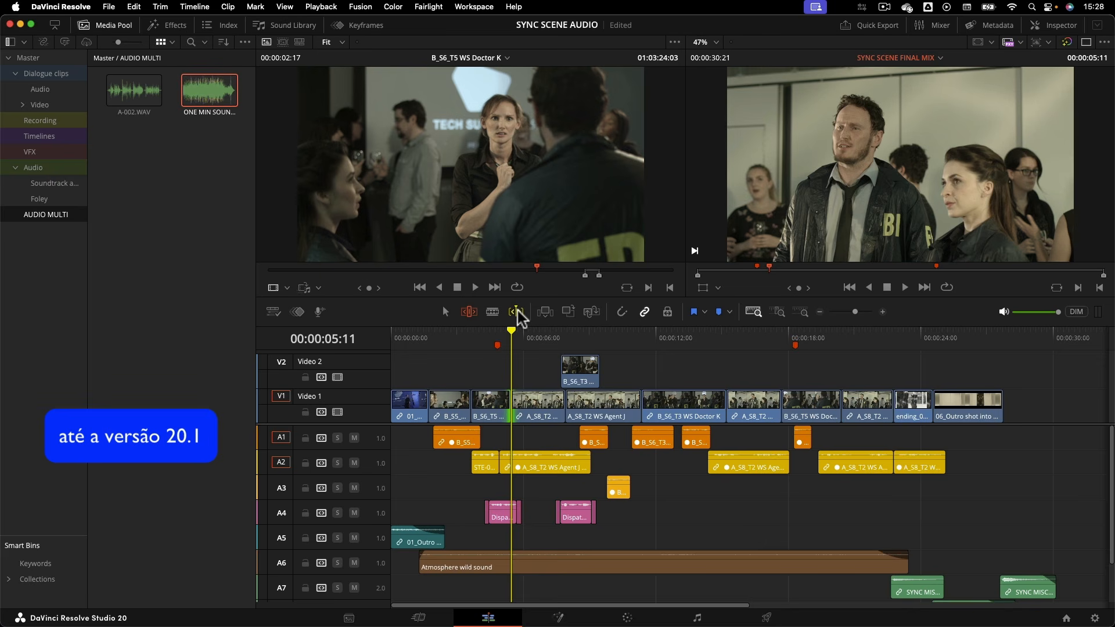
key("l")
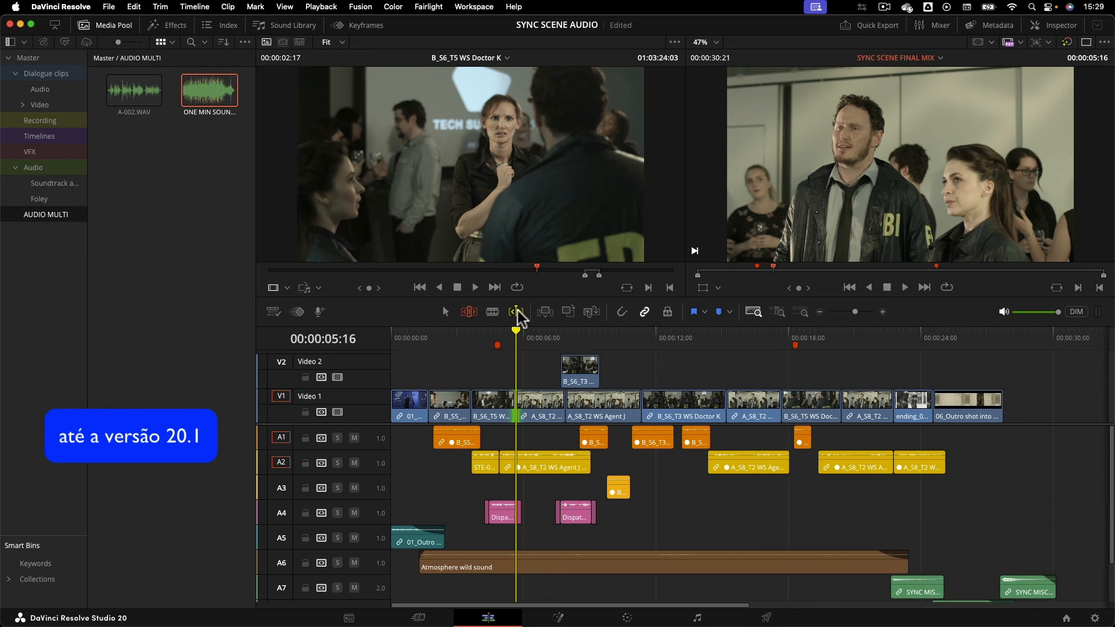
key("j")
key("k")
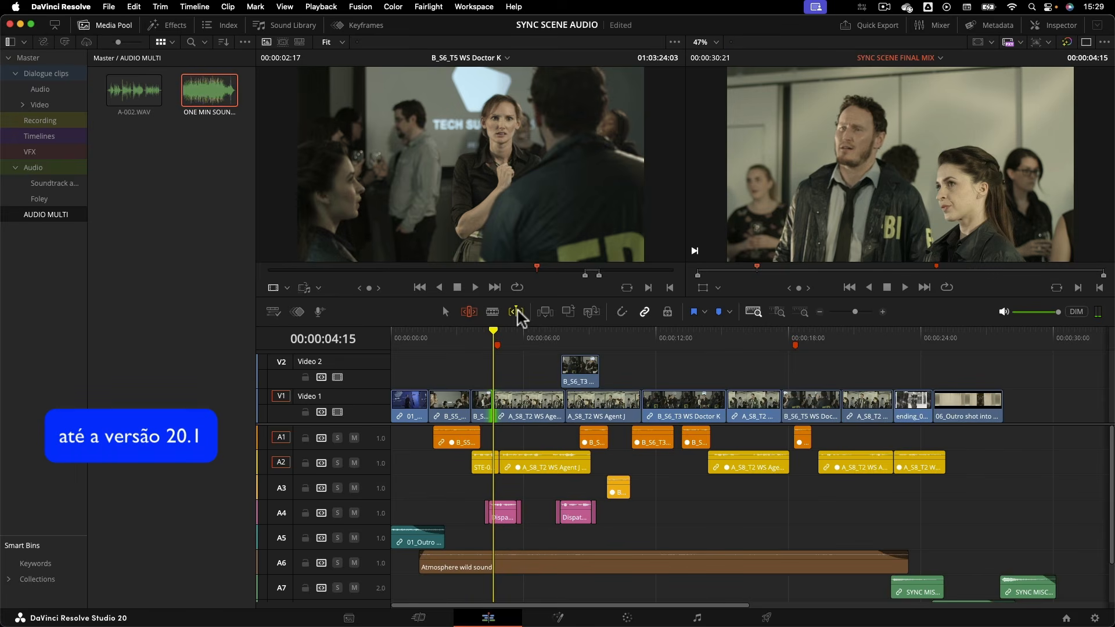
key("l")
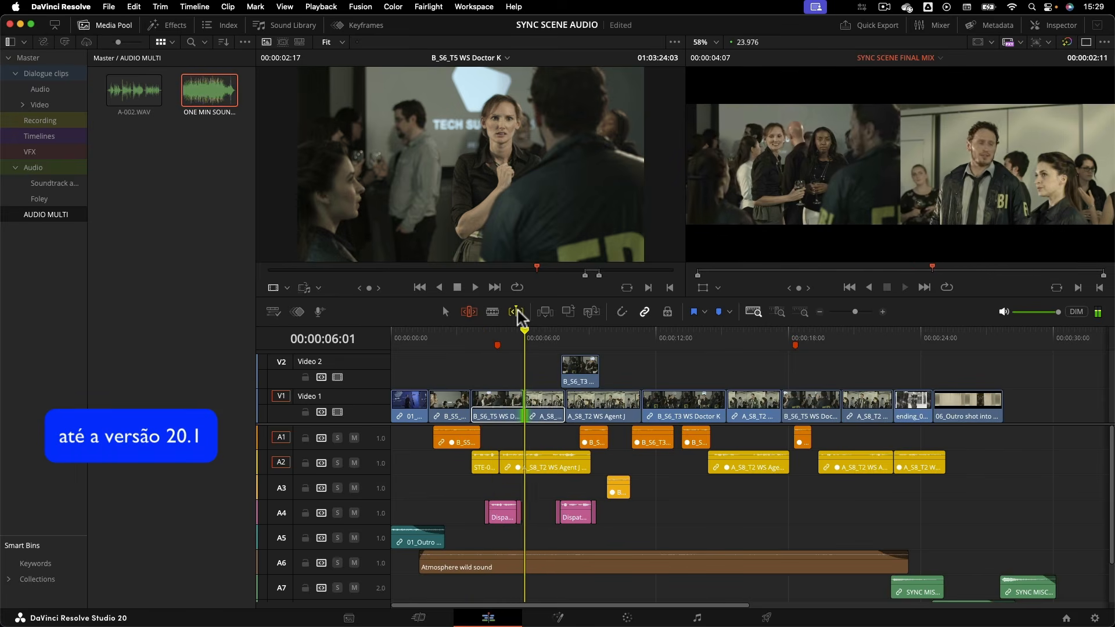
key("k")
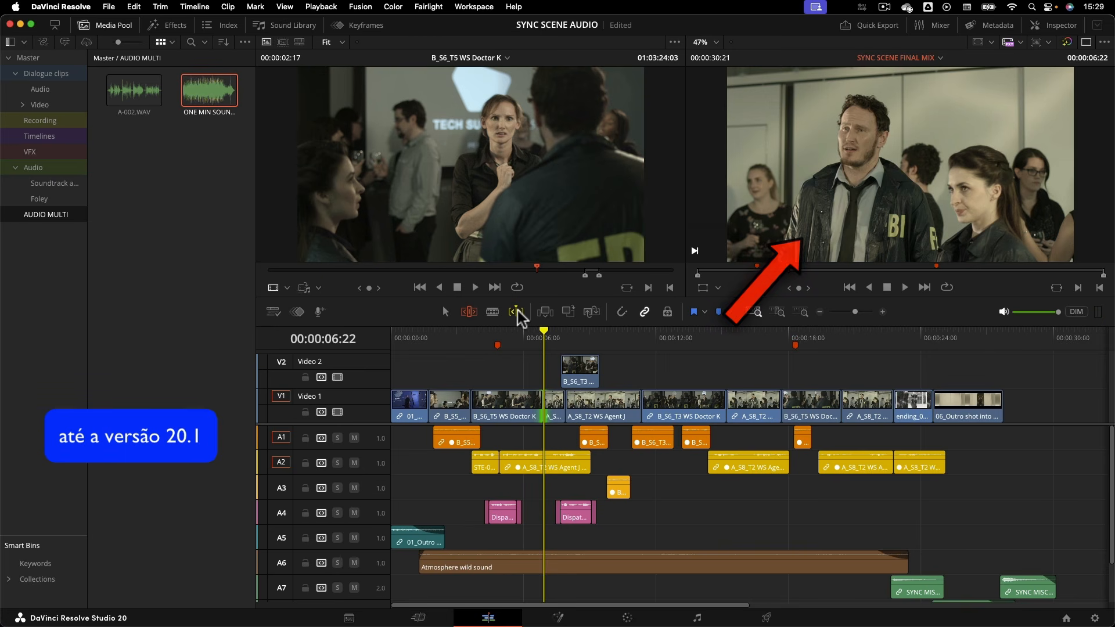
key("j")
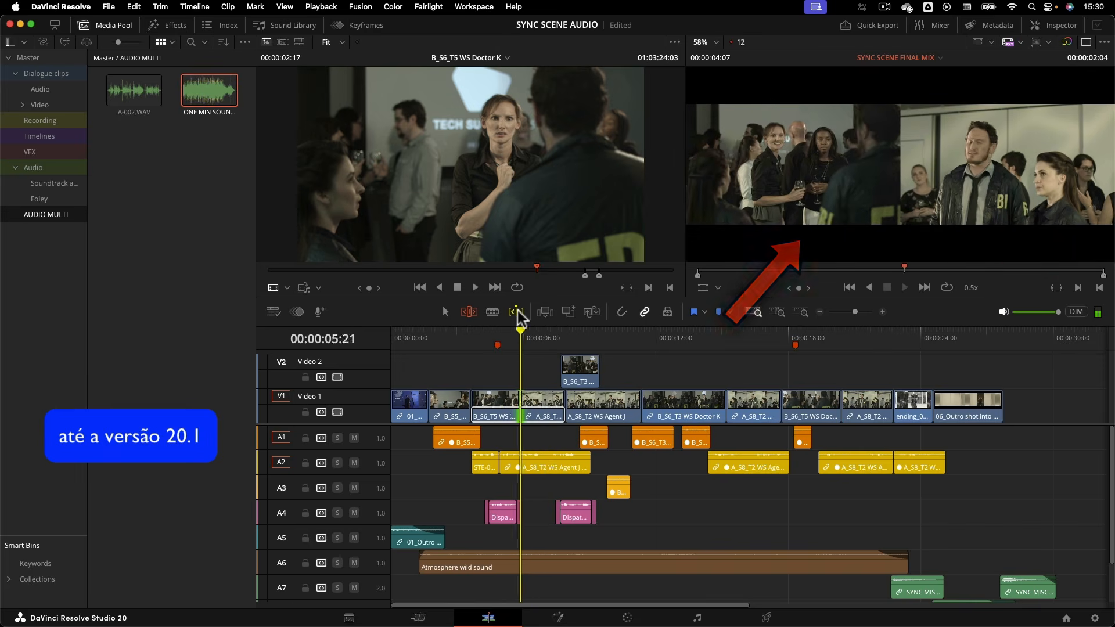
key("k")
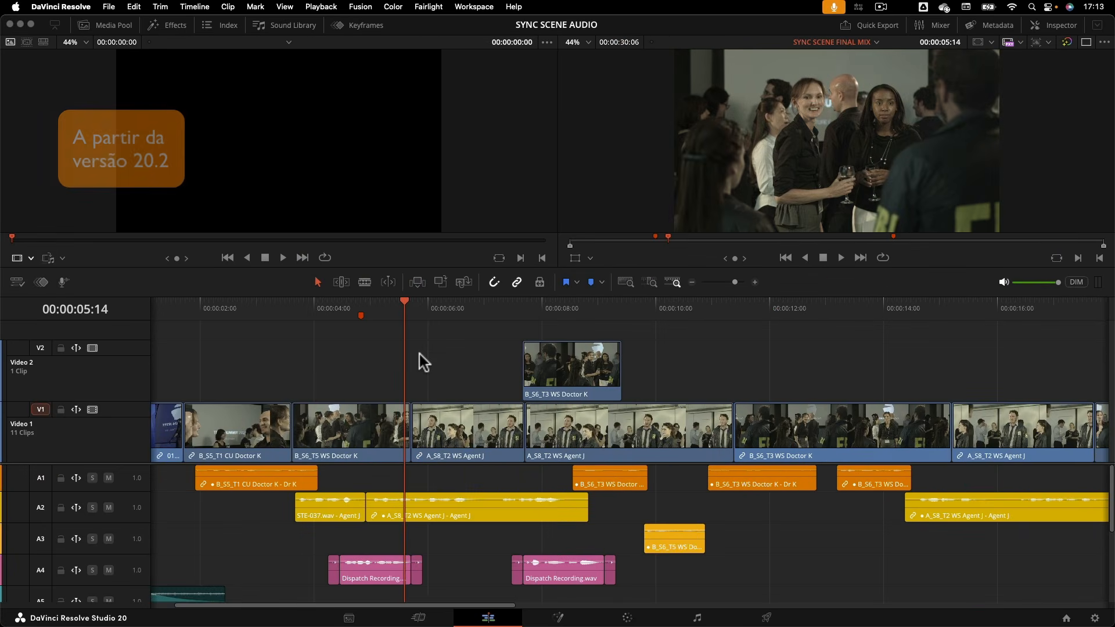
- Enable dynamic trim on the edit before A_S8_T2 WS Agent J at 00:00:05:17 and enlarge the trim editor's viewing area
left_click(387, 281)
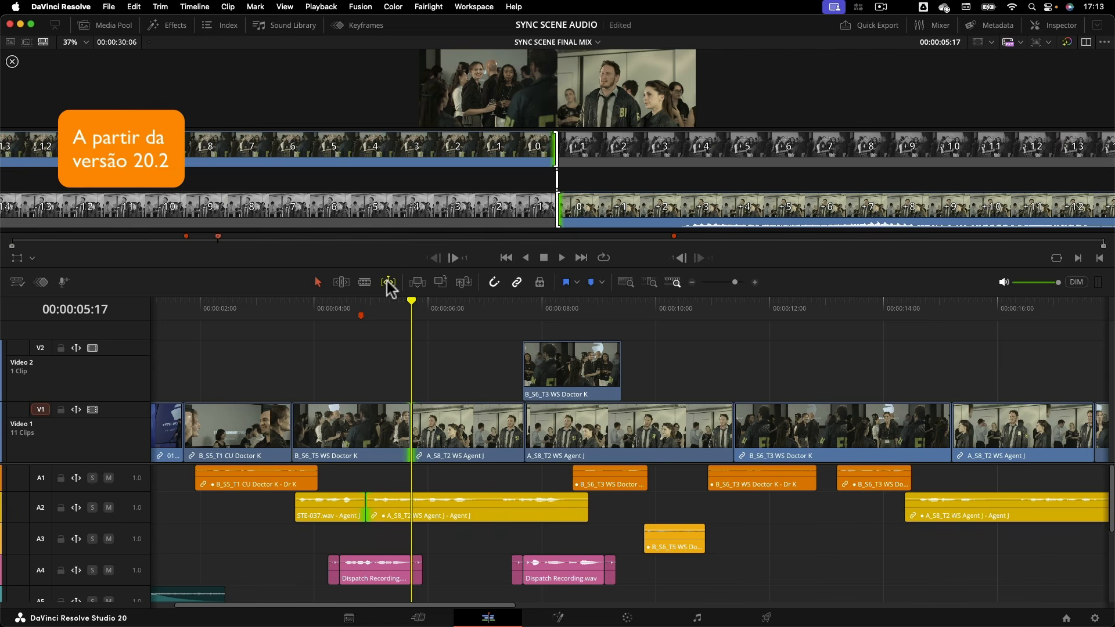
scroll(137, 460, "up", 3)
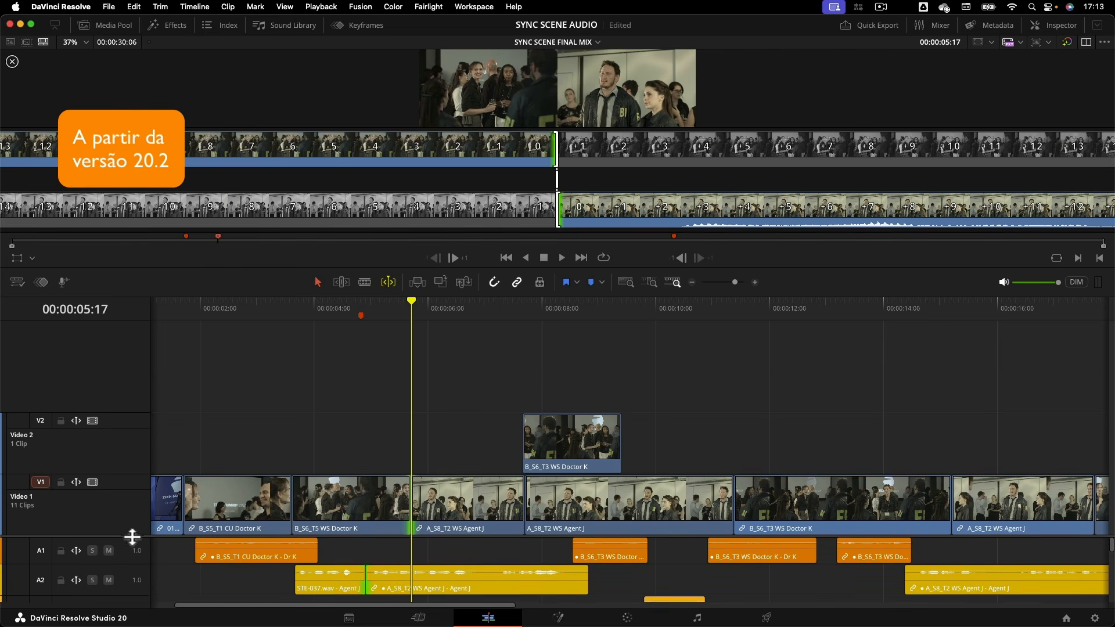
left_click_drag(569, 269, 570, 360)
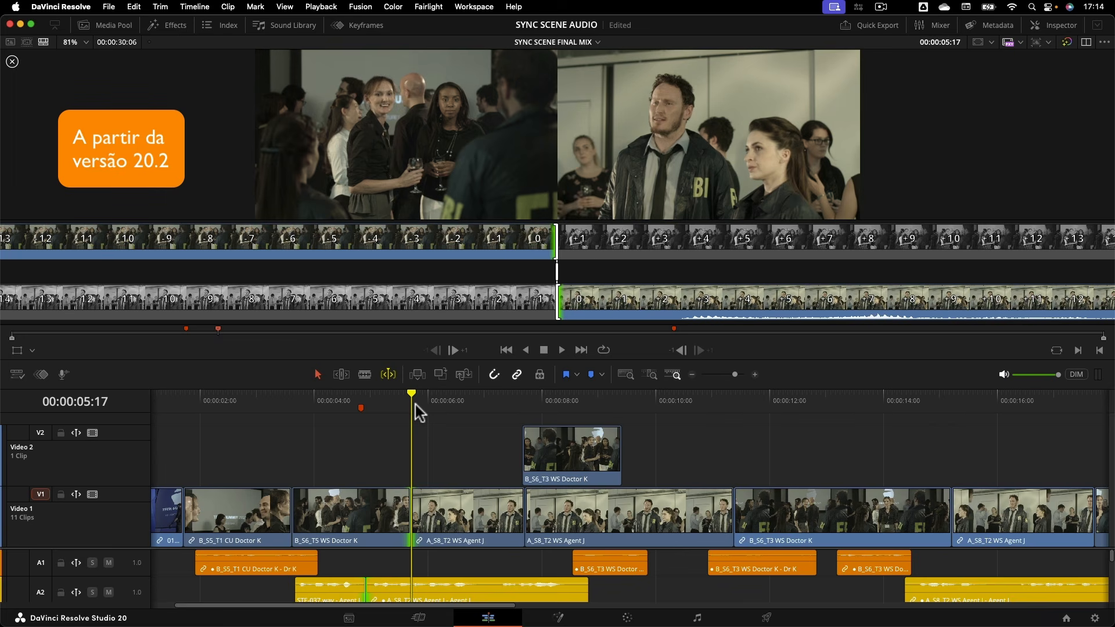
- Dynamically roll the B_S6_T5 WS Doctor K edit back to 00:00:04:19, forward to 00:00:06:17, and back and forth again in the trim editor
key("j")
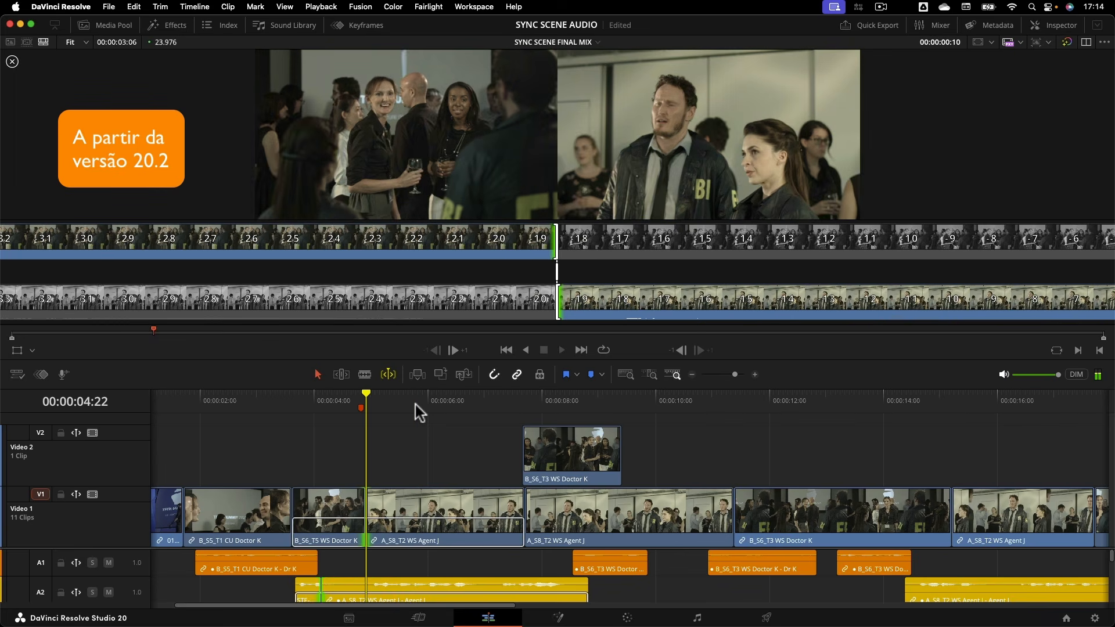
key("k")
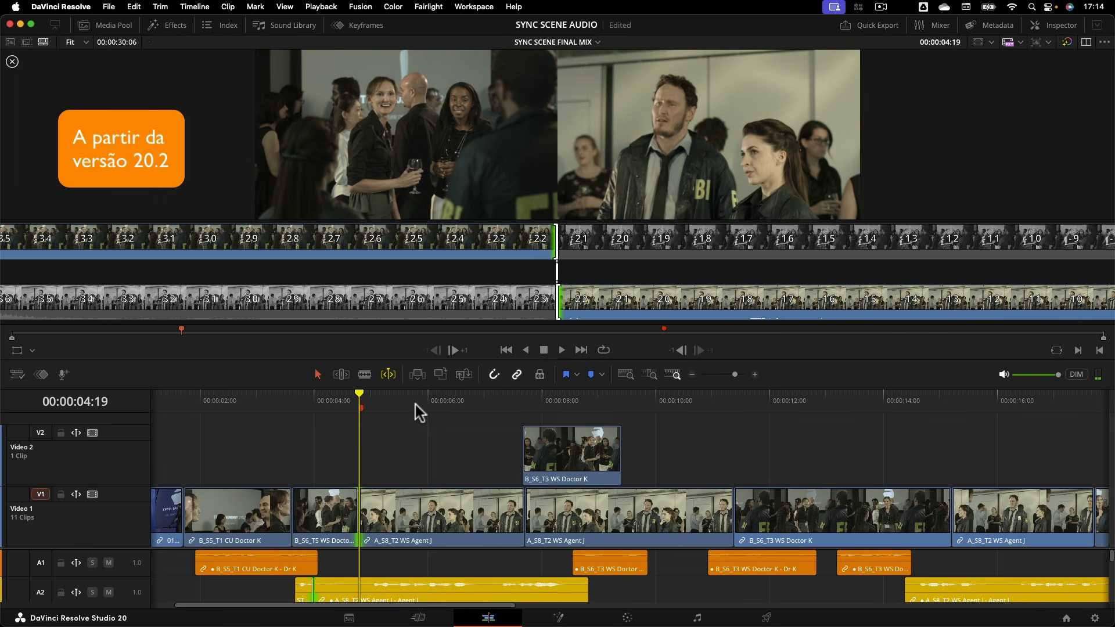
key("l")
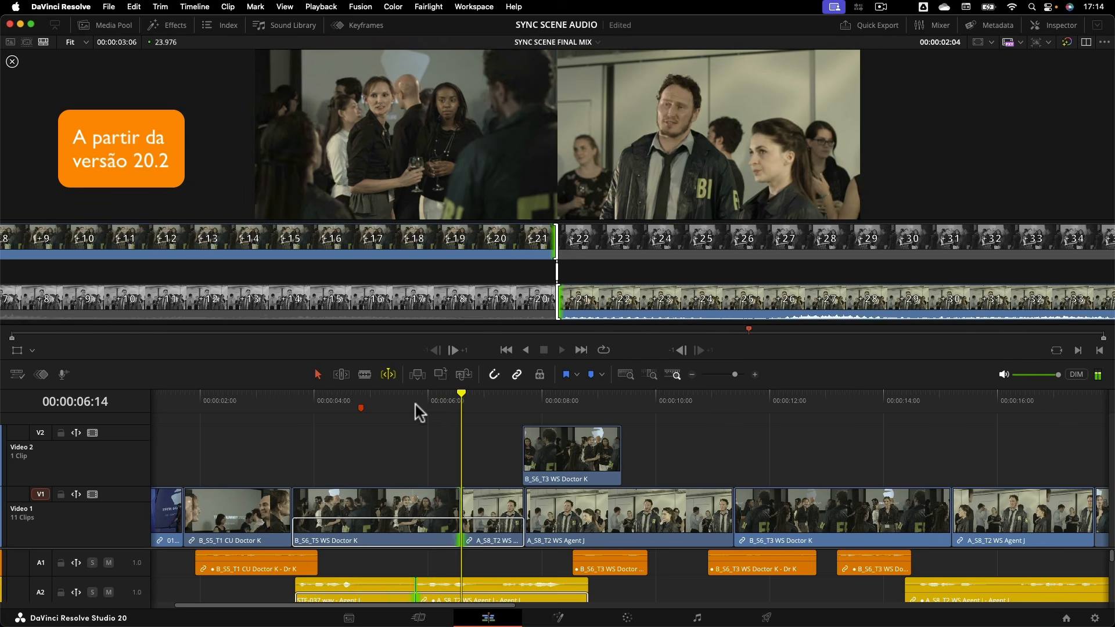
key("k")
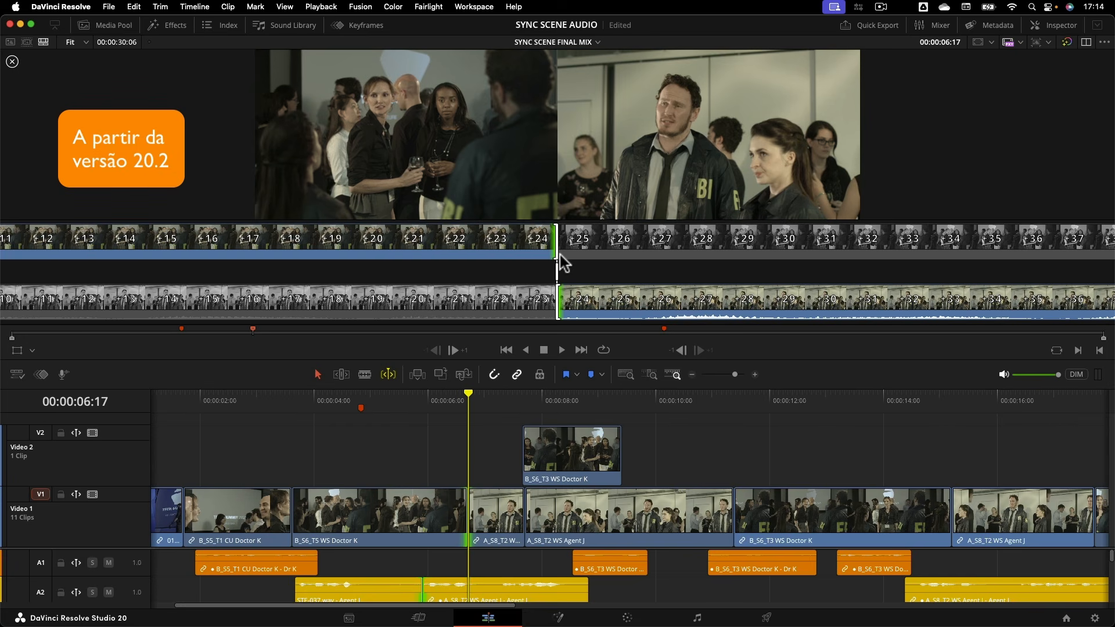
key("j")
key("l")
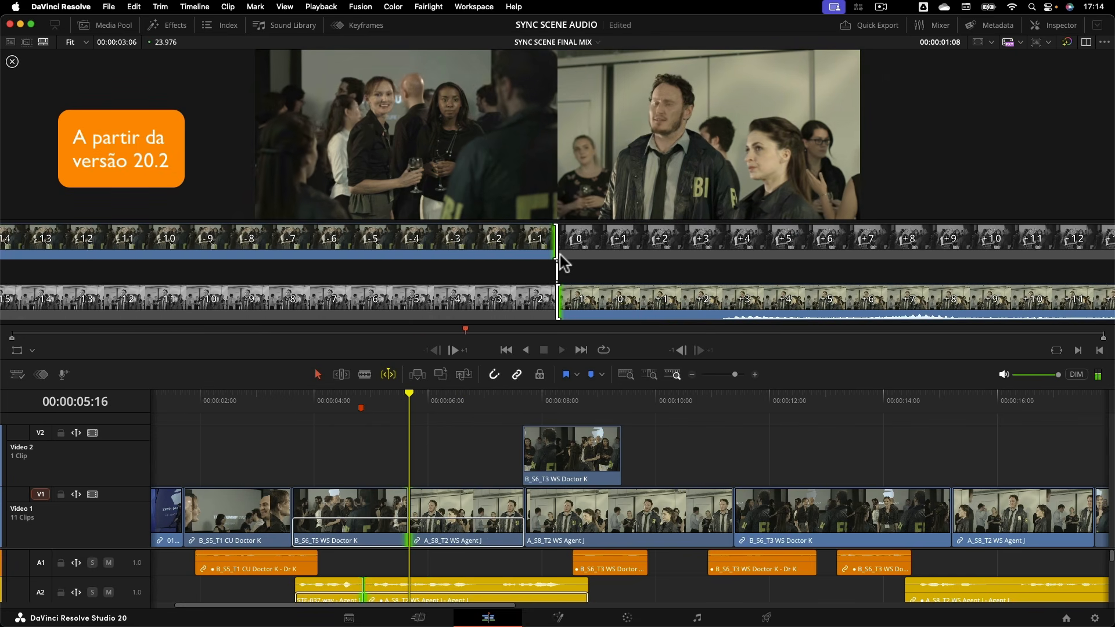
key("j")
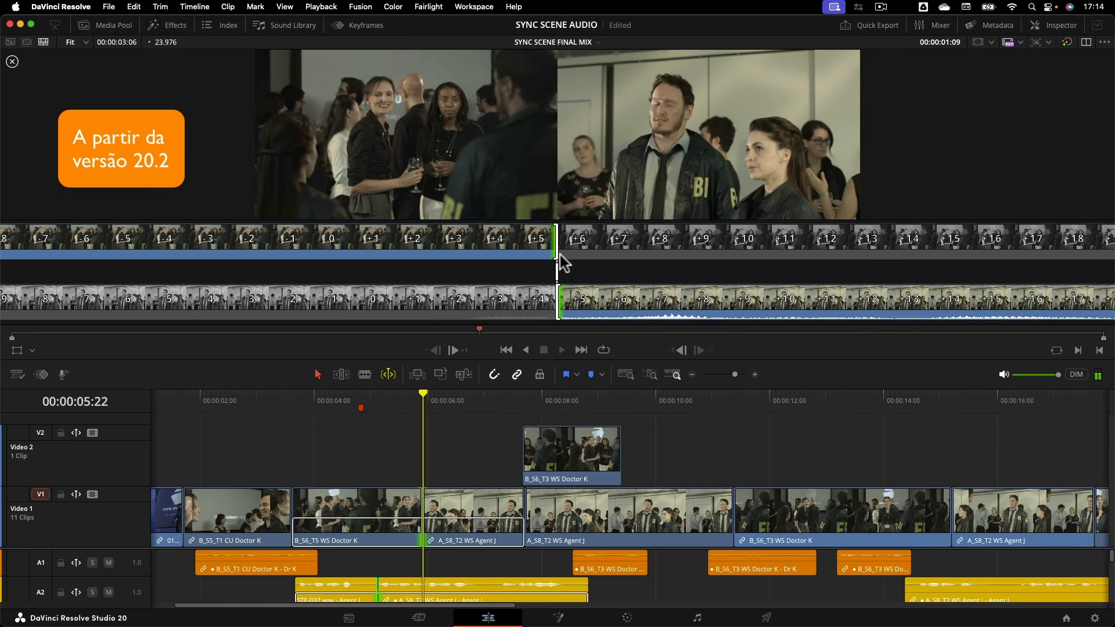
key("k")
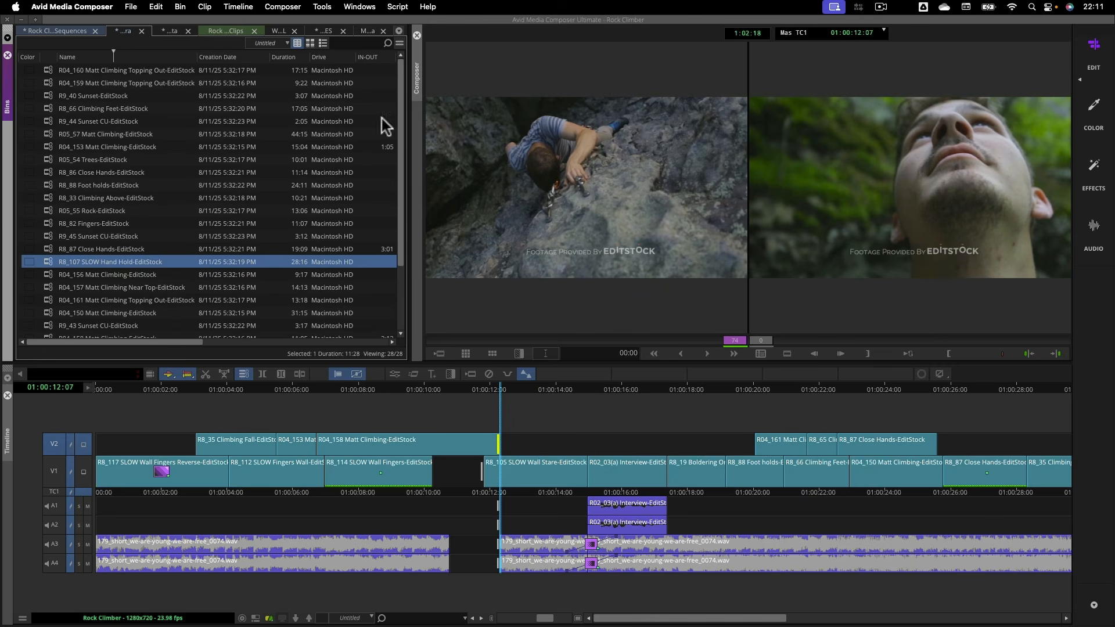
- In Avid Media Composer, add a custom bin column named Locação, activate its cell for R04_159 Matt Climbing Topping Out-EditStock, and save
right_click(235, 60)
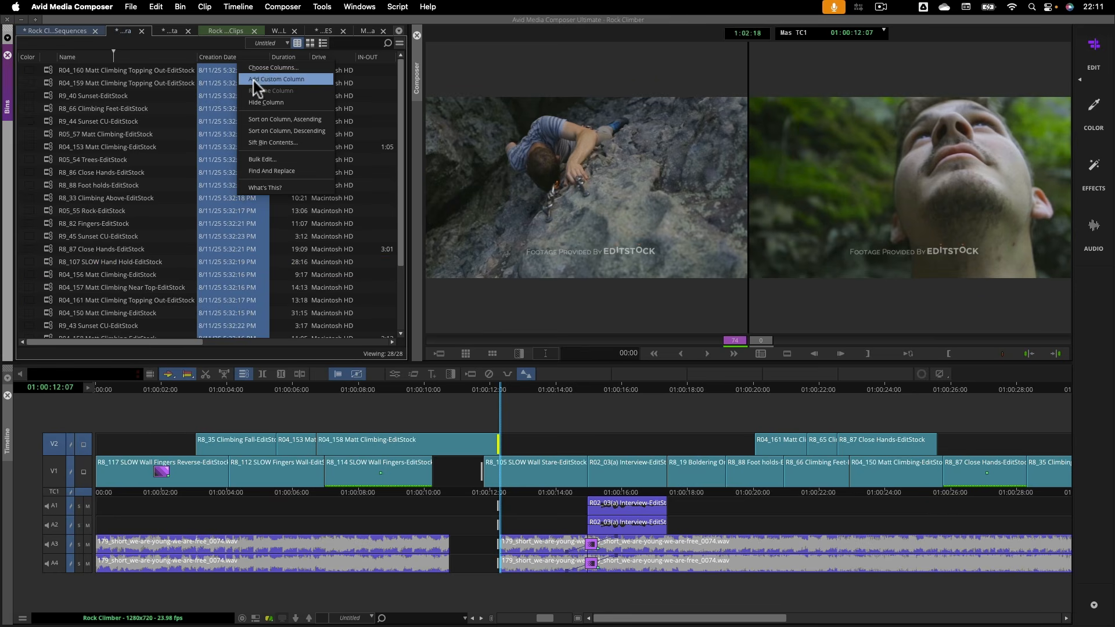
left_click(313, 79)
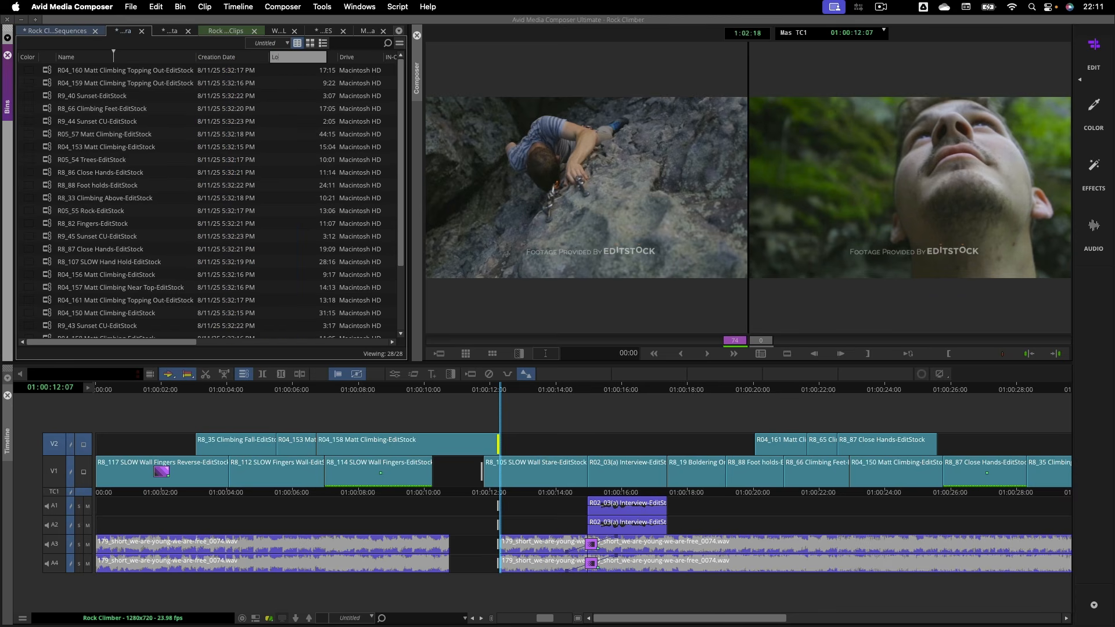
left_click(284, 71)
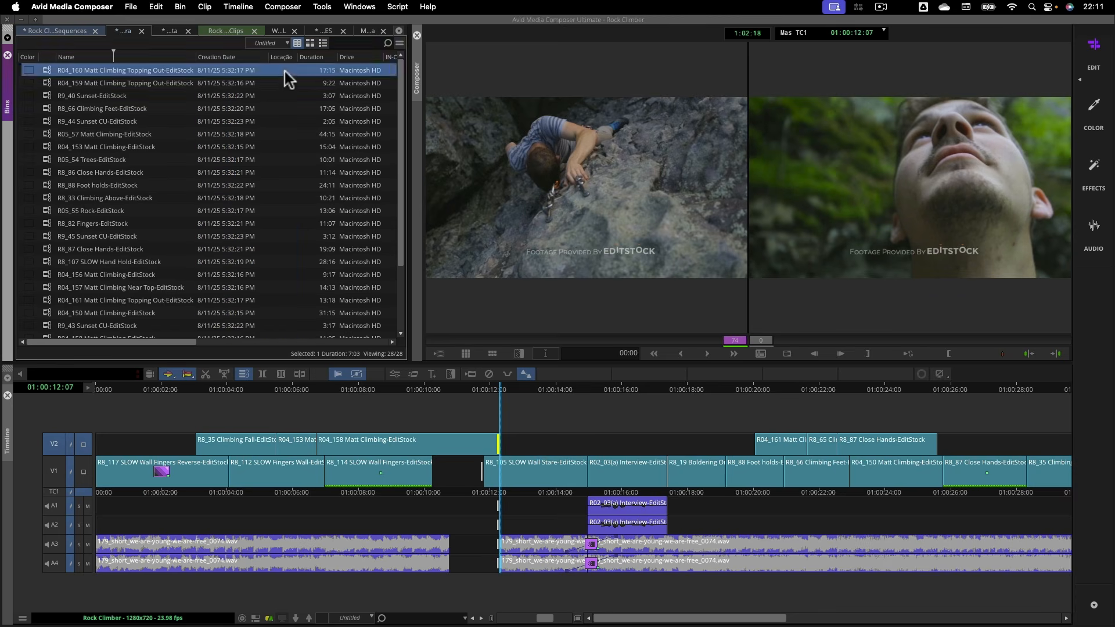
left_click(283, 82)
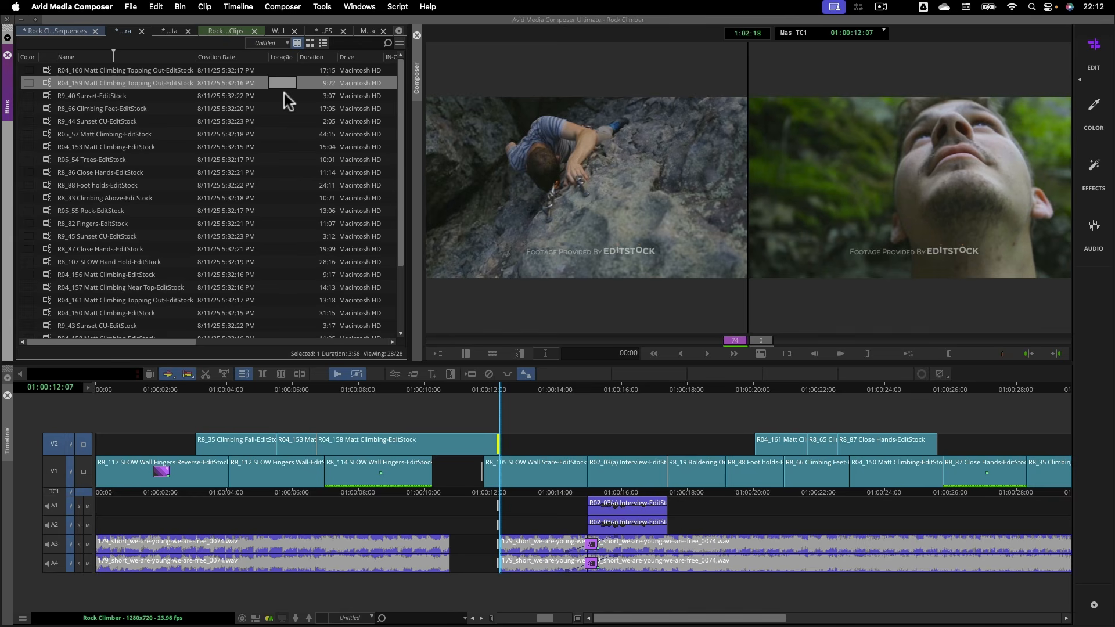
key("super+s")
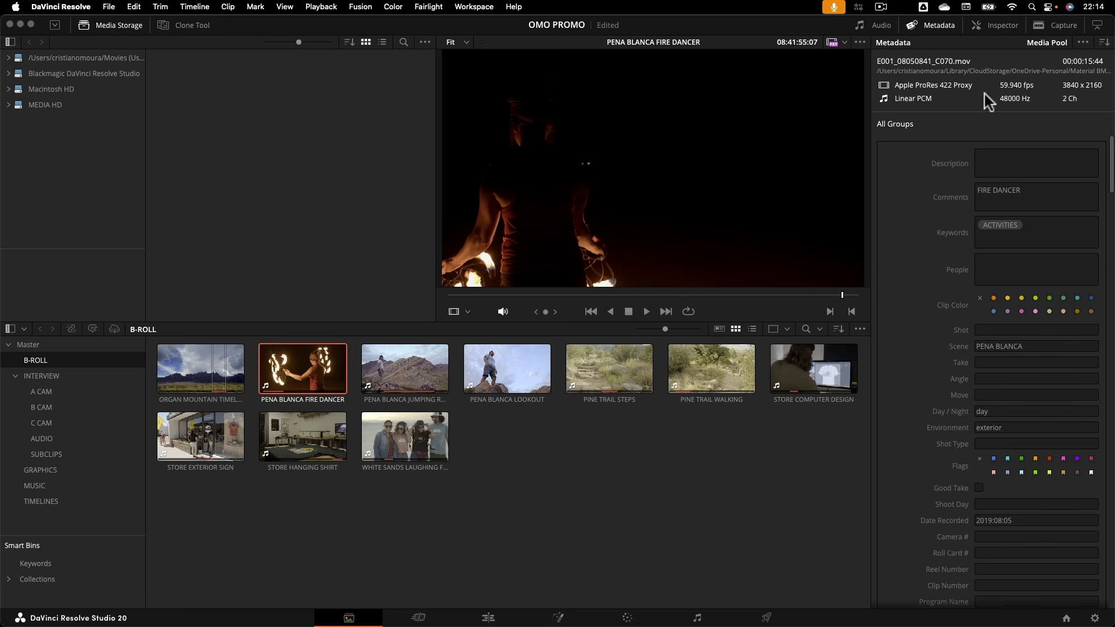
- In DaVinci Resolve's OMO PROMO project, add a custom metadata field named Locação with the Text Input type, shown in all projects
left_click(1082, 42)
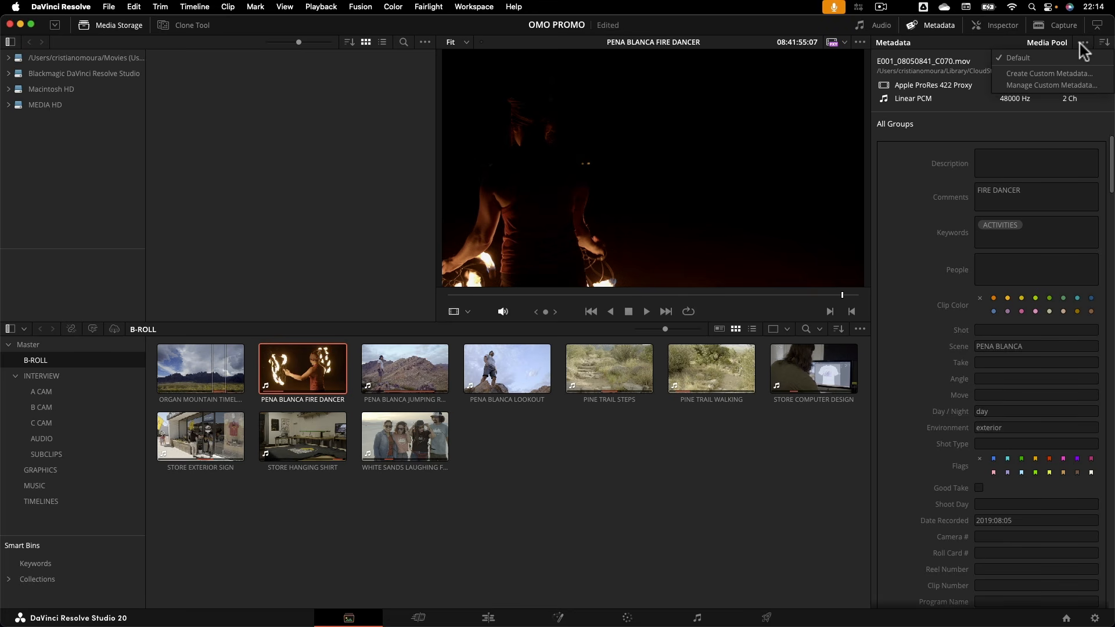
left_click(1039, 74)
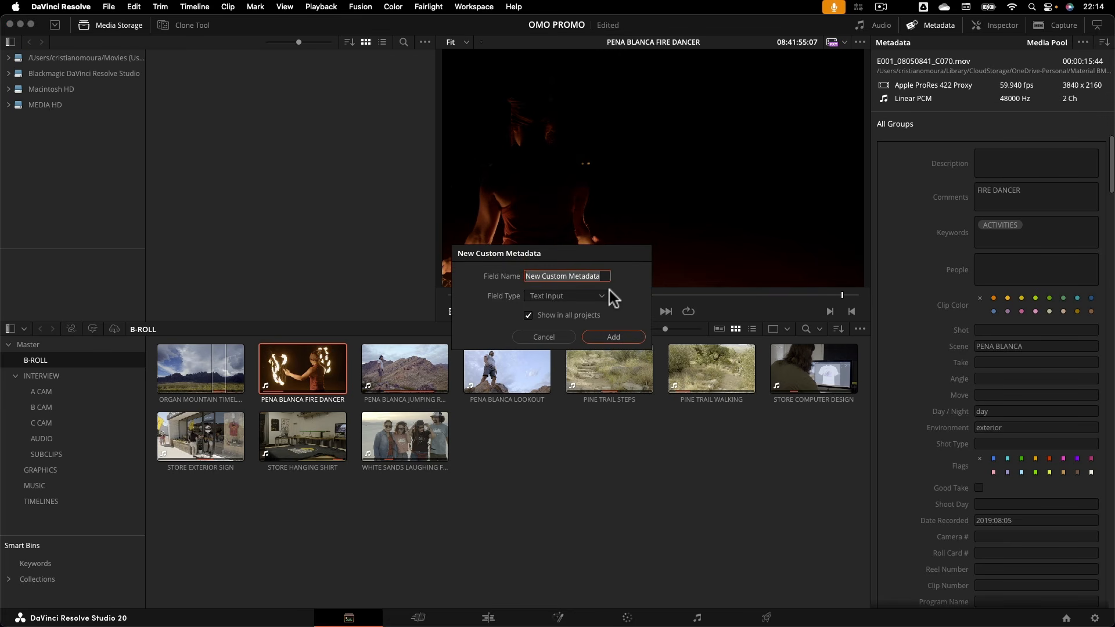
type("L")
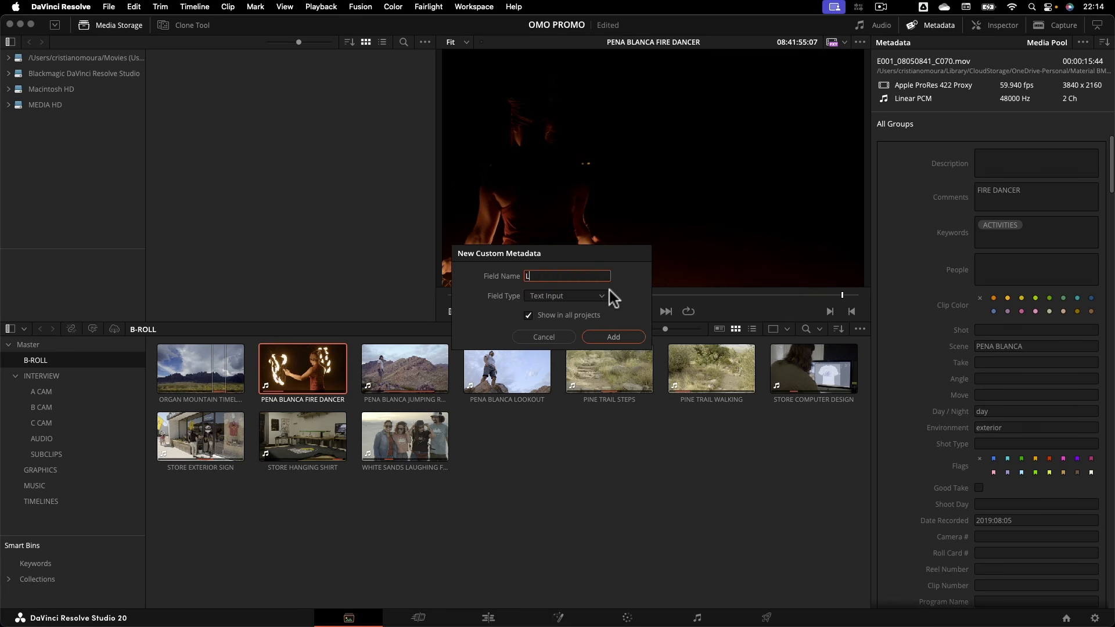
type("ocação")
left_click(606, 295)
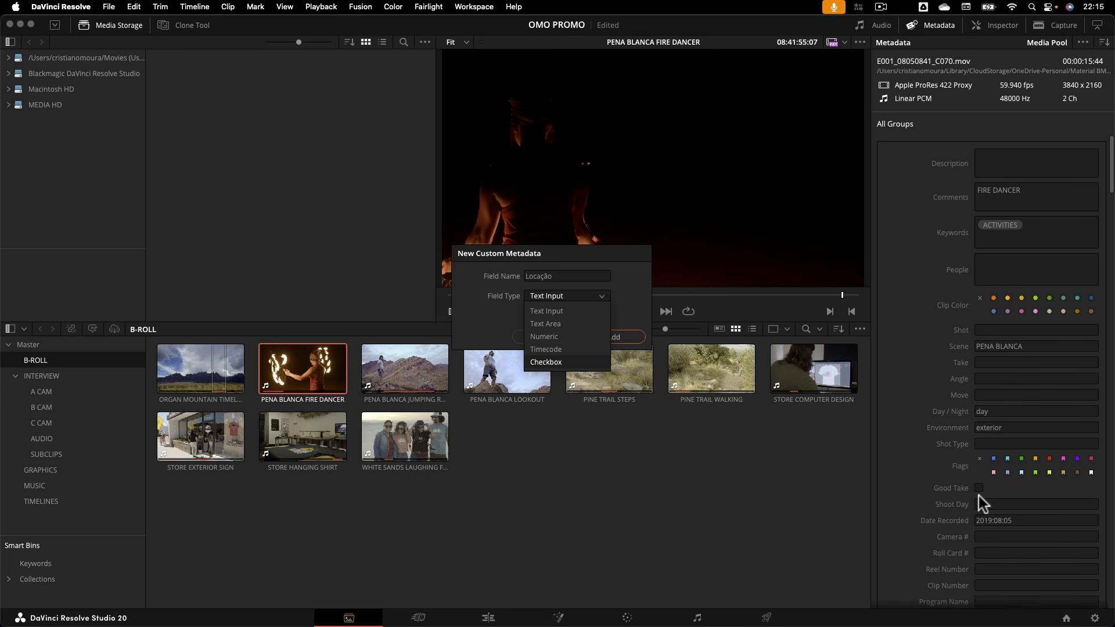
left_click(550, 311)
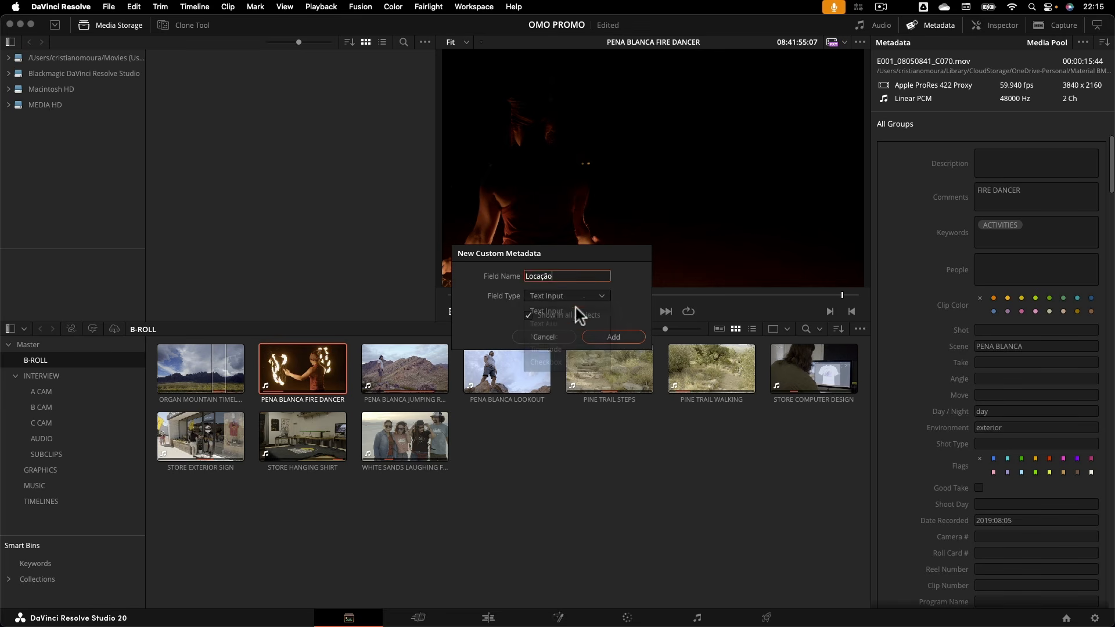
left_click(608, 340)
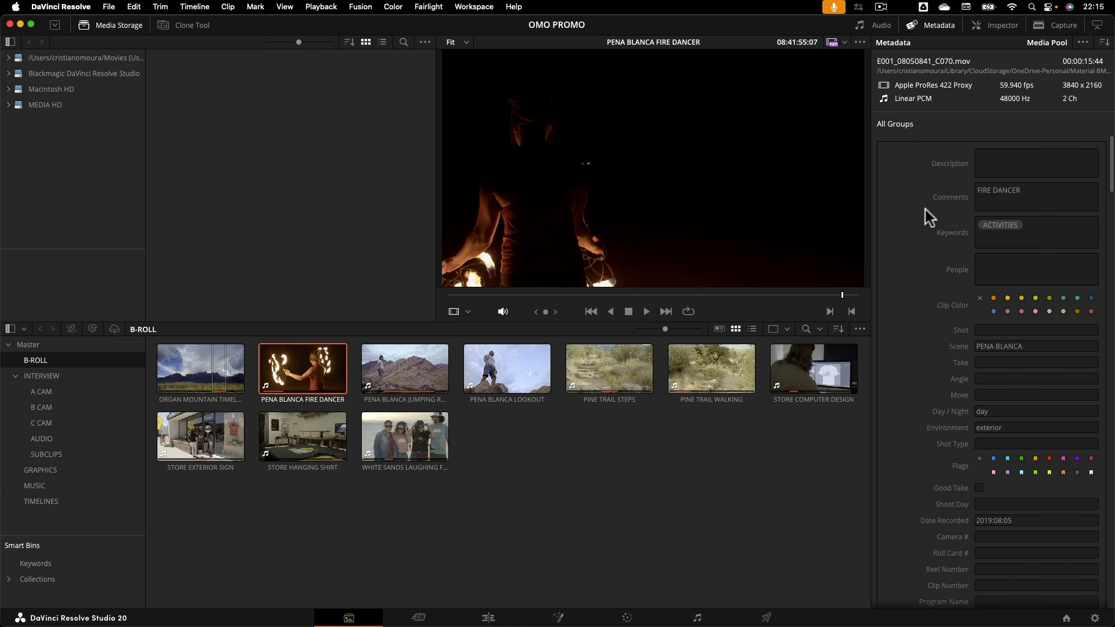
- Display the Custom metadata group for the PENA BLANCA FIRE DANCER clip and open its Locação field for editing
left_click(1100, 43)
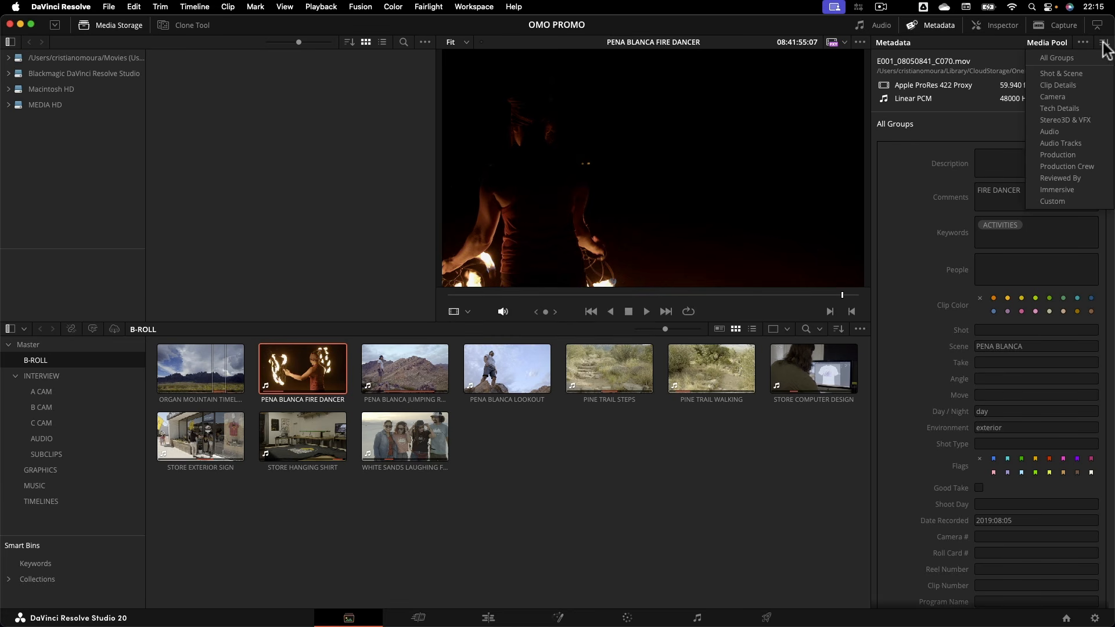
left_click(1070, 201)
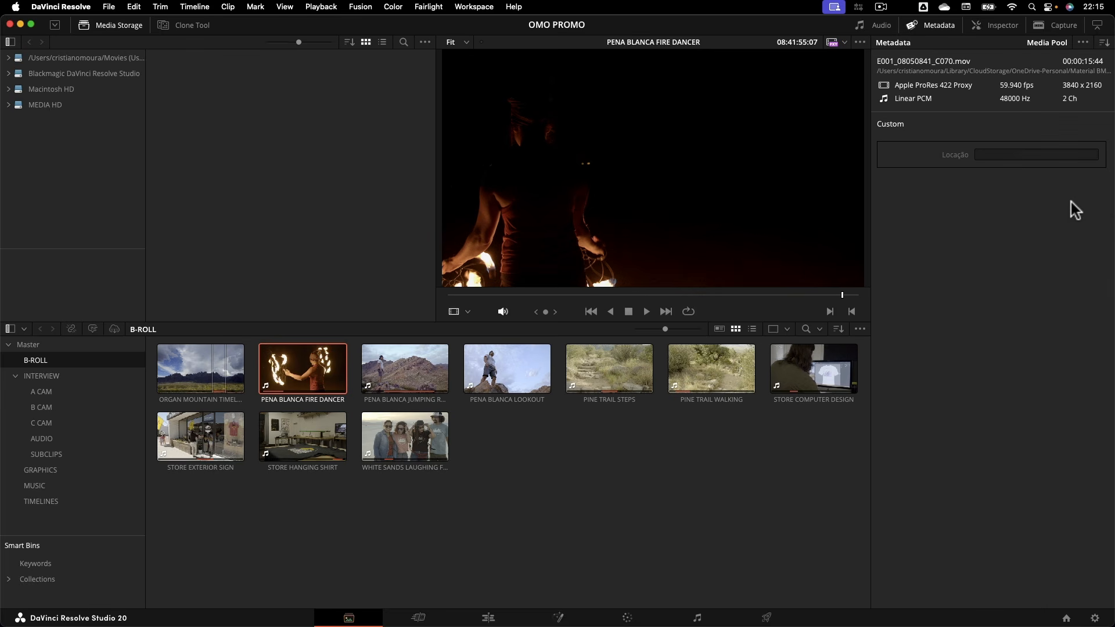
left_click(1008, 154)
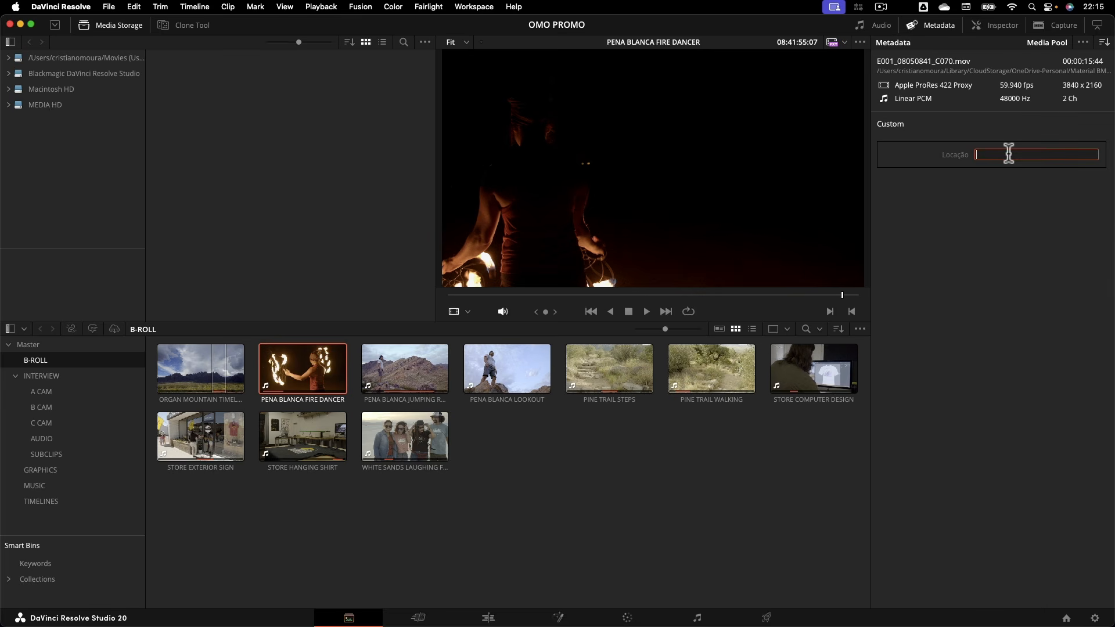